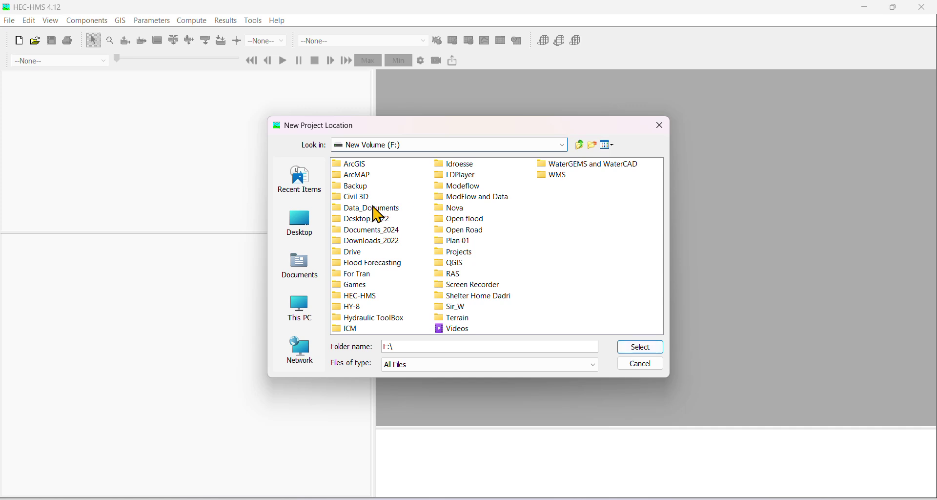
Create a folder named New Folder inside F:\HEC-HMS and choose it as the project location.
{"action": "left_click", "coordinate": [370, 296]}
{"action": "double_click", "coordinate": [372, 297]}
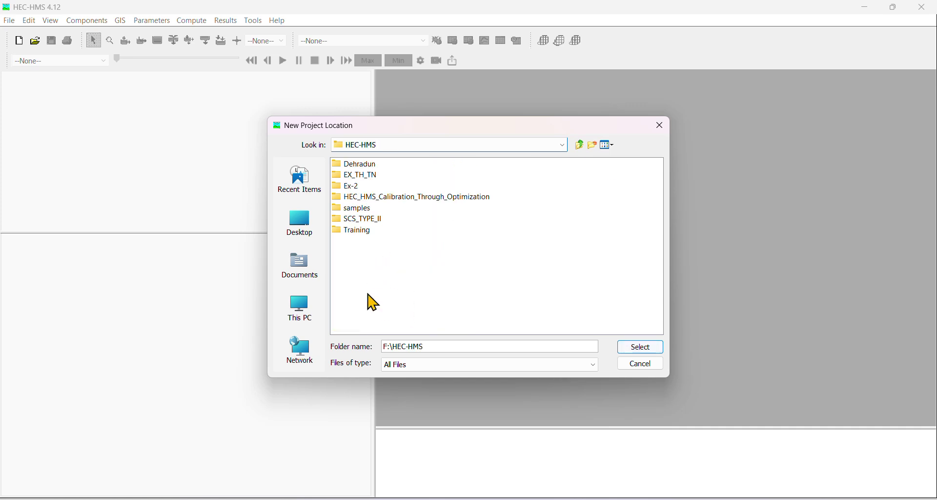
{"action": "left_click", "coordinate": [372, 177]}
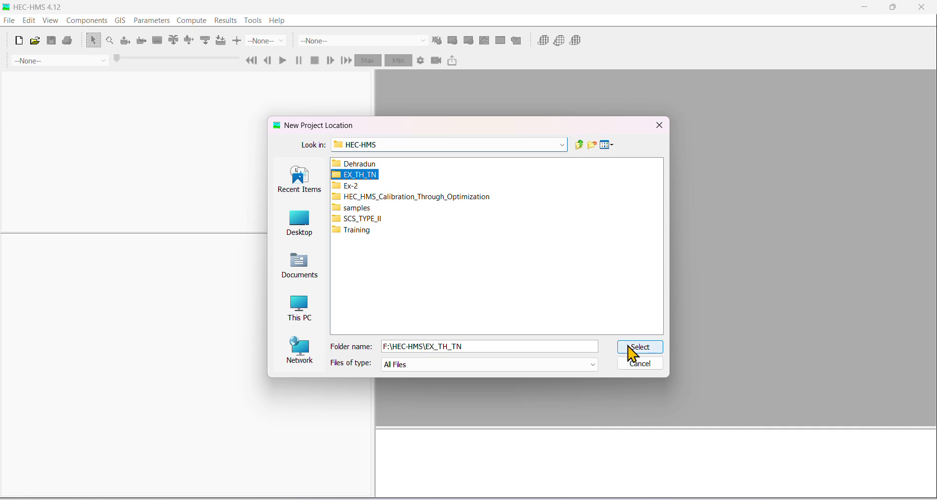
{"action": "left_click", "coordinate": [370, 176]}
{"action": "left_click", "coordinate": [409, 239]}
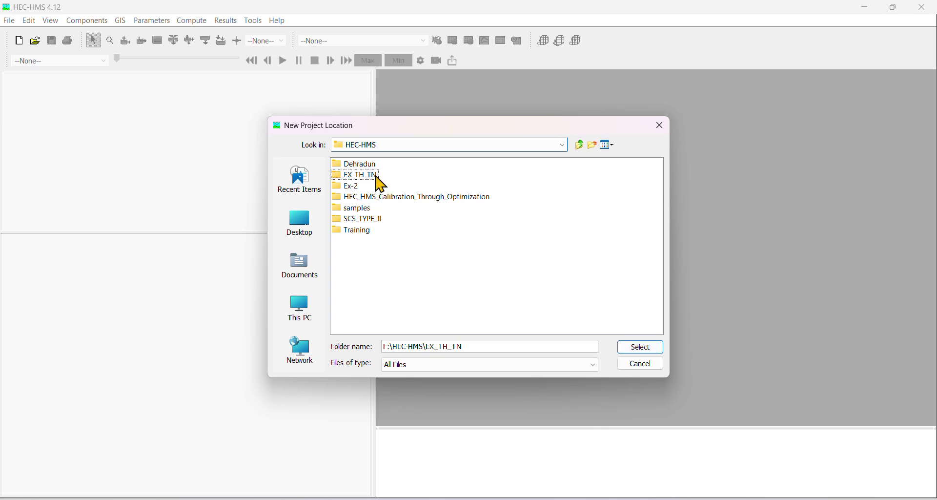
{"action": "left_click", "coordinate": [593, 145]}
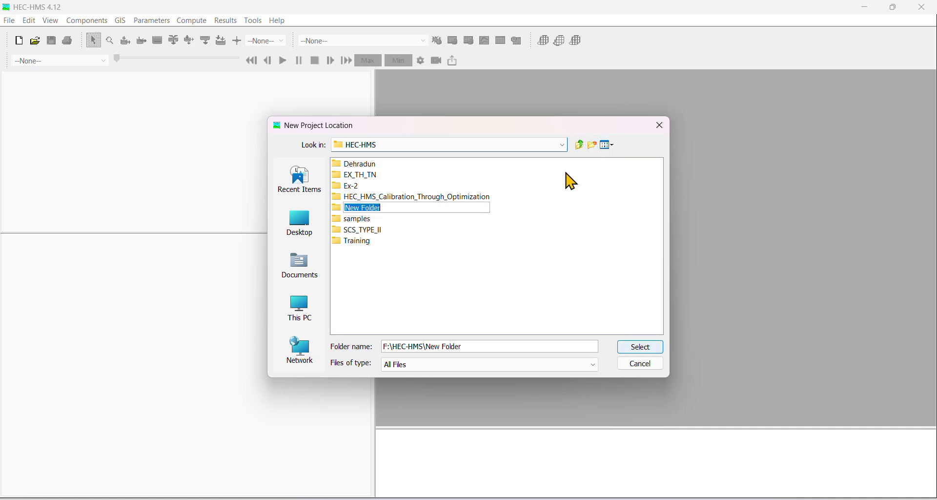
{"action": "left_click", "coordinate": [403, 208]}
{"action": "left_click", "coordinate": [432, 299]}
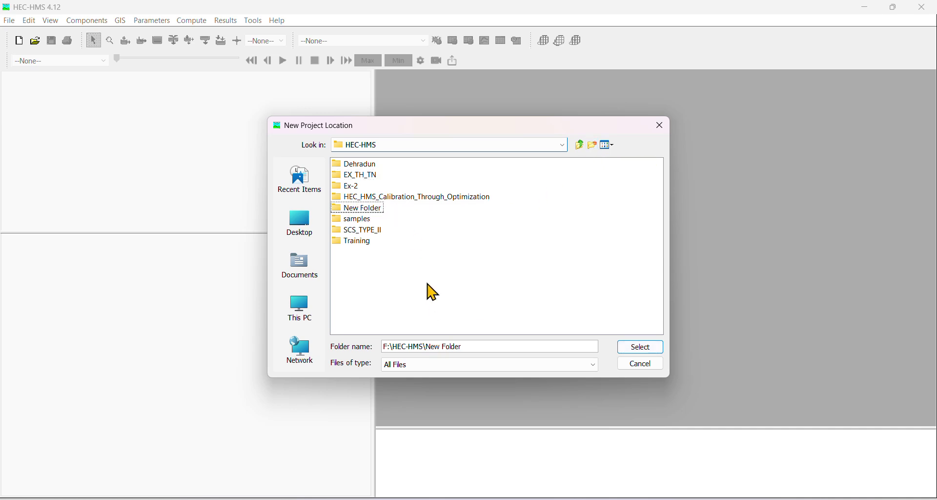
{"action": "left_click", "coordinate": [378, 212]}
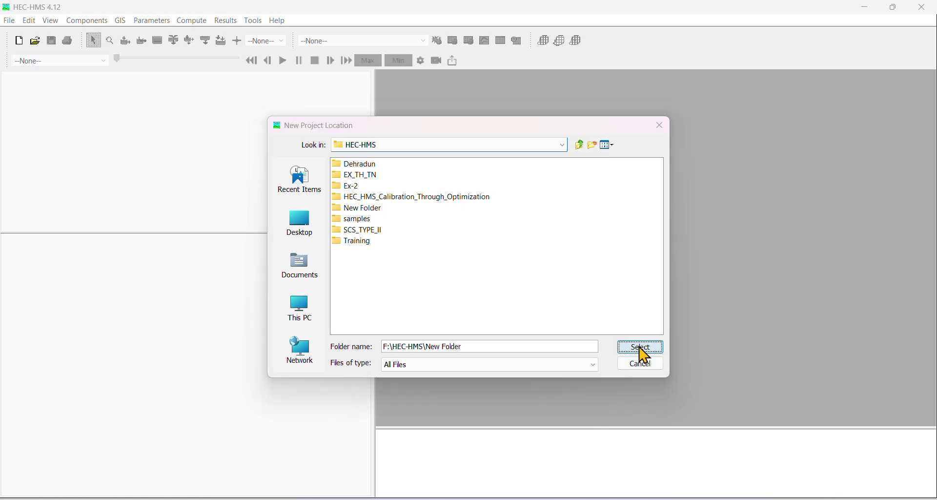
{"action": "left_click", "coordinate": [641, 347]}
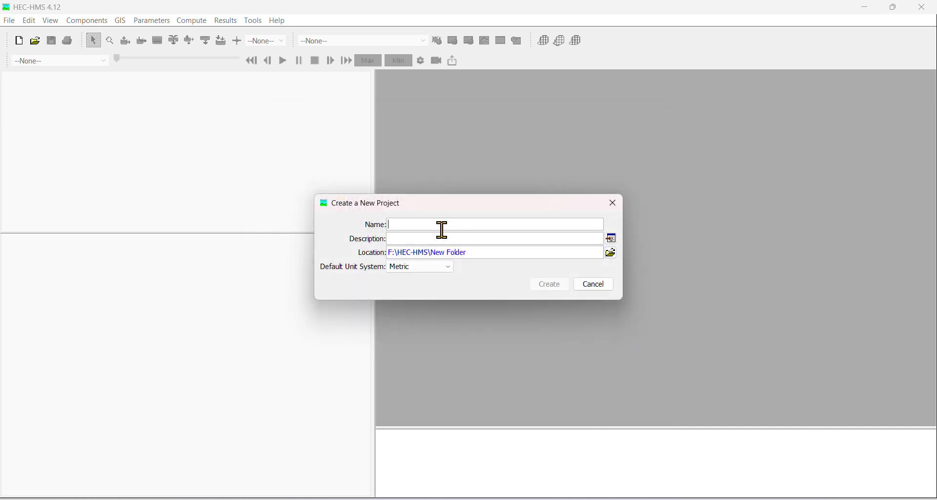
Name the project EX_TH_TN, create it, and select it in the component tree.
{"action": "type", "text": "EX_TH_TN"}
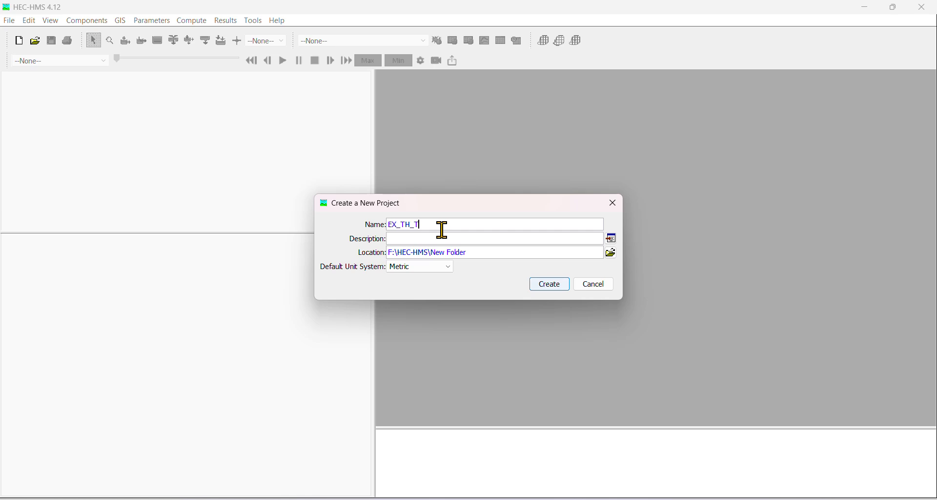
{"action": "left_click", "coordinate": [549, 285]}
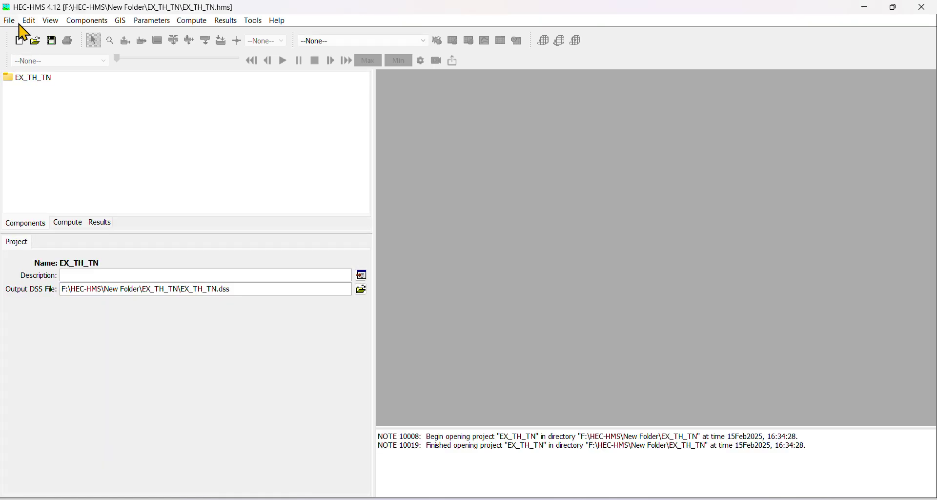
{"action": "left_click", "coordinate": [32, 79]}
Create a basin model named TH through the Basin Model Manager and close the manager.
{"action": "left_click", "coordinate": [86, 23]}
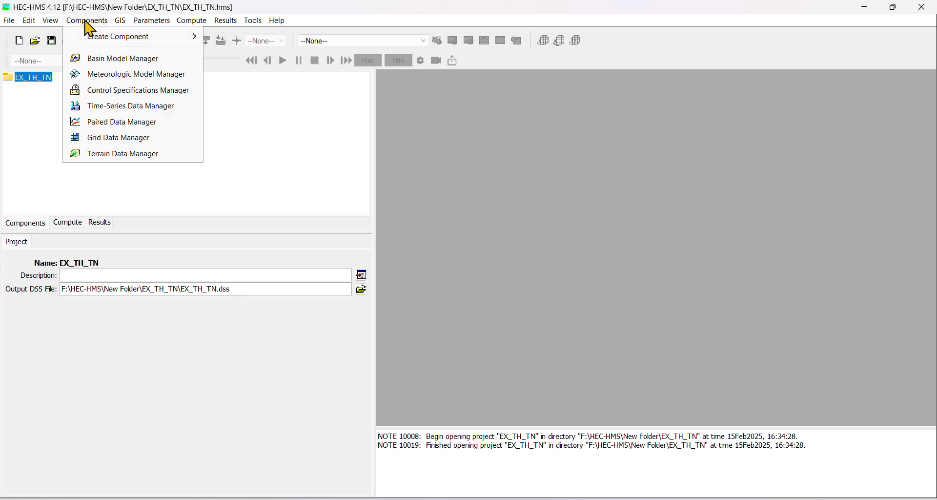
{"action": "left_click", "coordinate": [123, 67]}
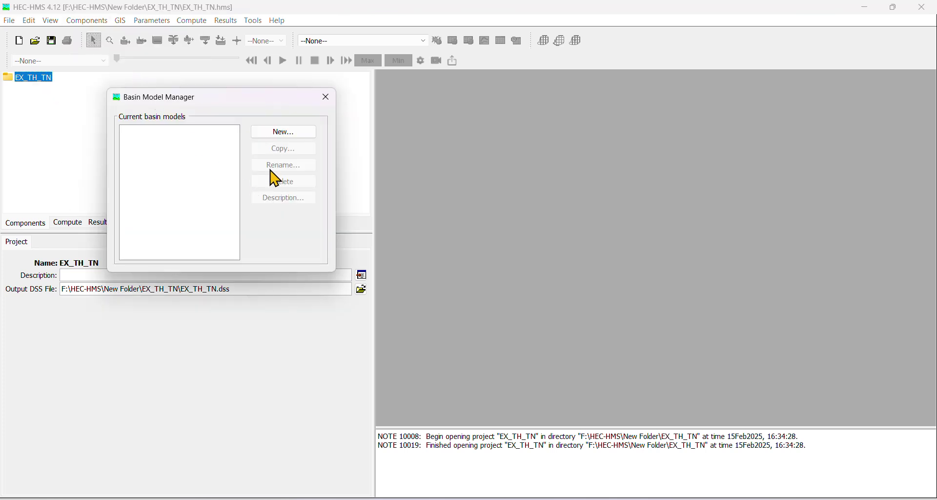
{"action": "left_click", "coordinate": [276, 134]}
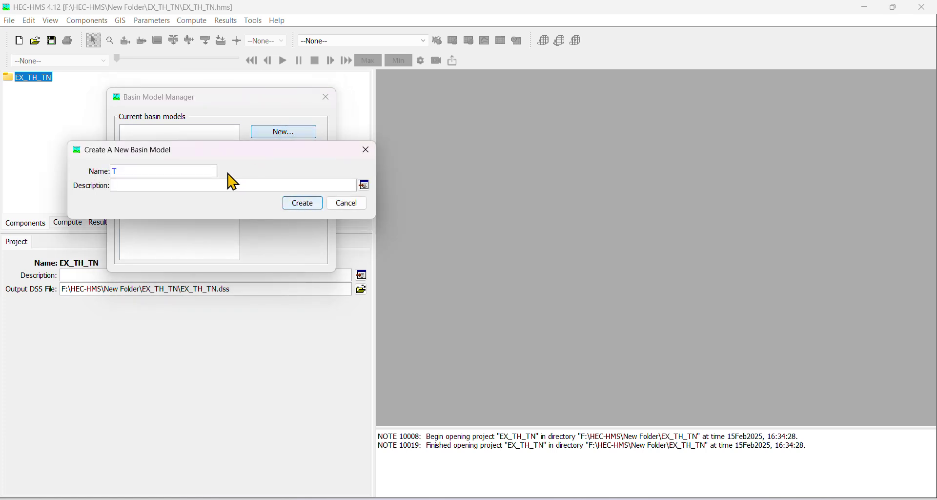
{"action": "left_click", "coordinate": [302, 204]}
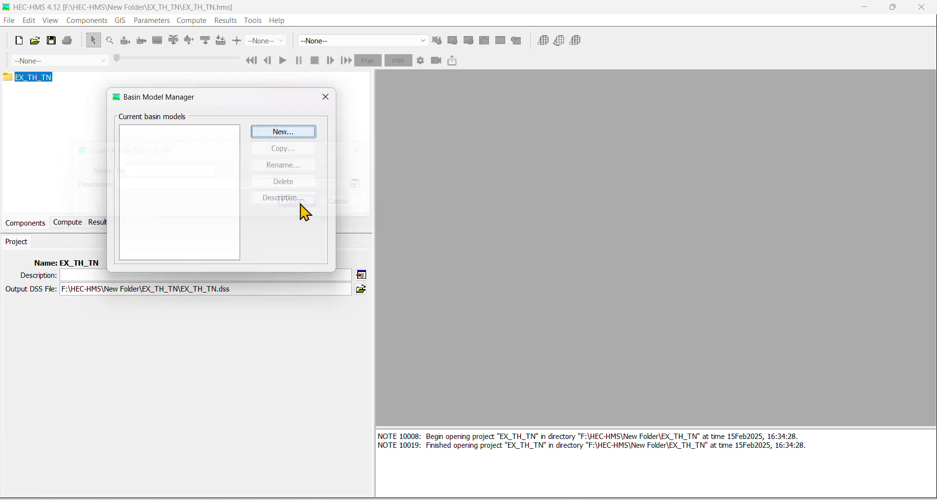
{"action": "left_click", "coordinate": [326, 97]}
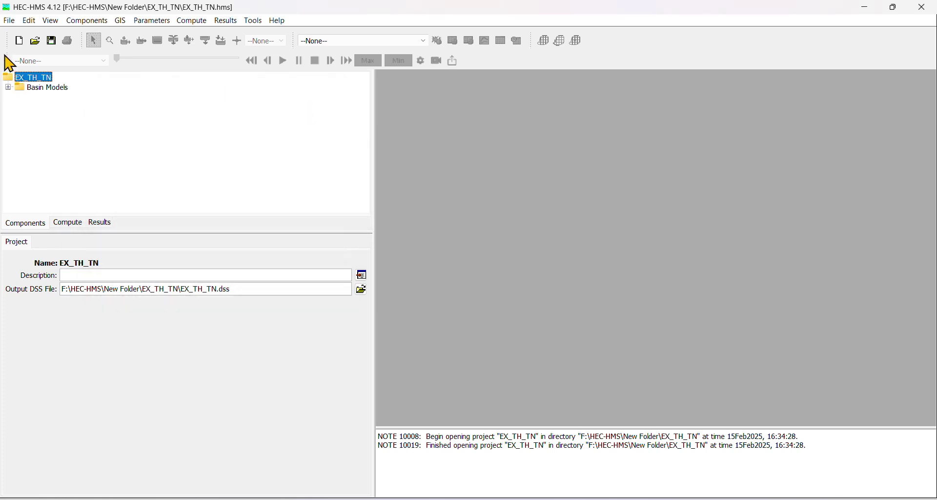
Start a new terrain data component named TH and proceed to its elevation source settings.
{"action": "left_click", "coordinate": [86, 22]}
{"action": "left_click", "coordinate": [136, 152]}
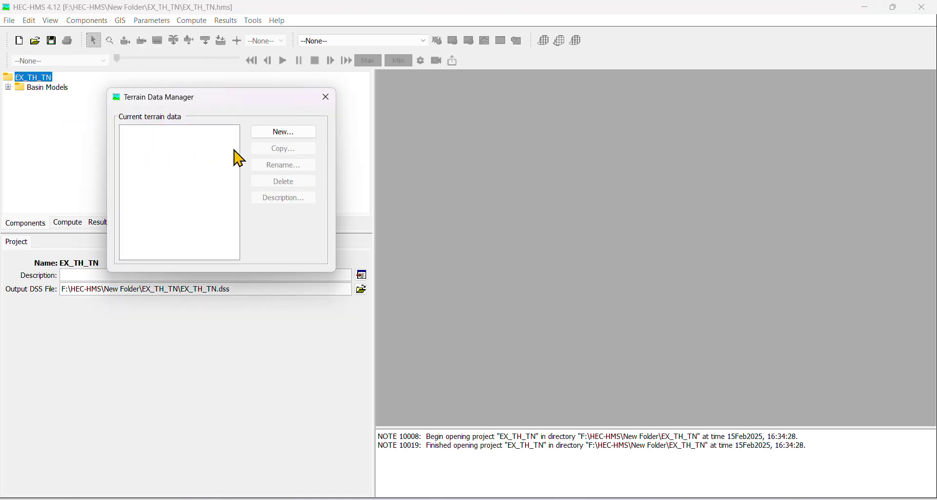
{"action": "left_click", "coordinate": [267, 135]}
{"action": "left_click_drag", "start_coordinate": [303, 212], "coordinate": [271, 211]}
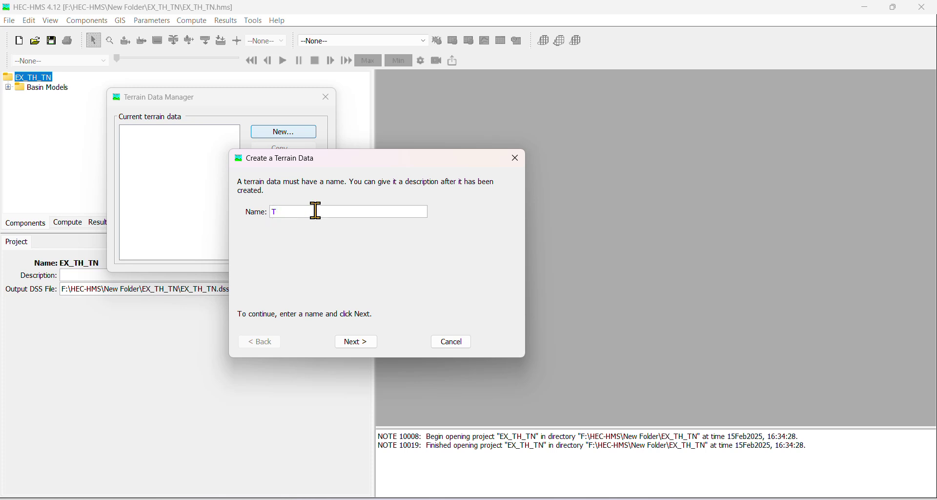
{"action": "left_click", "coordinate": [363, 341]}
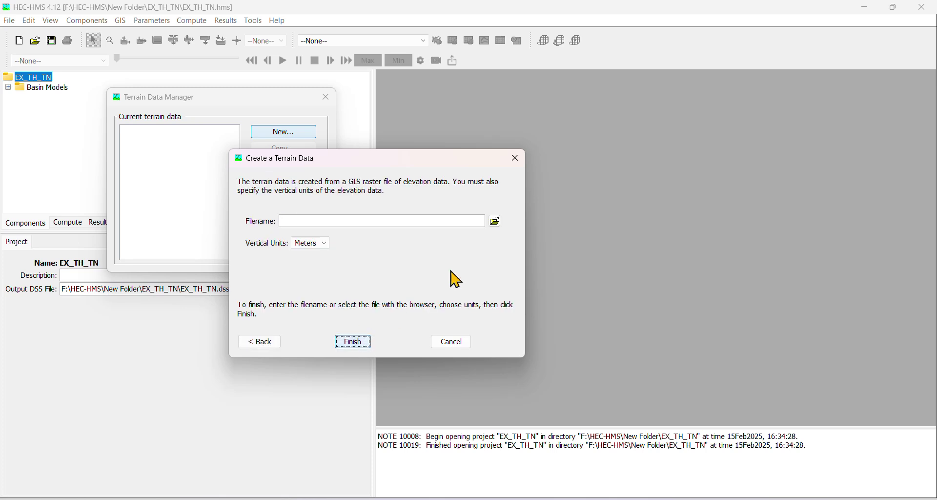
Browse for the elevation raster in the folder F:\ArcMAP\Faridabad\New folder.
{"action": "left_click", "coordinate": [496, 222]}
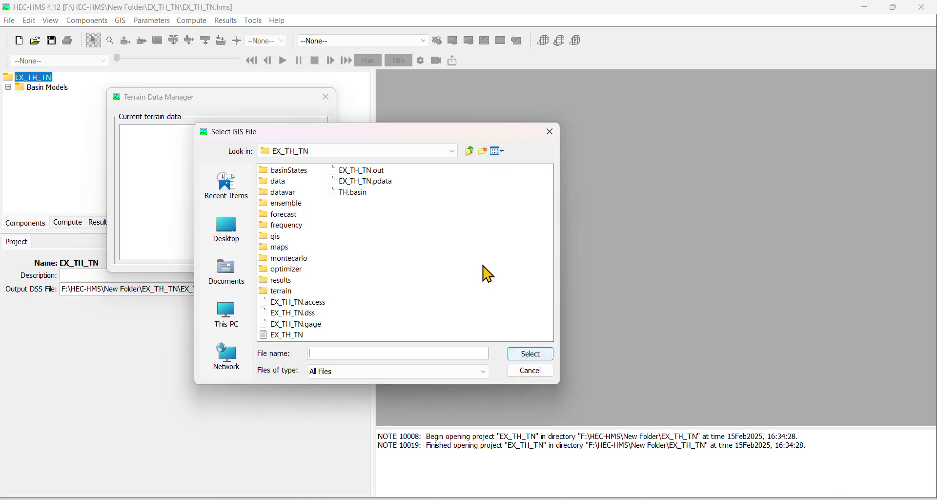
{"action": "left_click", "coordinate": [470, 151]}
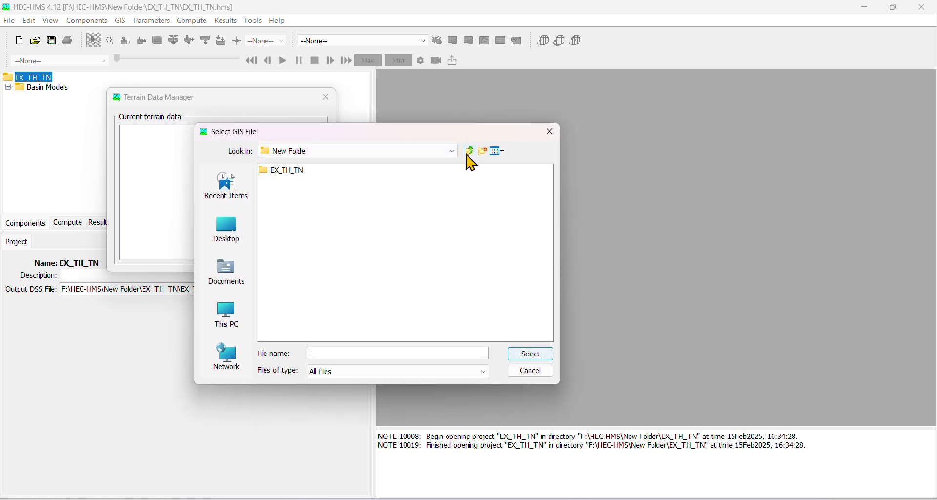
{"action": "left_click", "coordinate": [470, 151]}
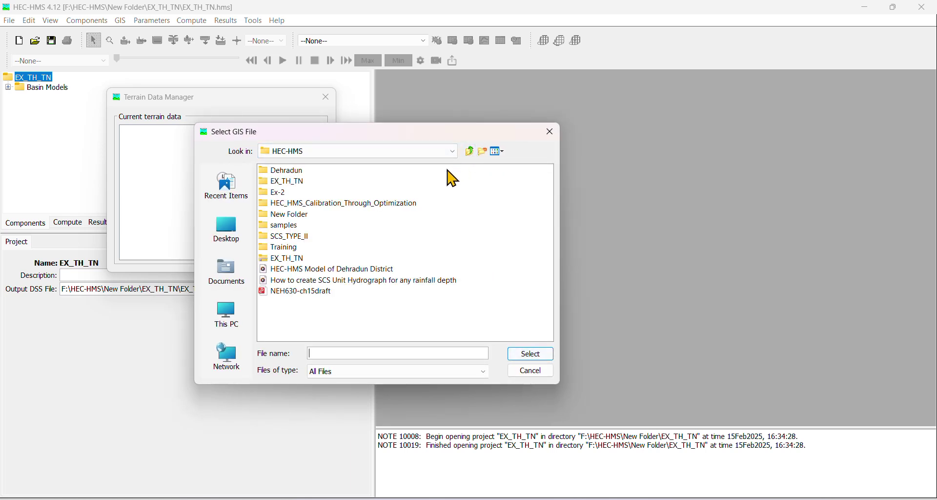
{"action": "left_click", "coordinate": [470, 151]}
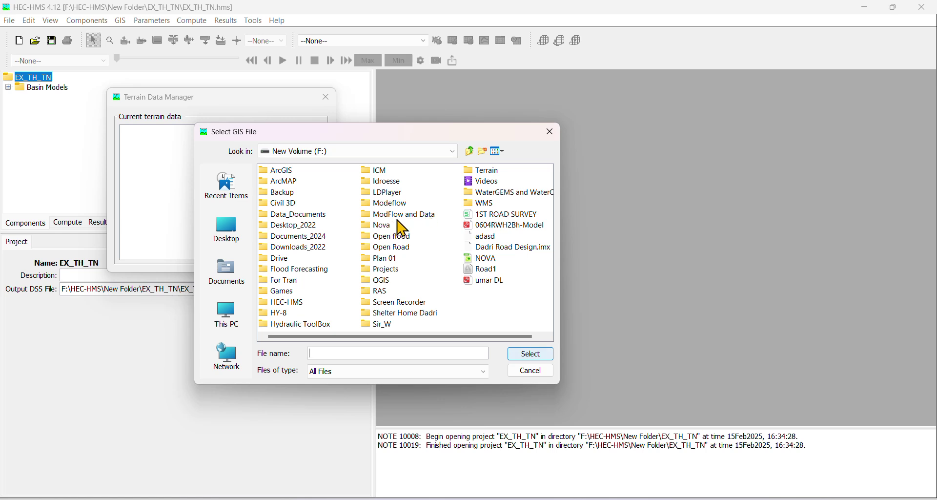
{"action": "double_click", "coordinate": [285, 182]}
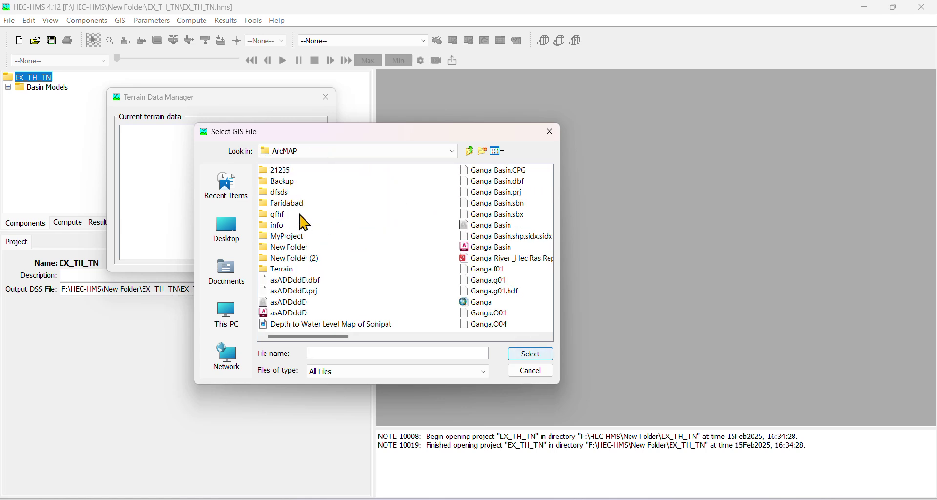
{"action": "double_click", "coordinate": [293, 203]}
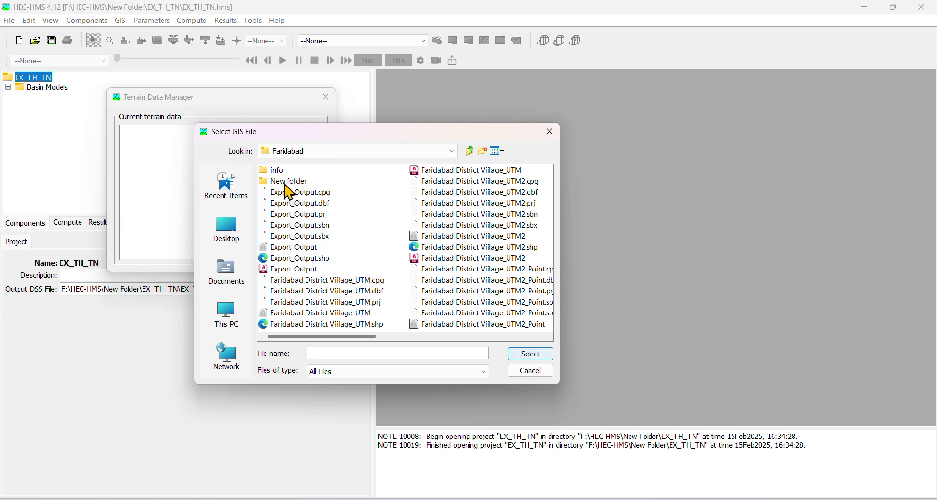
{"action": "left_click", "coordinate": [285, 180]}
{"action": "left_click", "coordinate": [285, 182]}
{"action": "left_click", "coordinate": [348, 184]}
{"action": "left_click", "coordinate": [360, 197]}
{"action": "left_click", "coordinate": [299, 182]}
{"action": "left_click", "coordinate": [356, 192]}
{"action": "left_click", "coordinate": [309, 184]}
{"action": "left_click", "coordinate": [531, 354]}
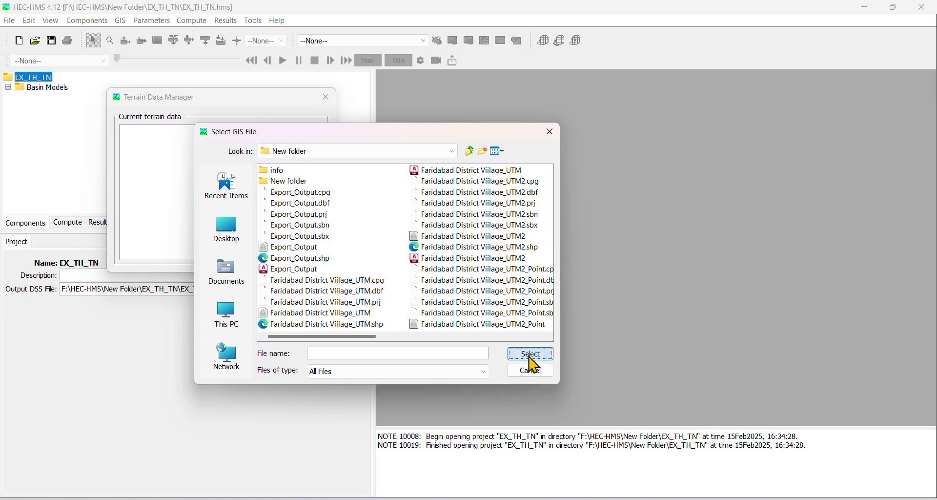
Choose Thirvallur_DEM1.tif as the elevation raster, finish creating the terrain data and close the Terrain Data Manager.
{"action": "scroll", "coordinate": [485, 299], "scroll_direction": "right", "scroll_amount": 3}
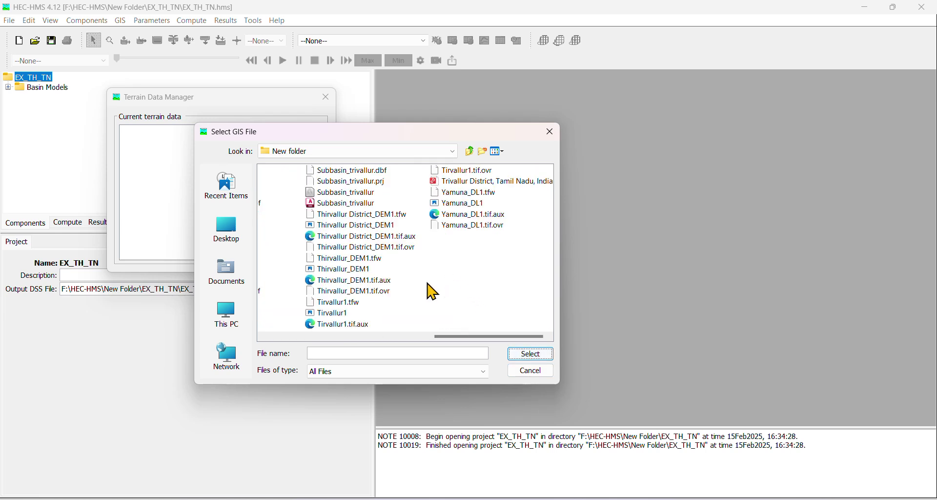
{"action": "left_click", "coordinate": [360, 271]}
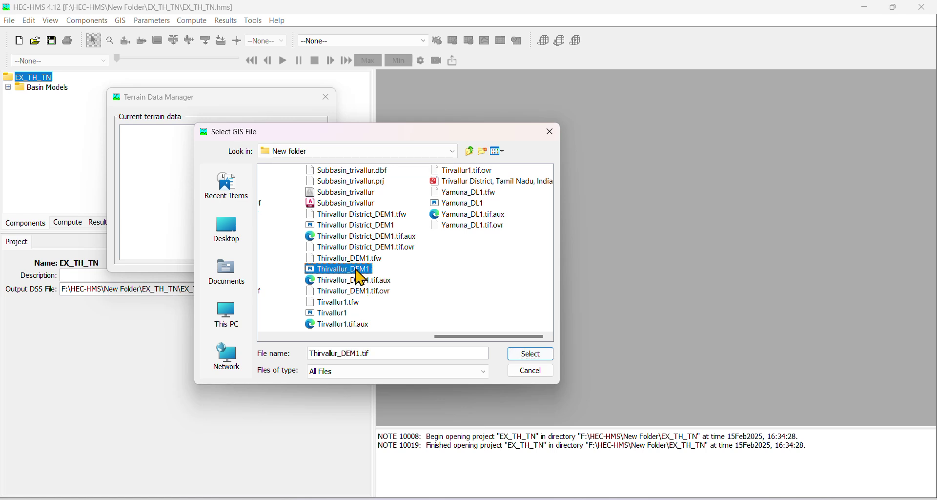
{"action": "left_click", "coordinate": [502, 152]}
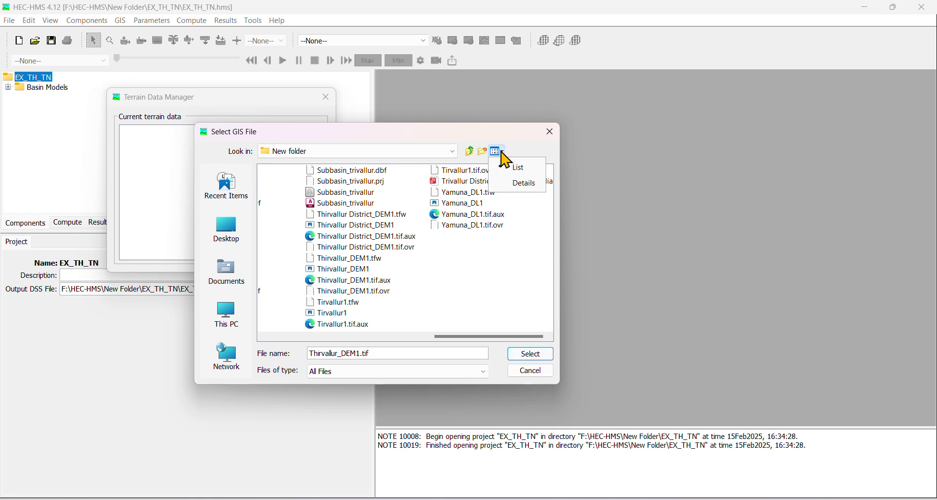
{"action": "left_click", "coordinate": [523, 182]}
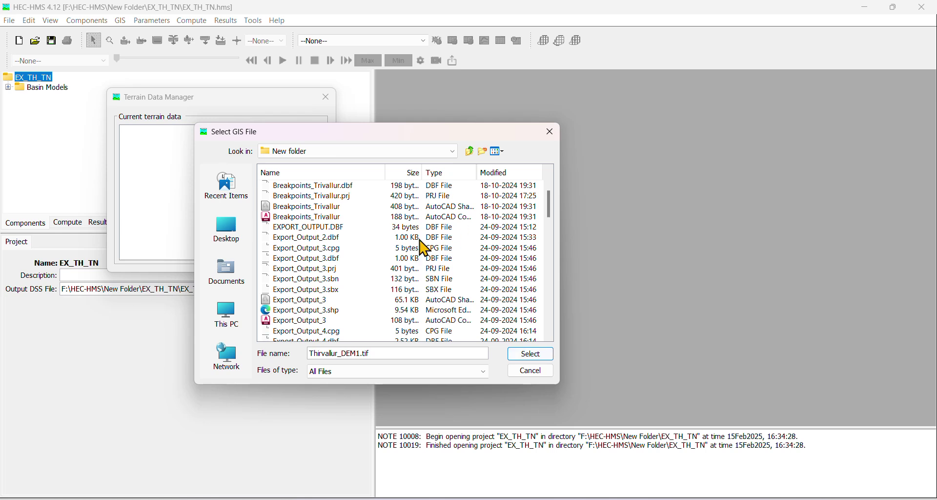
{"action": "left_click", "coordinate": [508, 176]}
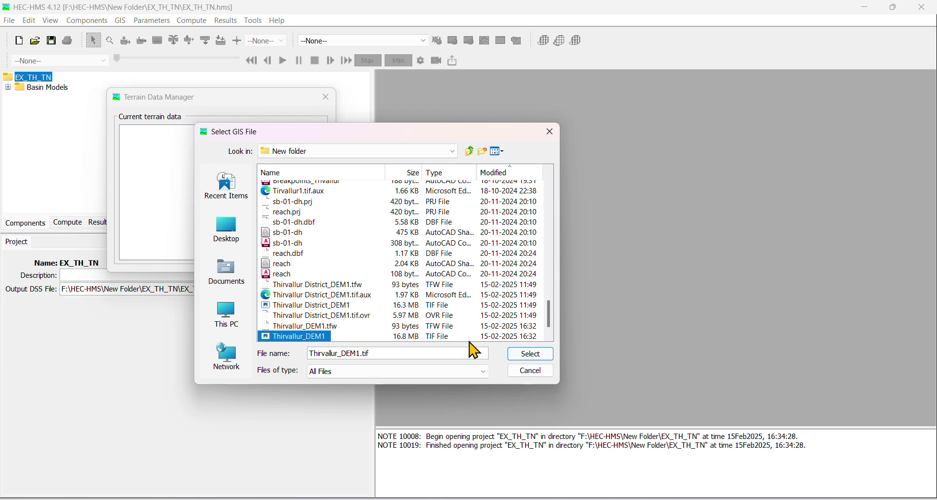
{"action": "left_click", "coordinate": [530, 355]}
{"action": "left_click", "coordinate": [348, 339]}
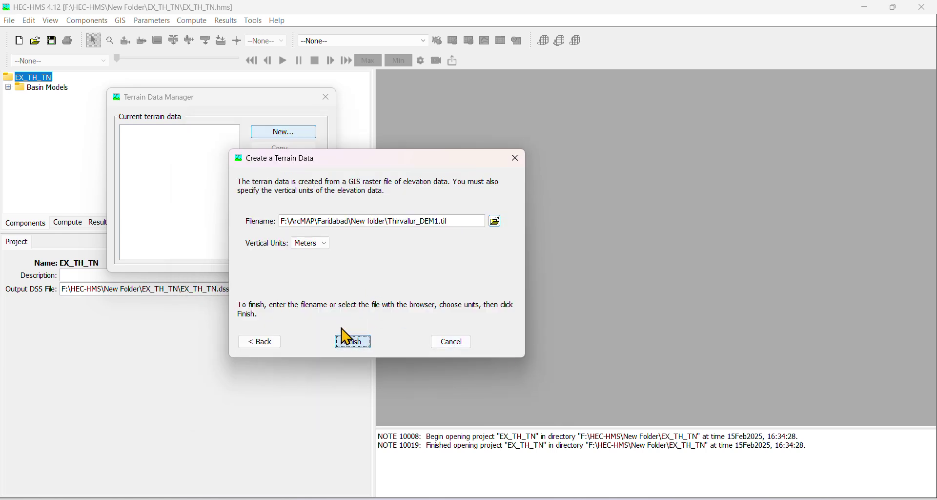
{"action": "left_click", "coordinate": [326, 97]}
Check the TH terrain data entry and assign it as the terrain data of the TH basin model.
{"action": "left_click", "coordinate": [8, 97]}
{"action": "left_click", "coordinate": [37, 108]}
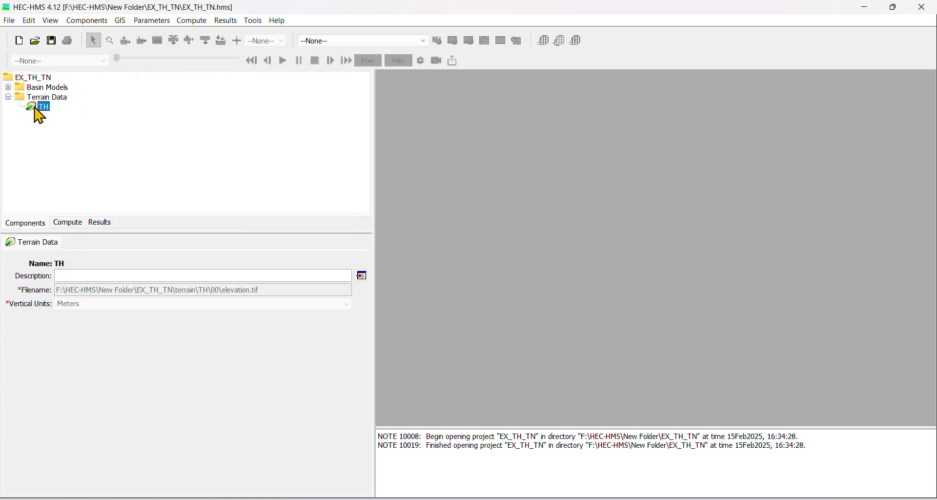
{"action": "left_click", "coordinate": [8, 87]}
{"action": "left_click", "coordinate": [38, 97]}
{"action": "left_click", "coordinate": [115, 374]}
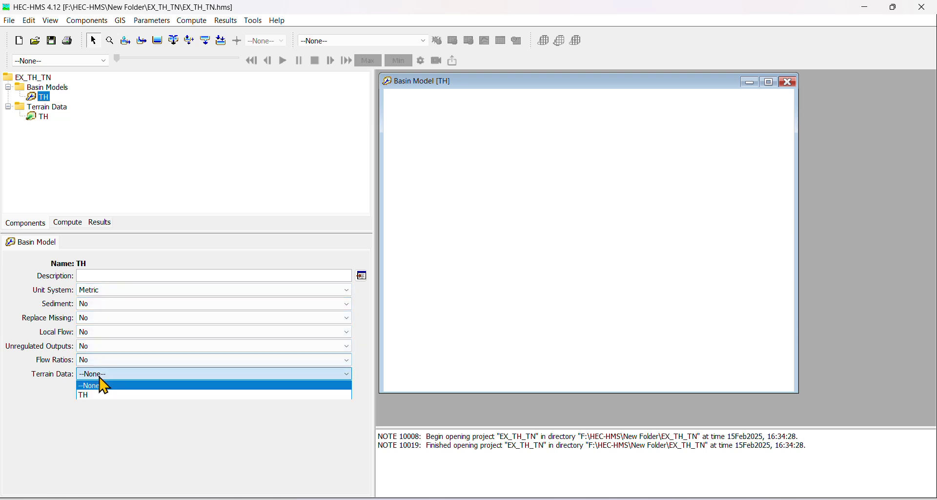
{"action": "left_click", "coordinate": [105, 395]}
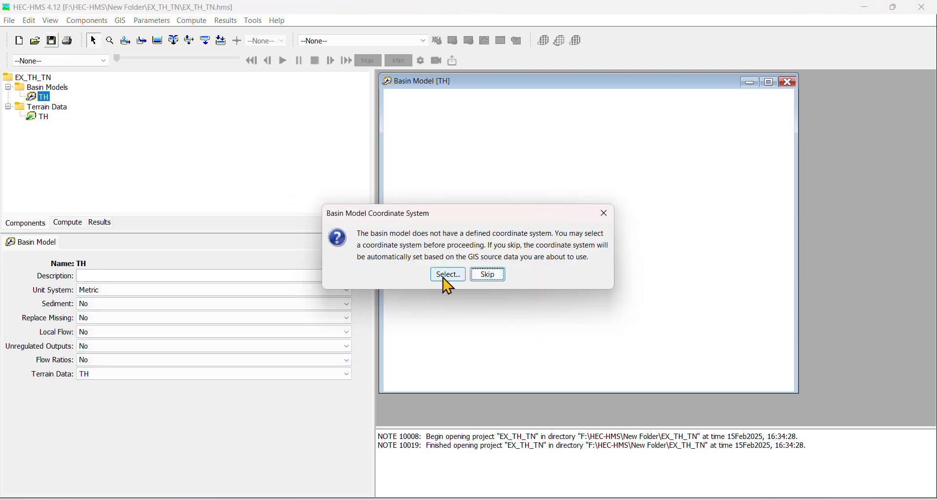
Define the TH basin model's coordinate system with the predefined Universal Transverse Mercator (UTM) option and maximize the basin map.
{"action": "left_click", "coordinate": [447, 276]}
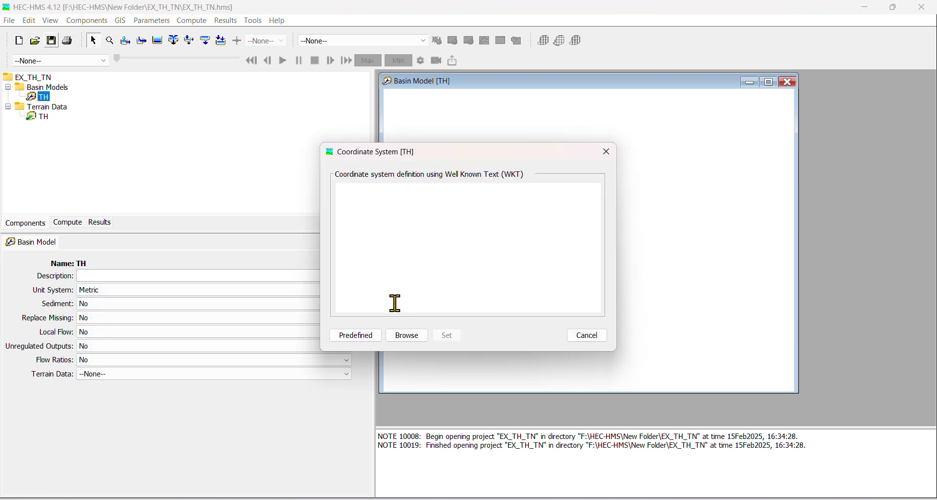
{"action": "left_click", "coordinate": [360, 337]}
{"action": "left_click", "coordinate": [452, 218]}
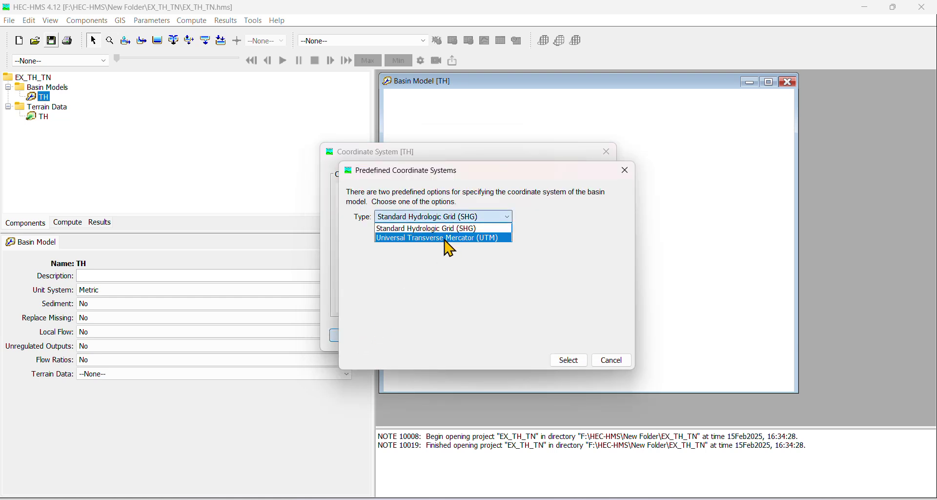
{"action": "left_click", "coordinate": [444, 240]}
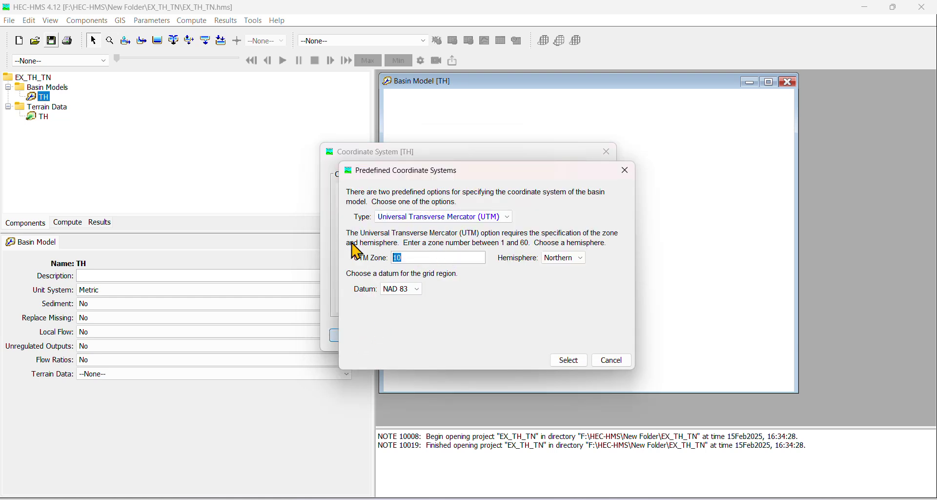
{"action": "left_click", "coordinate": [561, 361]}
{"action": "left_click", "coordinate": [449, 336]}
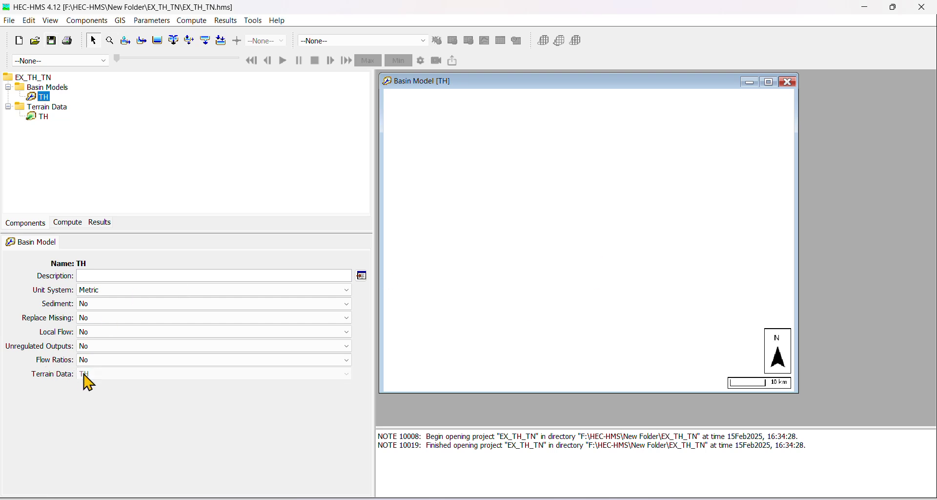
{"action": "left_click", "coordinate": [772, 85]}
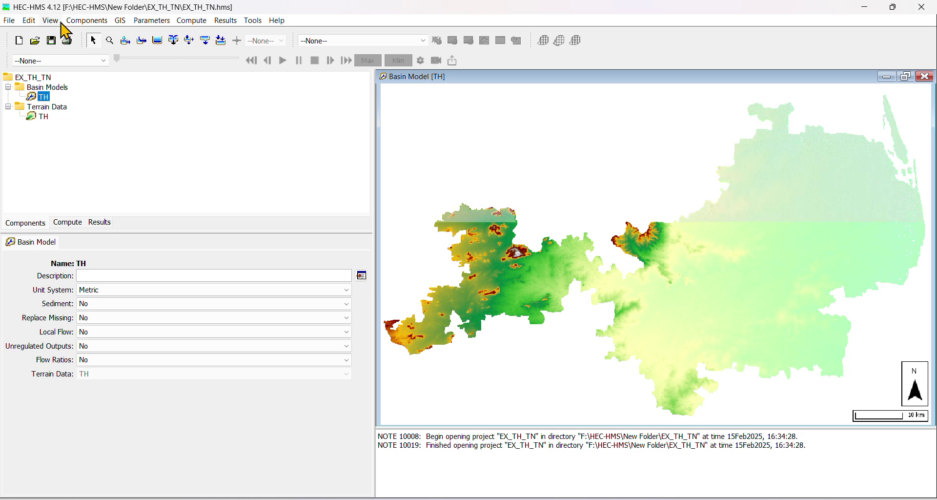
Add the shapefile Project Site_2.shp from the EX_TH_TN folder as a map layer of the basin model.
{"action": "left_click", "coordinate": [50, 20]}
{"action": "left_click", "coordinate": [83, 34]}
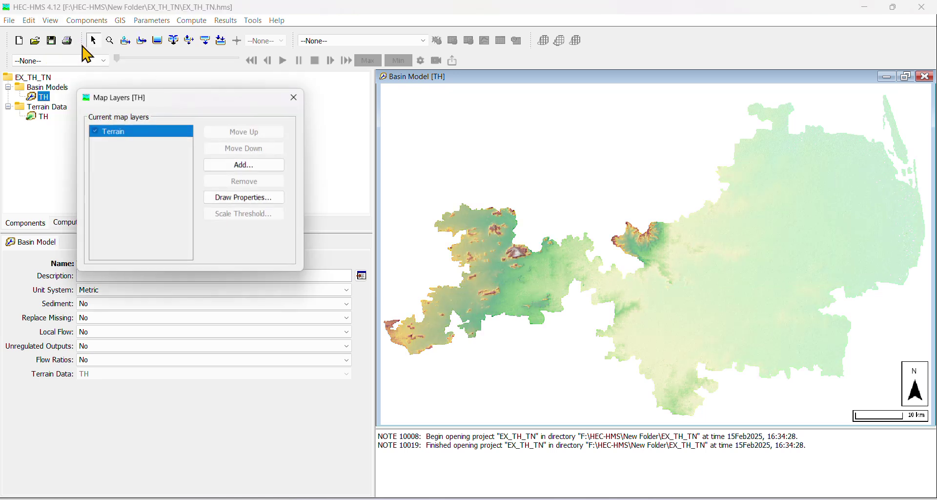
{"action": "left_click", "coordinate": [244, 165]}
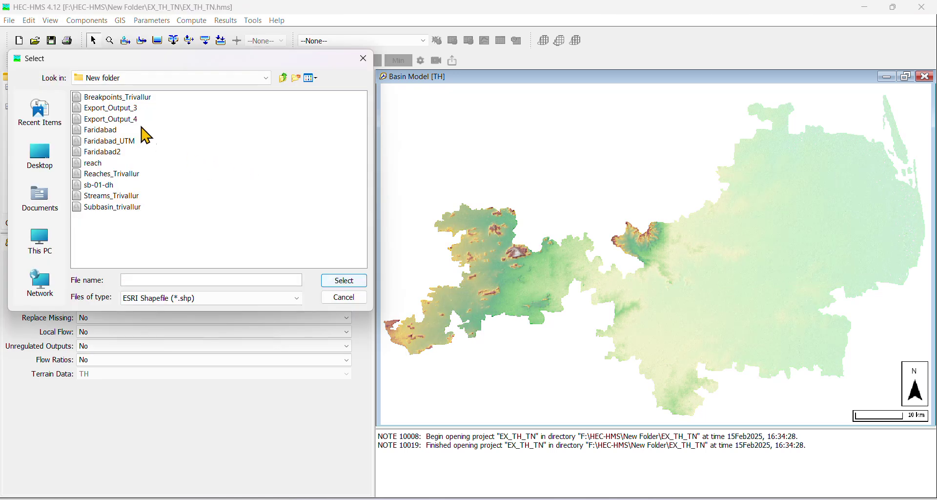
{"action": "left_click", "coordinate": [282, 79]}
{"action": "left_click", "coordinate": [283, 78]}
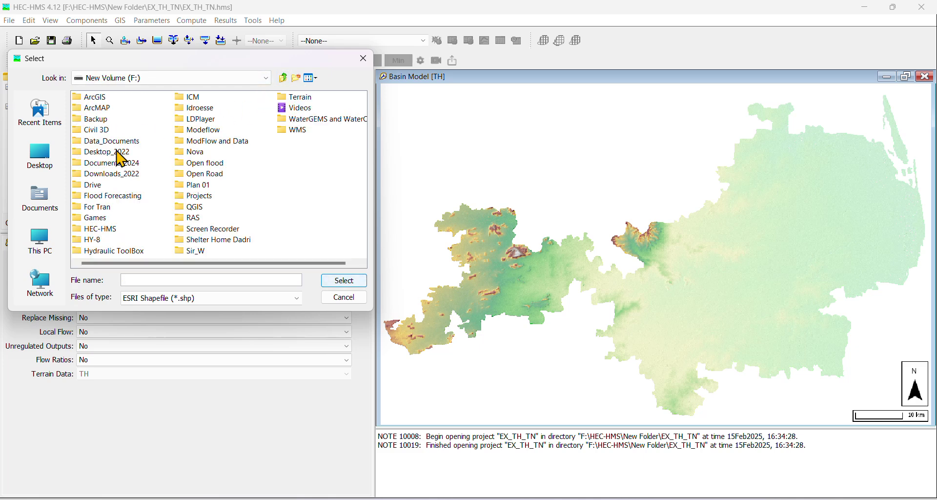
{"action": "double_click", "coordinate": [100, 229]}
{"action": "double_click", "coordinate": [104, 108]}
{"action": "left_click", "coordinate": [114, 251]}
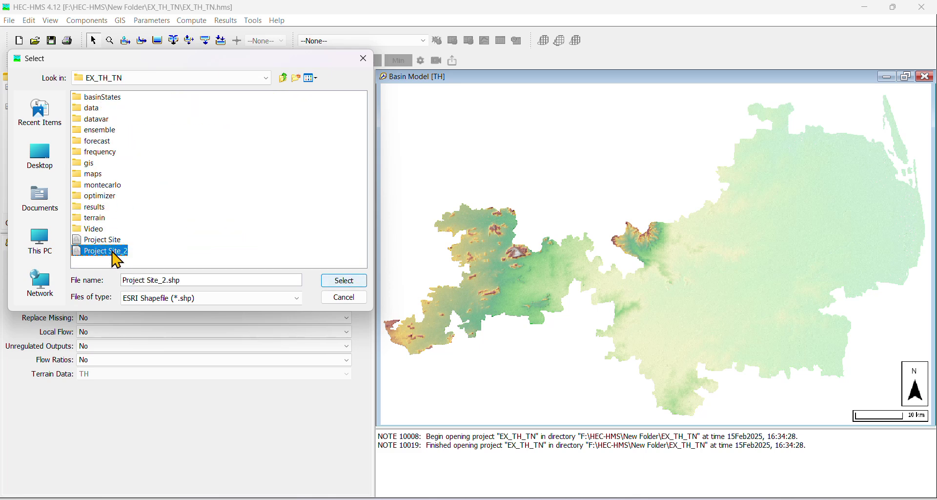
{"action": "left_click", "coordinate": [344, 281]}
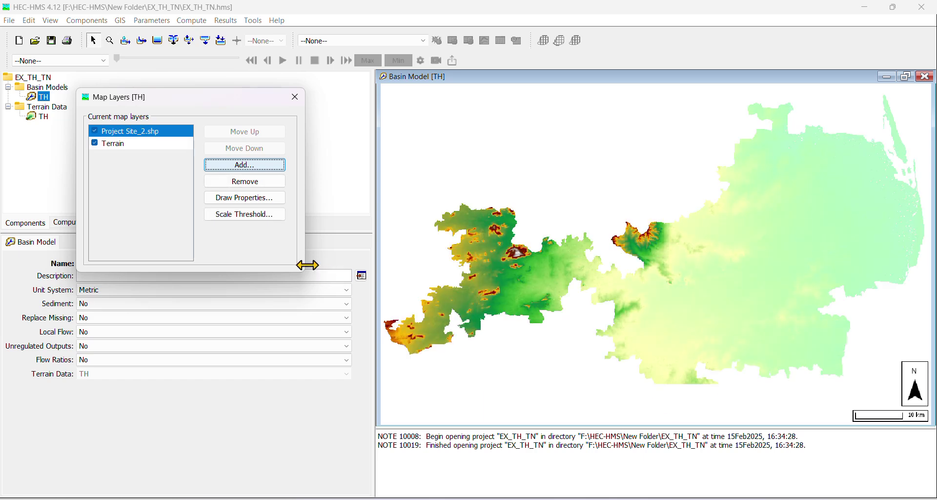
{"action": "left_click", "coordinate": [293, 99]}
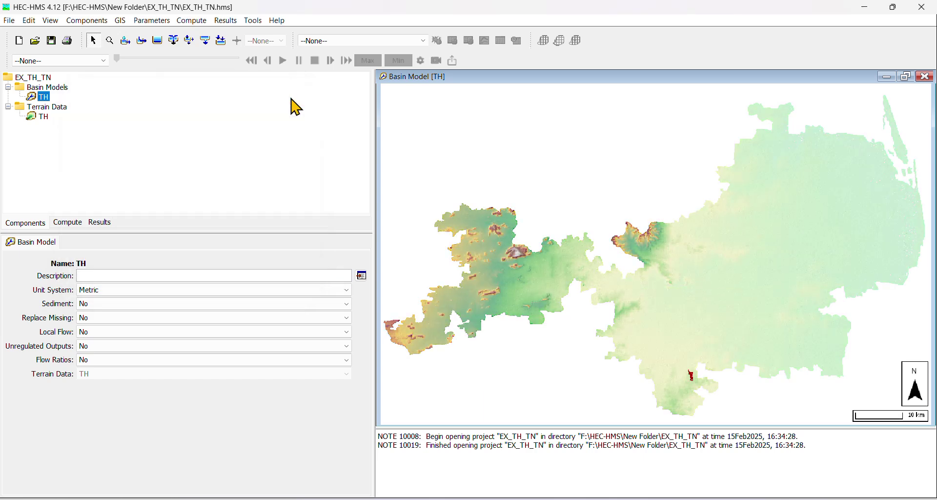
Preprocess the sinks and the drainage of the TH basin model's terrain.
{"action": "scroll", "coordinate": [694, 387], "scroll_direction": "up", "scroll_amount": 2}
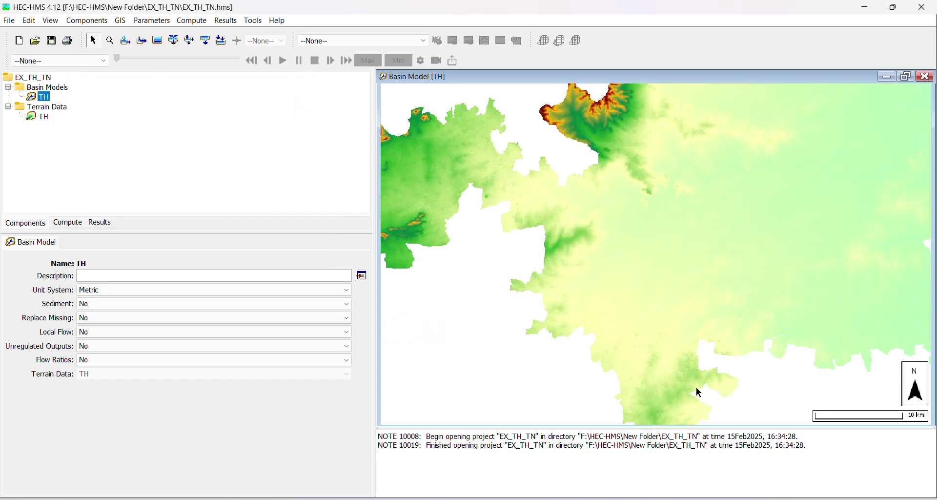
{"action": "scroll", "coordinate": [699, 393], "scroll_direction": "up", "scroll_amount": 2}
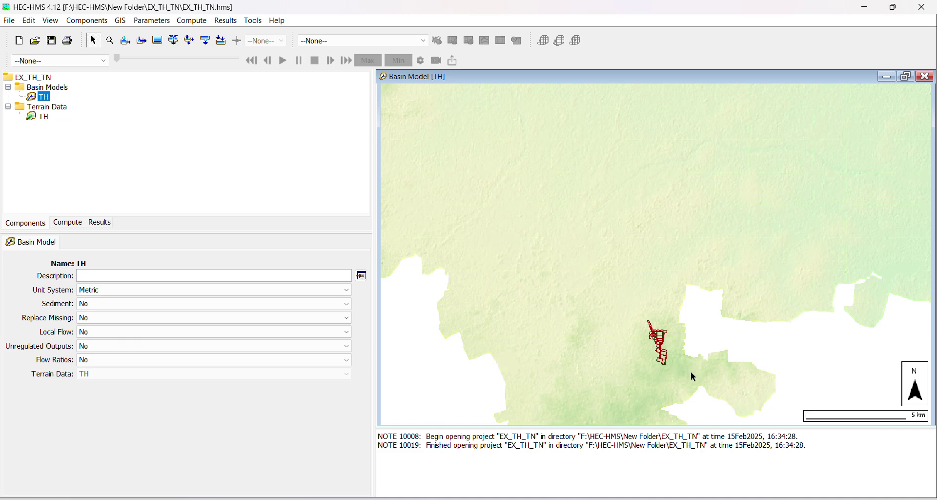
{"action": "scroll", "coordinate": [694, 376], "scroll_direction": "up", "scroll_amount": 2}
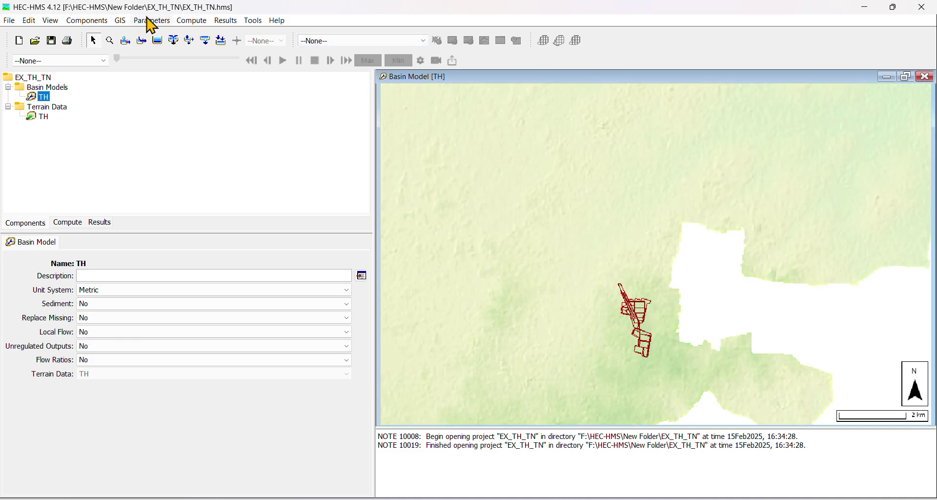
{"action": "left_click", "coordinate": [120, 21]}
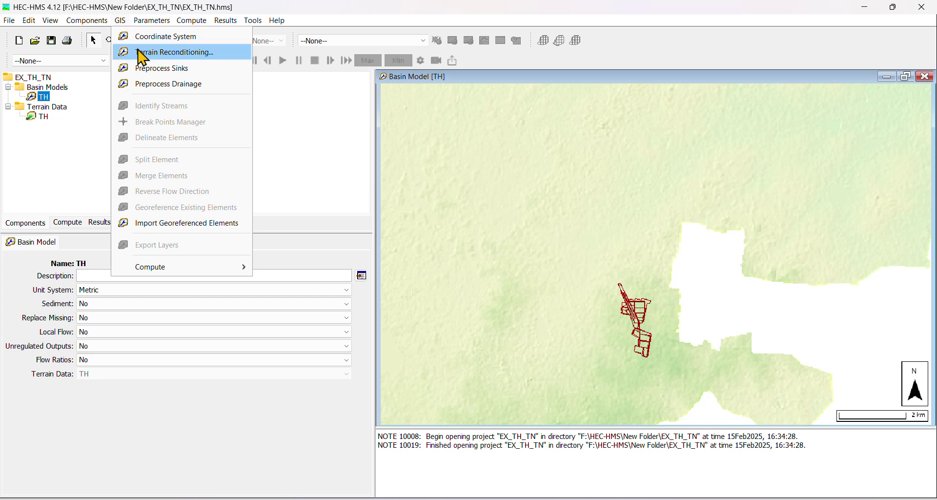
{"action": "left_click", "coordinate": [156, 71]}
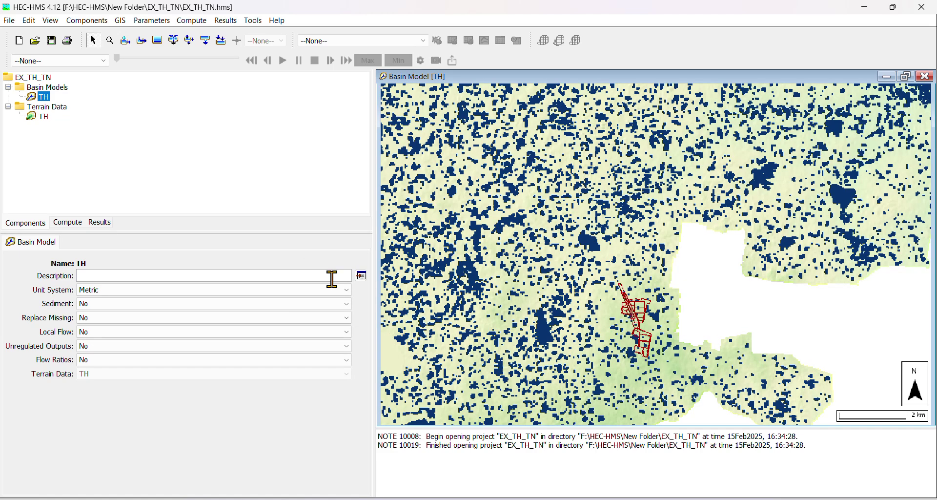
{"action": "left_click", "coordinate": [117, 23]}
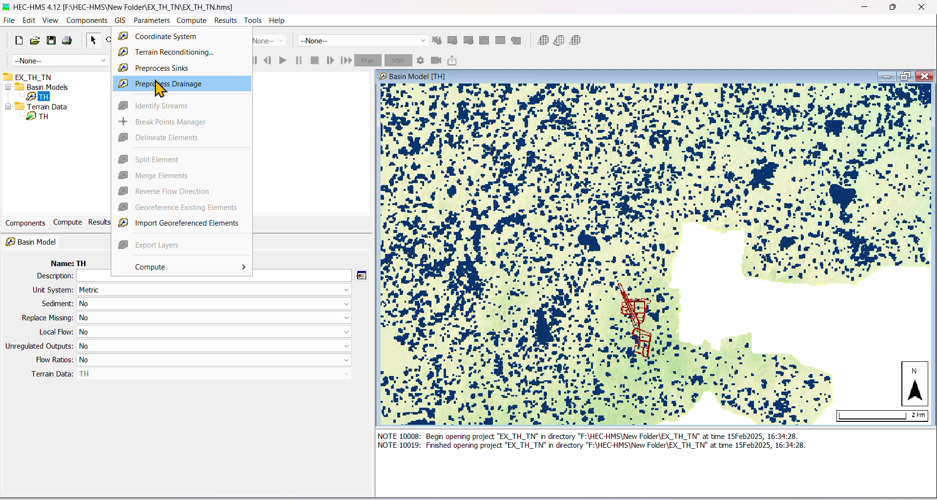
{"action": "left_click", "coordinate": [160, 85]}
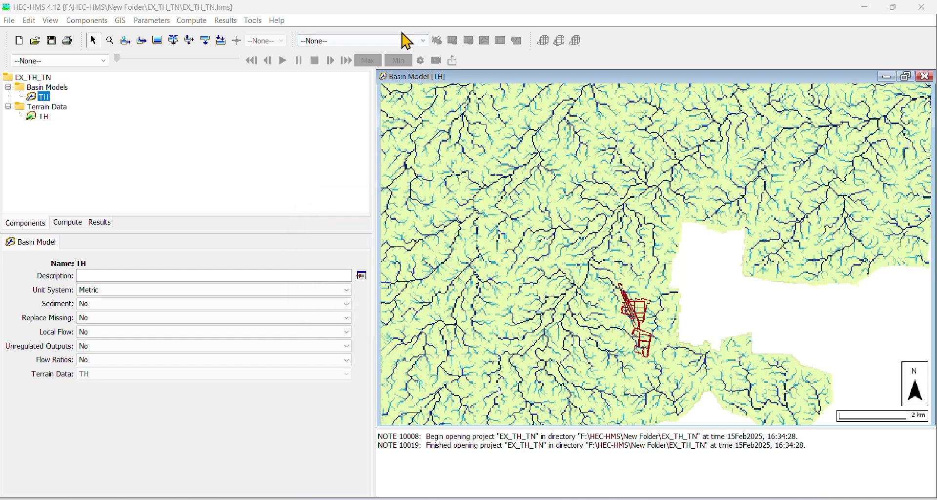
Identify the streams of the basin model with a stream-defining area of 1 km².
{"action": "scroll", "coordinate": [638, 319], "scroll_direction": "up", "scroll_amount": 1}
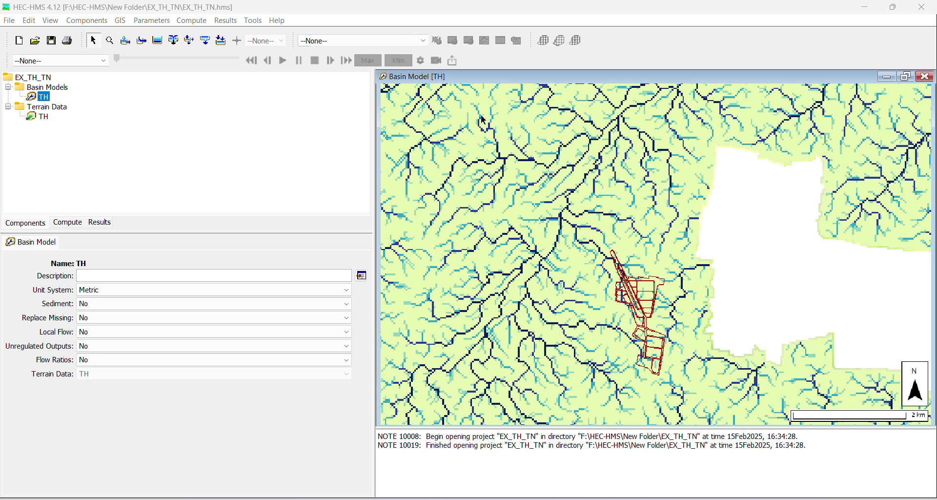
{"action": "scroll", "coordinate": [643, 318], "scroll_direction": "up", "scroll_amount": 1}
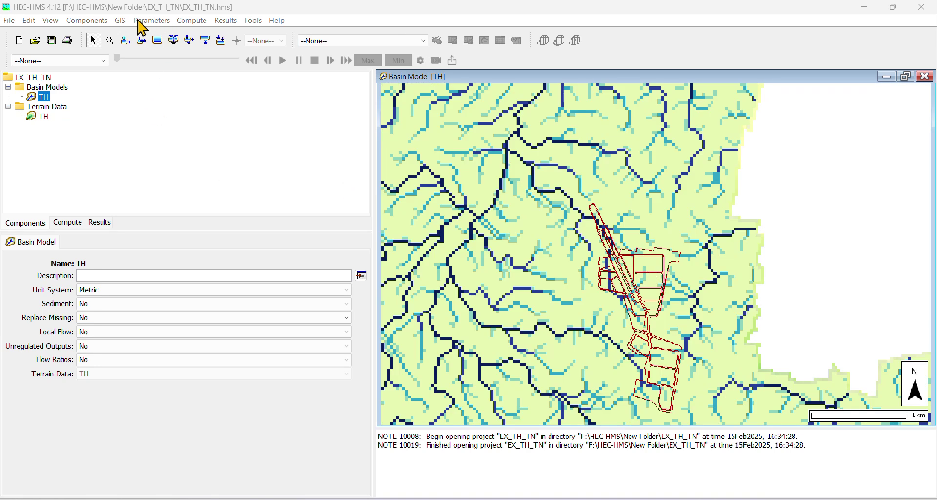
{"action": "left_click", "coordinate": [120, 20]}
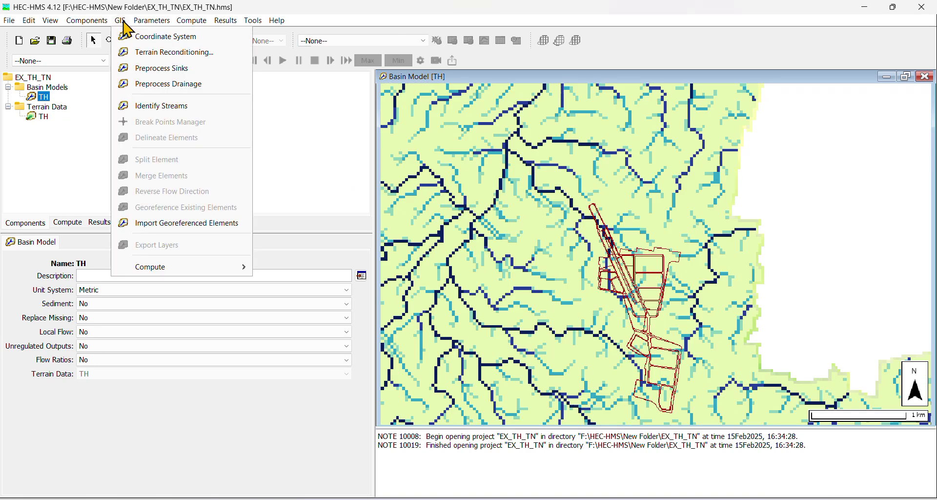
{"action": "left_click", "coordinate": [175, 107]}
{"action": "left_click", "coordinate": [436, 252]}
{"action": "left_click_drag", "start_coordinate": [441, 251], "coordinate": [412, 254]}
{"action": "type", "text": "1"}
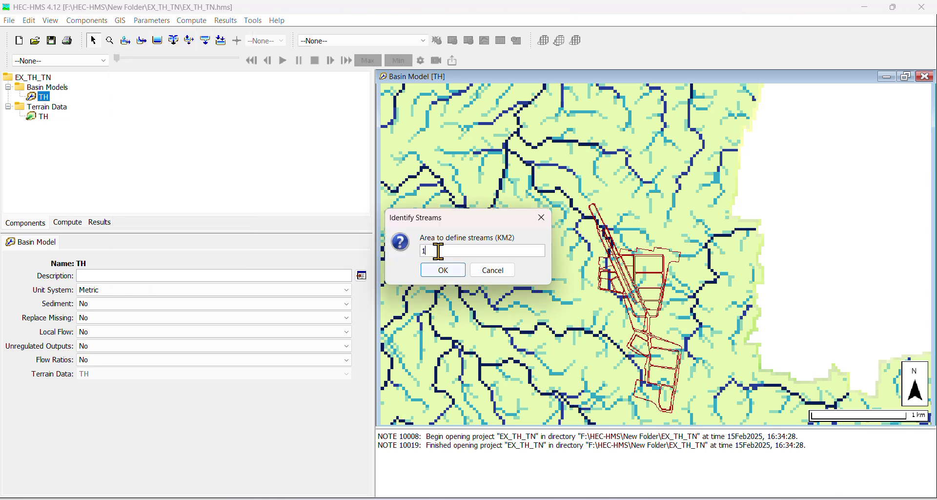
{"action": "left_click", "coordinate": [443, 276]}
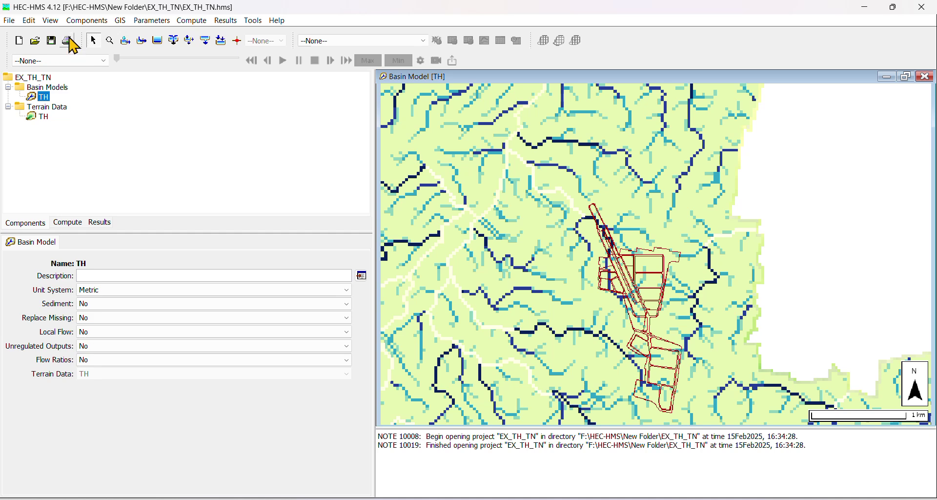
Hide the Sink Locations, Sink Fill, Flow Direction and Flow Accumulation map layers.
{"action": "left_click", "coordinate": [50, 20]}
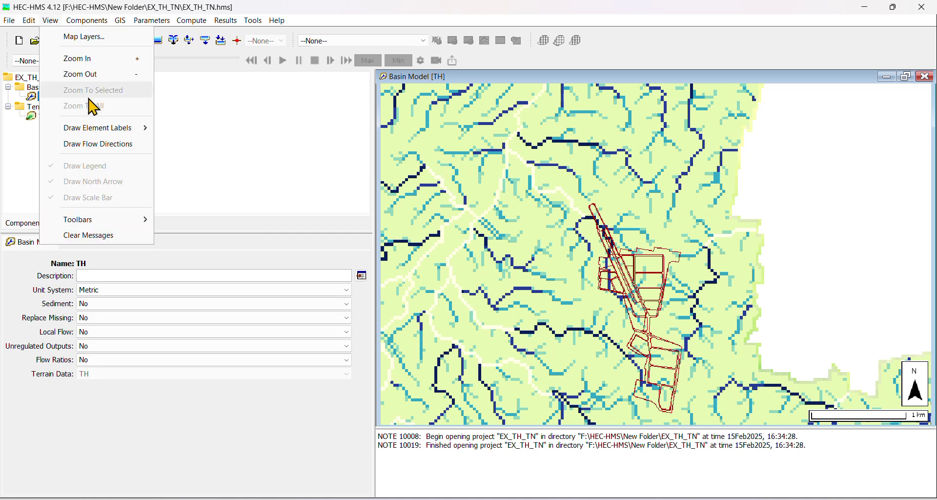
{"action": "left_click", "coordinate": [82, 37]}
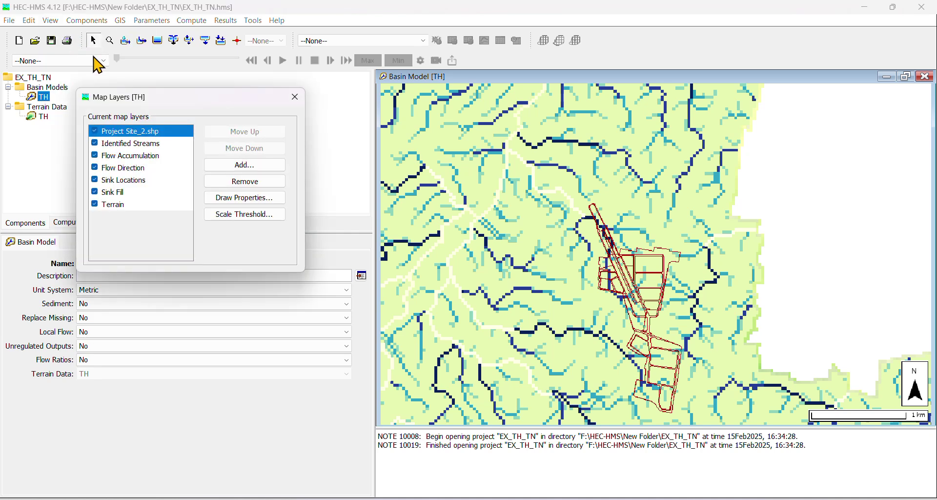
{"action": "left_click", "coordinate": [94, 180]}
{"action": "left_click", "coordinate": [100, 194]}
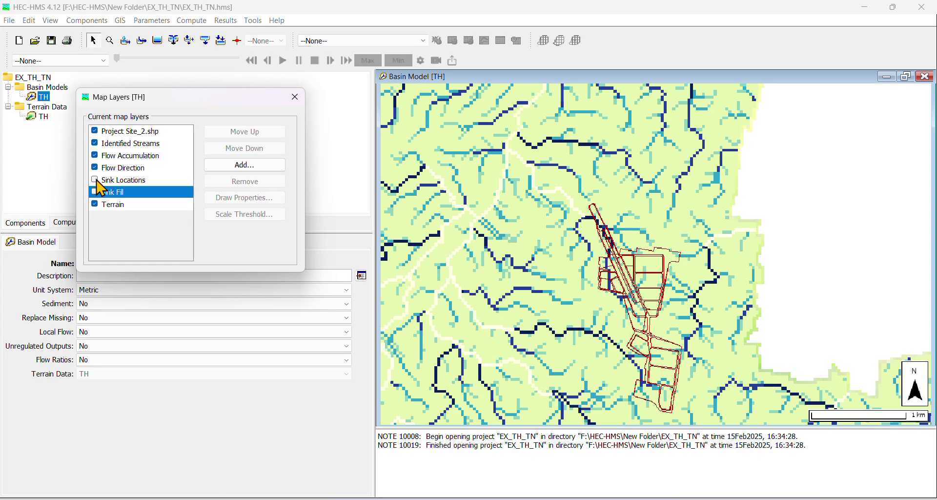
{"action": "left_click", "coordinate": [97, 168]}
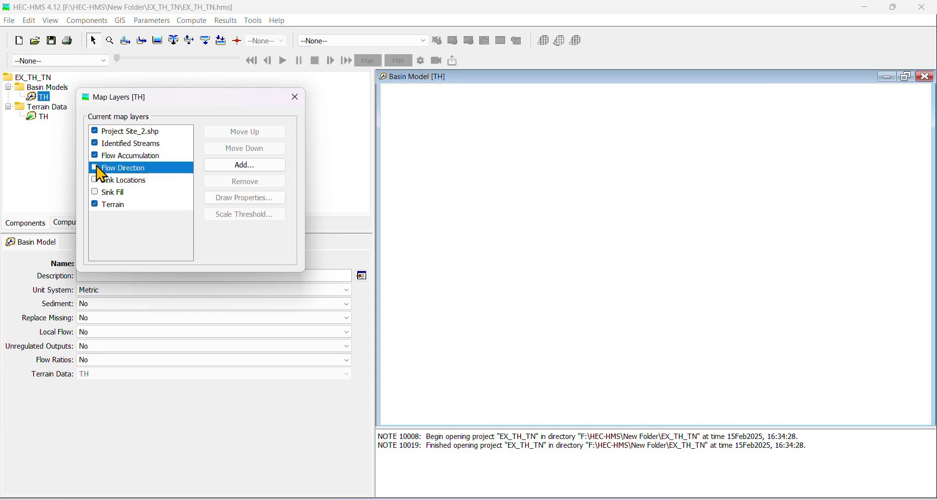
{"action": "left_click", "coordinate": [97, 156]}
{"action": "left_click", "coordinate": [95, 156]}
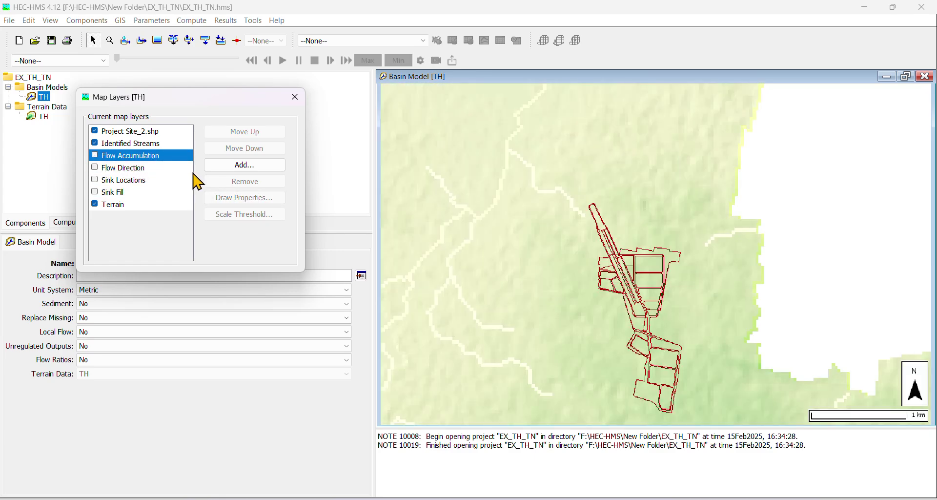
Change the Identified Streams layer's color scheme to the light-to-dark blue gradient and close the map layer settings.
{"action": "left_click", "coordinate": [147, 144]}
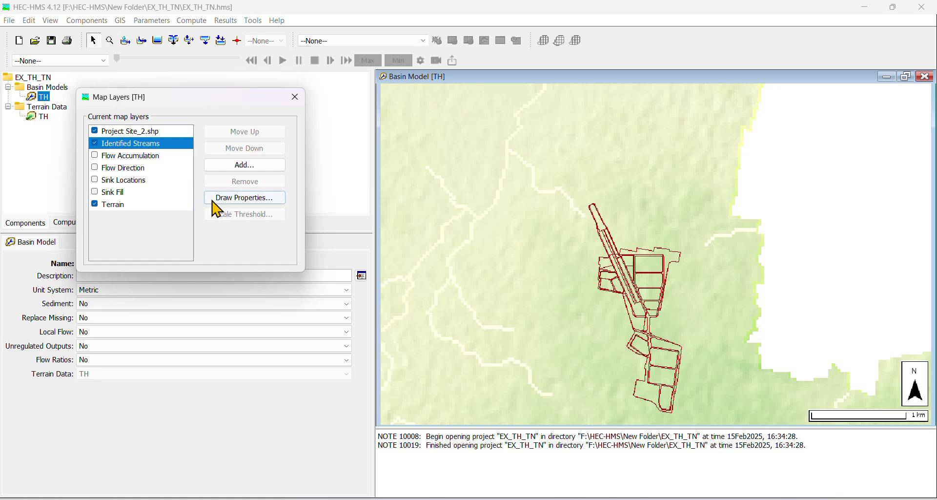
{"action": "left_click", "coordinate": [224, 201]}
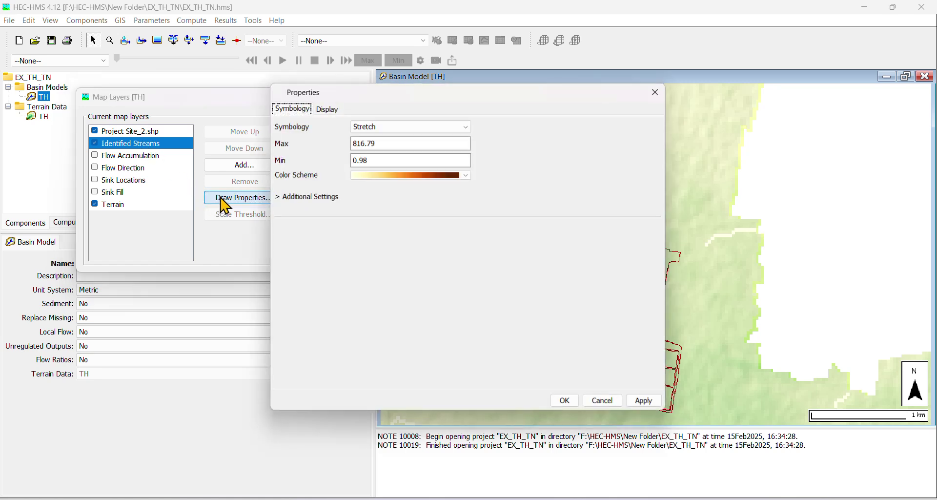
{"action": "left_click", "coordinate": [467, 176]}
{"action": "left_click", "coordinate": [429, 198]}
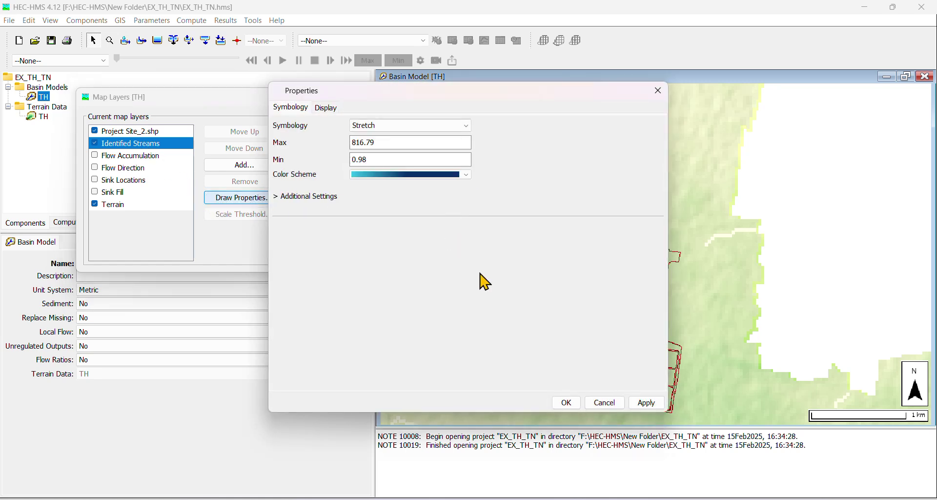
{"action": "left_click", "coordinate": [638, 405]}
{"action": "left_click", "coordinate": [566, 403]}
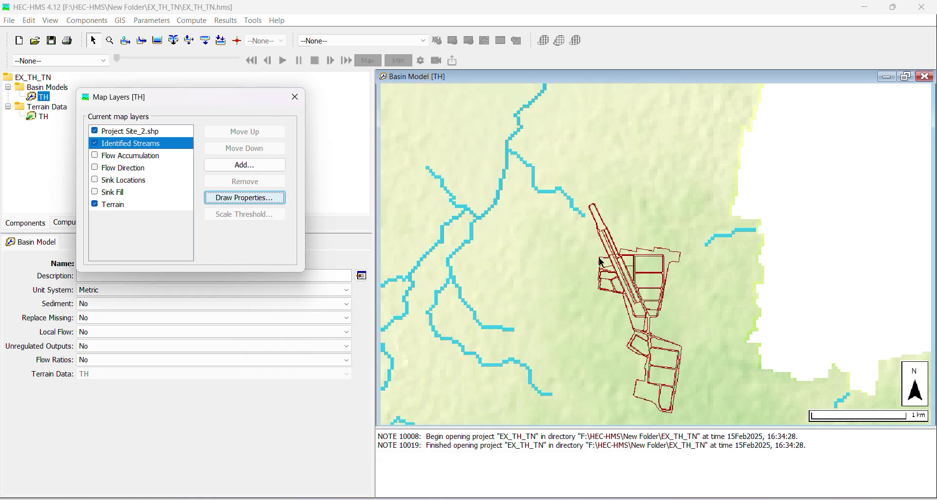
{"action": "scroll", "coordinate": [601, 262], "scroll_direction": "down", "scroll_amount": 1}
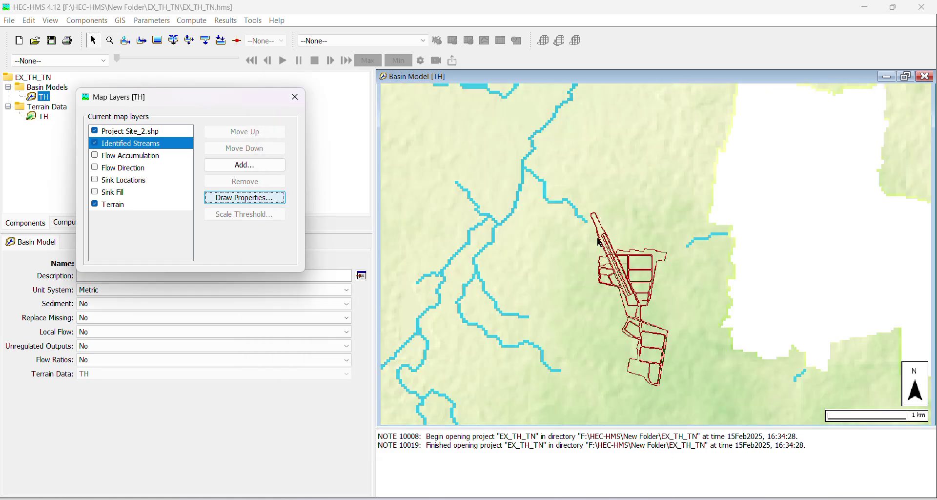
{"action": "left_click", "coordinate": [296, 97]}
Place one break point on the main stream northwest of the project site and another where the short eastern stream meets the terrain edge.
{"action": "left_click", "coordinate": [238, 41]}
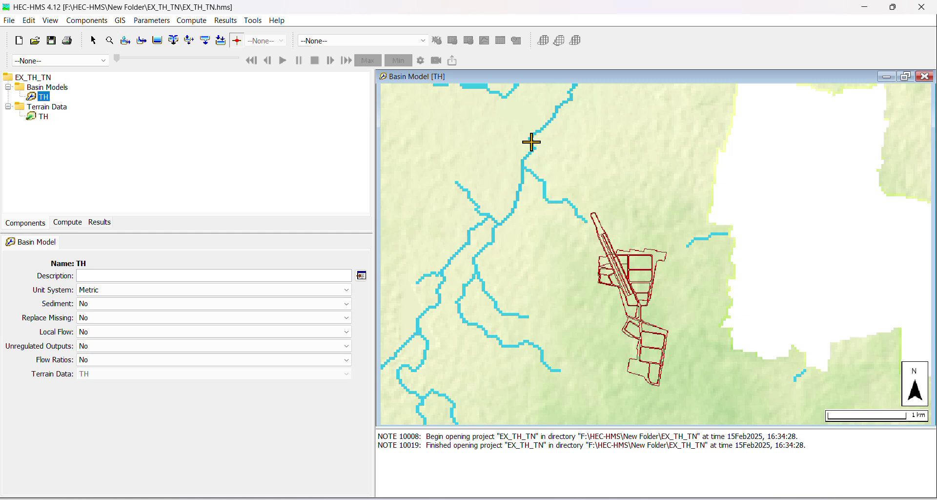
{"action": "scroll", "coordinate": [533, 142], "scroll_direction": "up", "scroll_amount": 1}
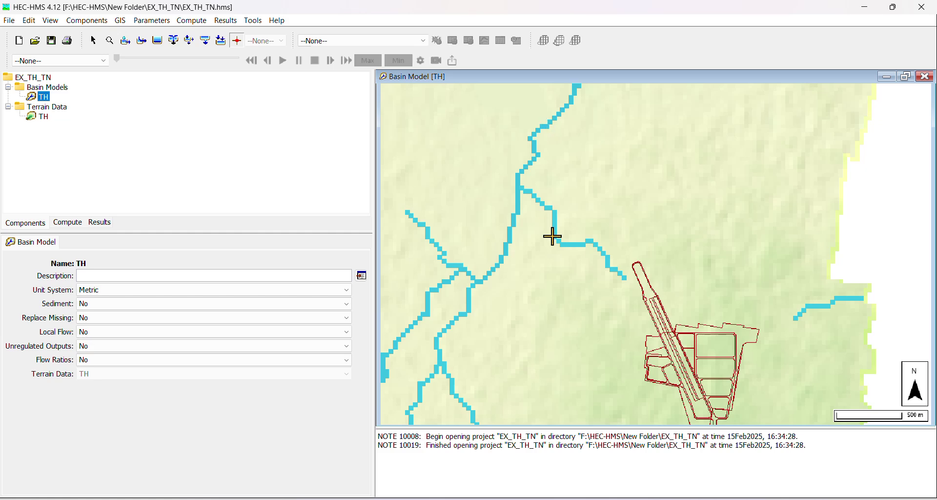
{"action": "scroll", "coordinate": [549, 247], "scroll_direction": "down", "scroll_amount": 2}
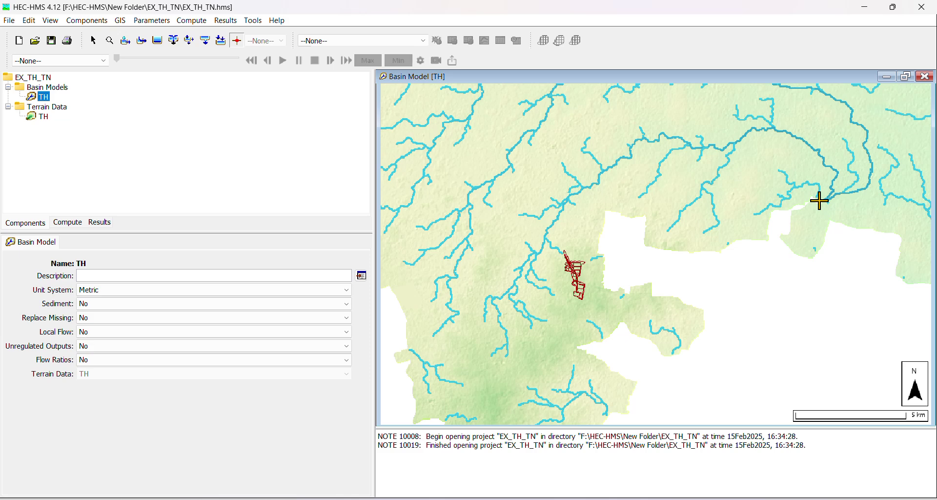
{"action": "scroll", "coordinate": [544, 247], "scroll_direction": "up", "scroll_amount": 2}
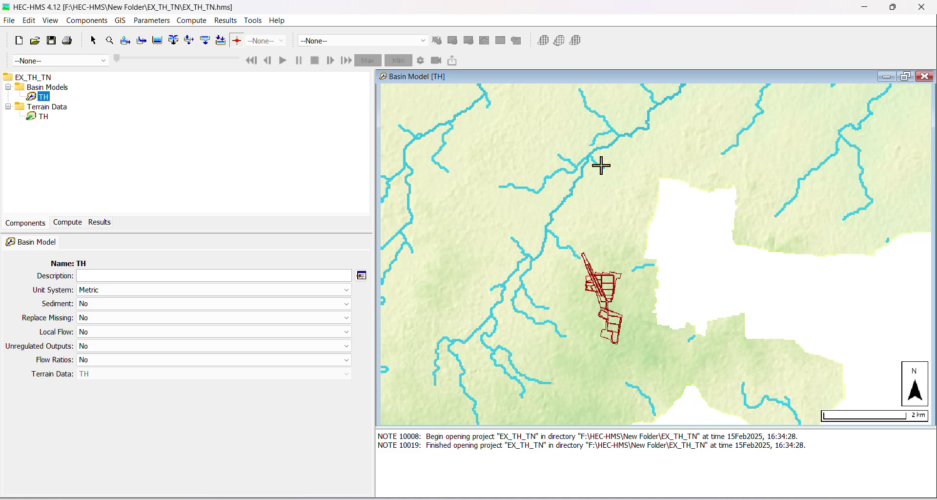
{"action": "scroll", "coordinate": [563, 232], "scroll_direction": "up", "scroll_amount": 1}
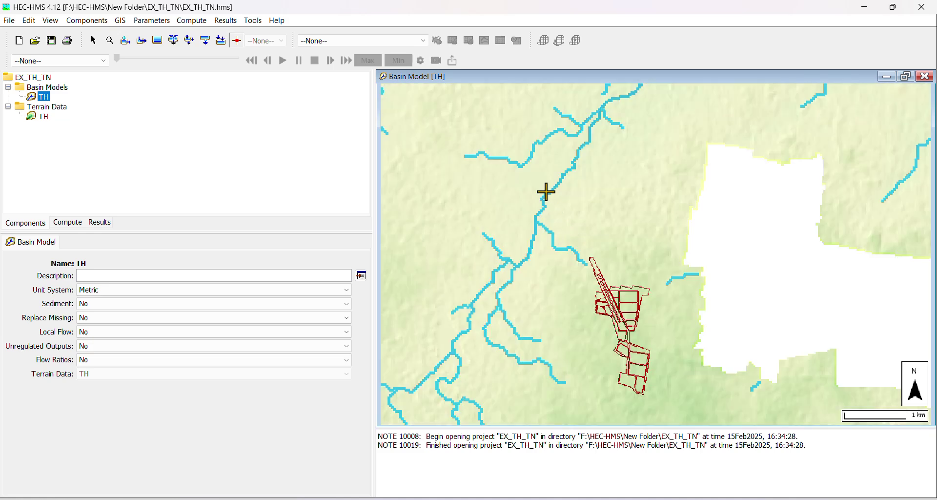
{"action": "scroll", "coordinate": [546, 194], "scroll_direction": "up", "scroll_amount": 1}
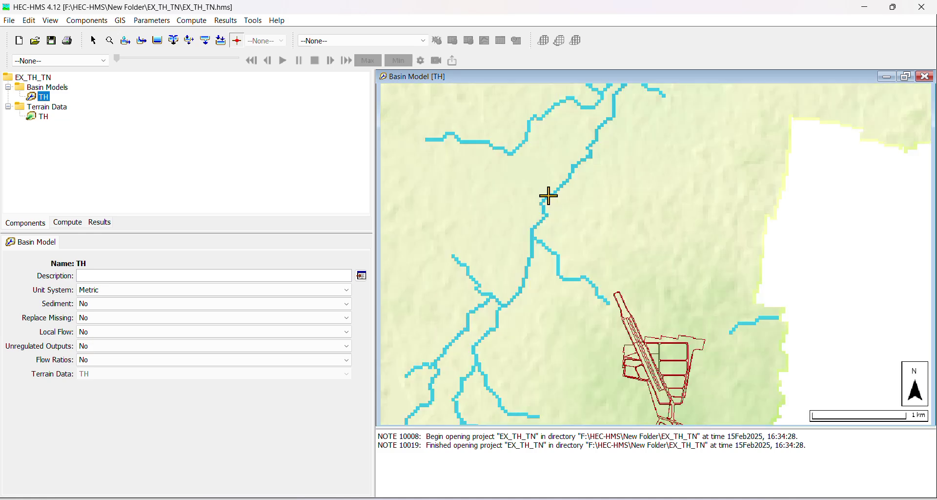
{"action": "left_click", "coordinate": [549, 196]}
{"action": "left_click", "coordinate": [555, 275]}
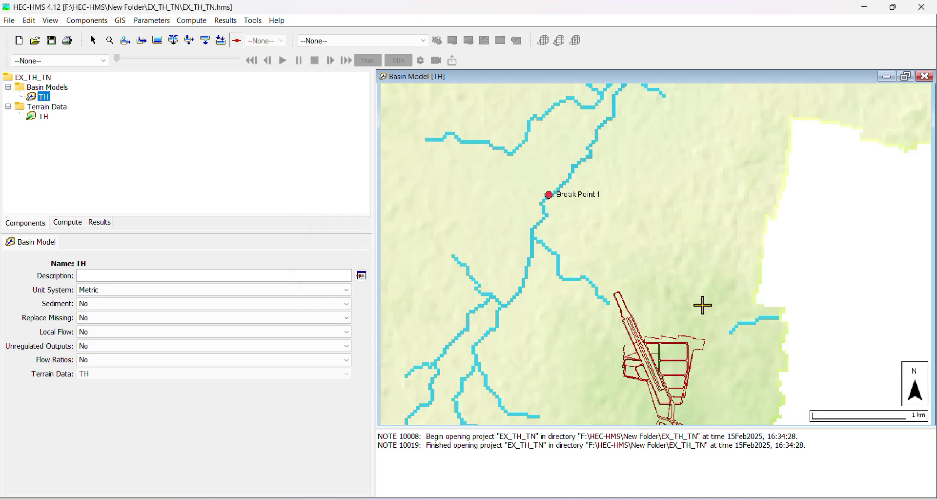
{"action": "left_click", "coordinate": [777, 318]}
{"action": "left_click", "coordinate": [555, 274]}
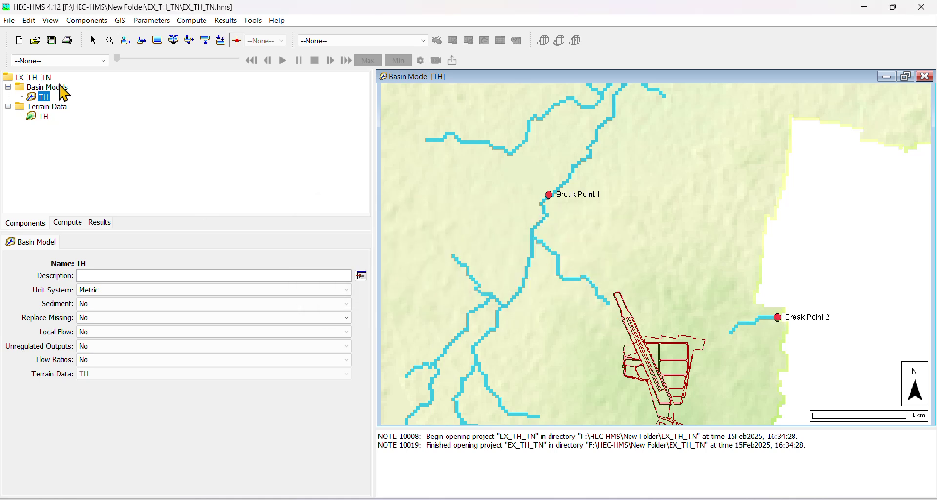
Delineate the elements with the prefixes Subbasin_, Reach_ and Outlet, inserting junctions and converting the break points.
{"action": "scroll", "coordinate": [483, 265], "scroll_direction": "down", "scroll_amount": 1}
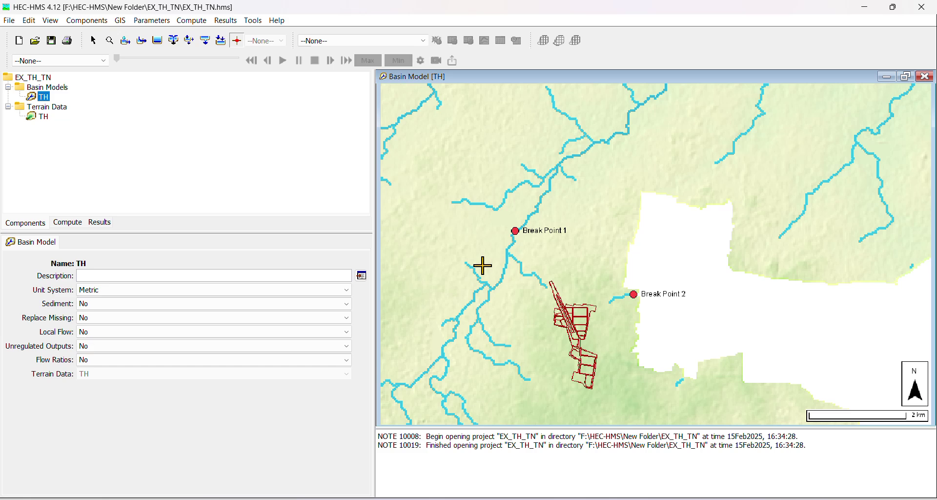
{"action": "scroll", "coordinate": [483, 265], "scroll_direction": "down", "scroll_amount": 1}
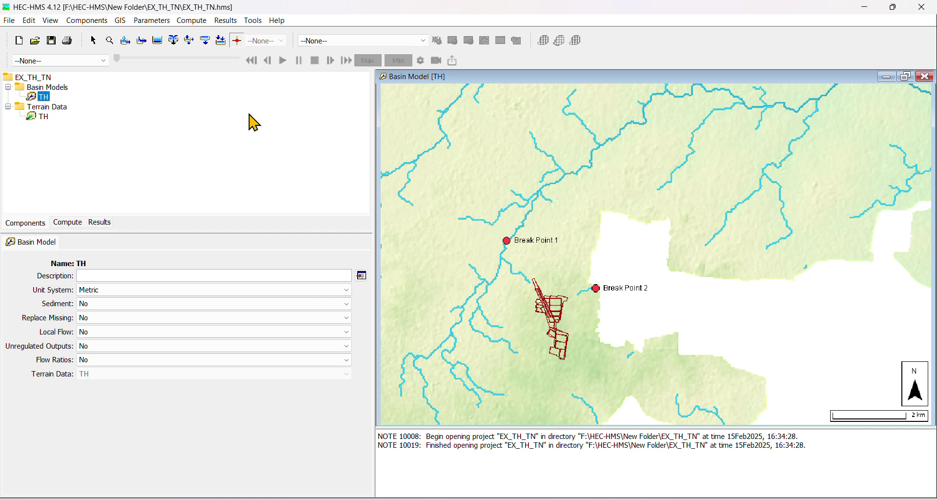
{"action": "left_click", "coordinate": [122, 21]}
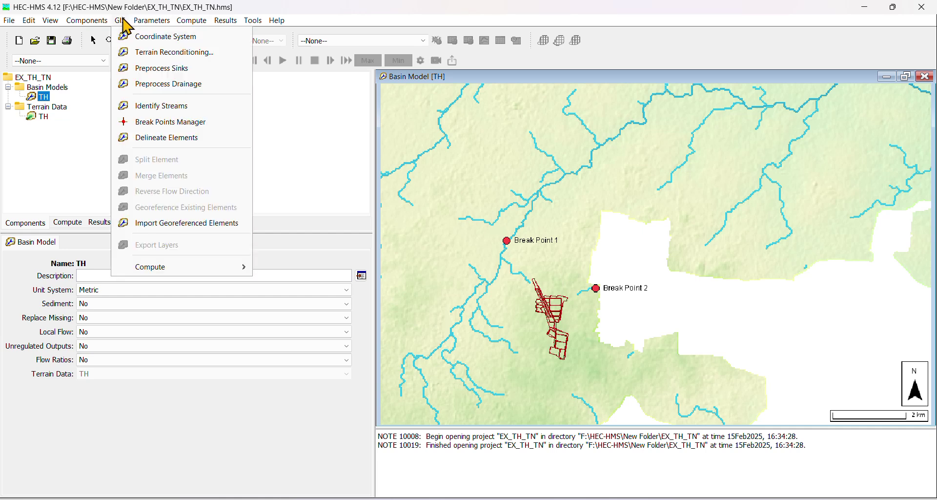
{"action": "left_click", "coordinate": [198, 138]}
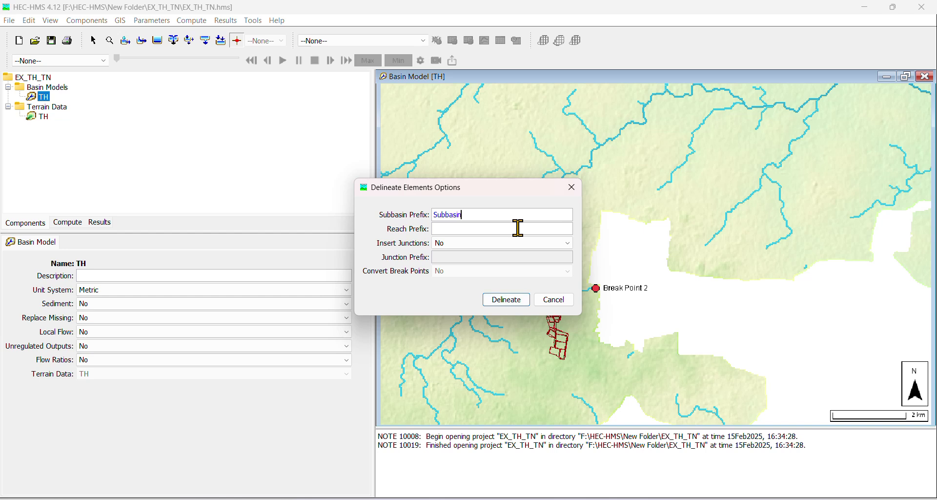
{"action": "left_click", "coordinate": [495, 232]}
{"action": "left_click", "coordinate": [492, 243]}
{"action": "left_click", "coordinate": [464, 261]}
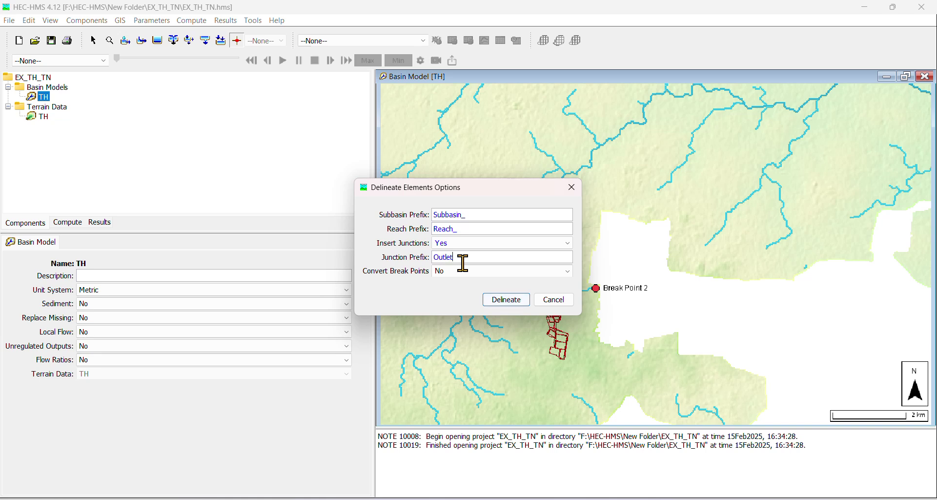
{"action": "left_click", "coordinate": [464, 271]}
{"action": "left_click", "coordinate": [464, 291]}
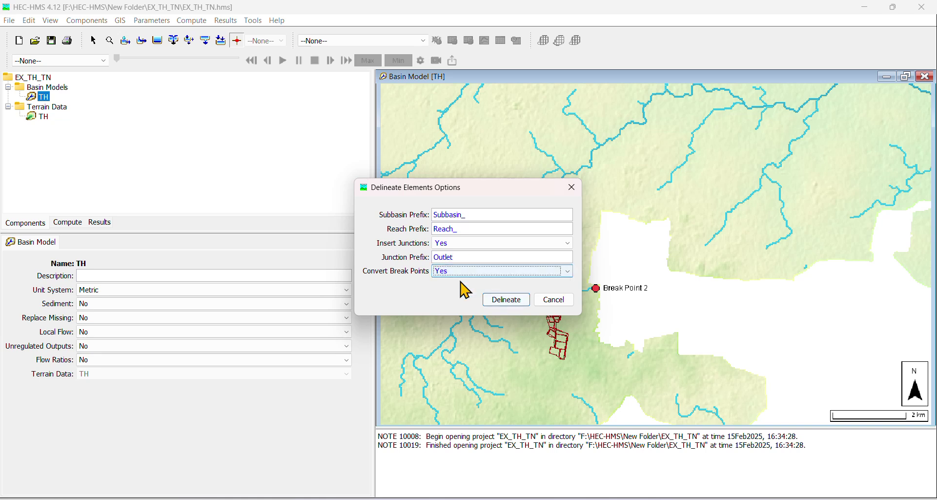
{"action": "left_click", "coordinate": [510, 300]}
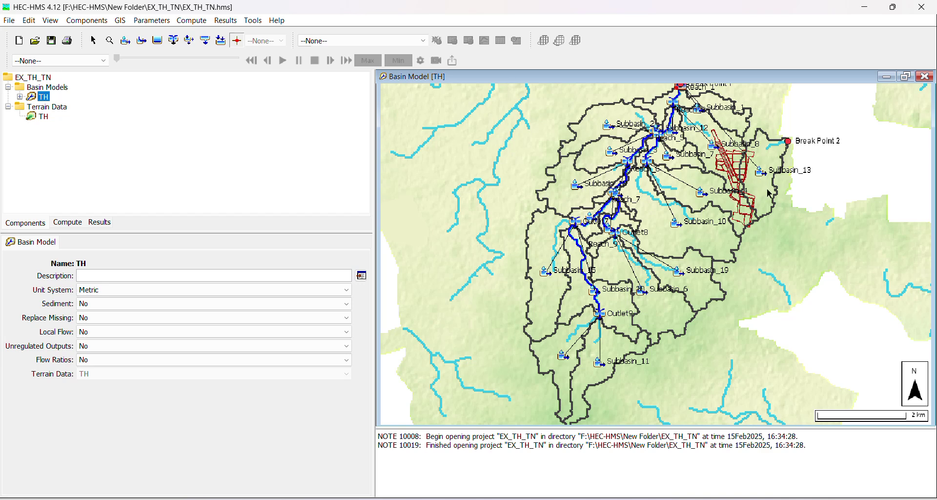
Examine how the delineated subbasin boundaries cross the project site and how the subbasins extend to the south.
{"action": "scroll", "coordinate": [767, 183], "scroll_direction": "up", "scroll_amount": 3}
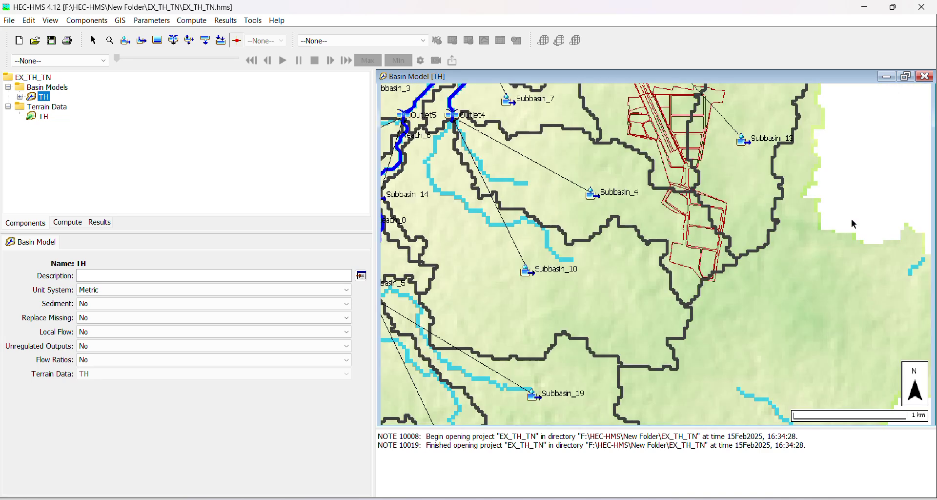
{"action": "left_click_drag", "start_coordinate": [852, 220], "coordinate": [712, 400]}
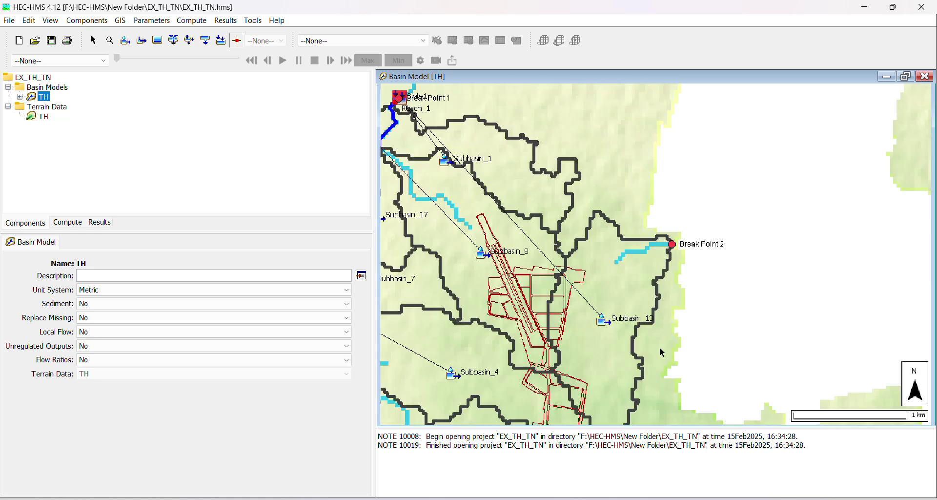
{"action": "left_click_drag", "start_coordinate": [660, 348], "coordinate": [717, 275]}
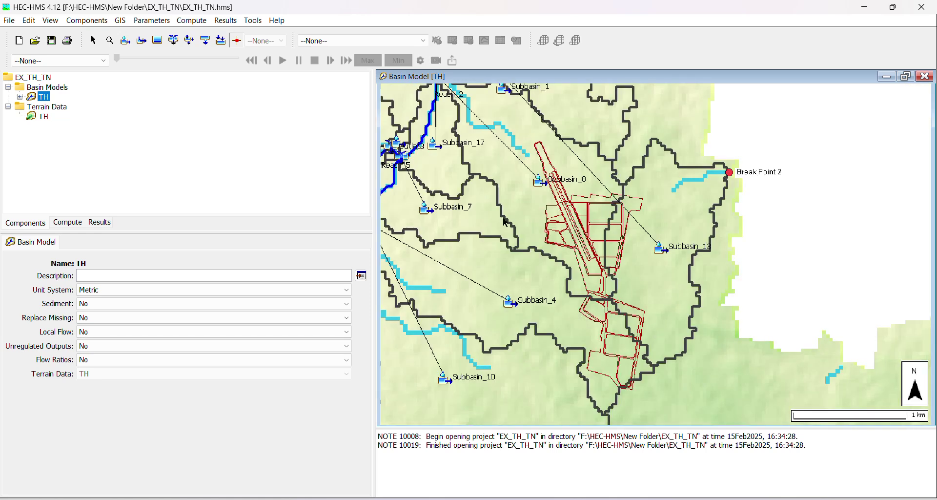
{"action": "scroll", "coordinate": [683, 259], "scroll_direction": "up", "scroll_amount": 1}
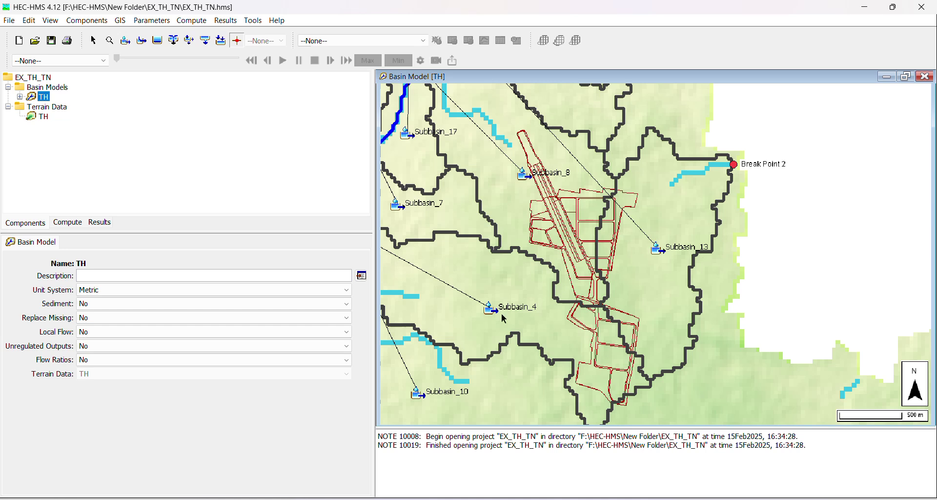
{"action": "scroll", "coordinate": [545, 281], "scroll_direction": "down", "scroll_amount": 1}
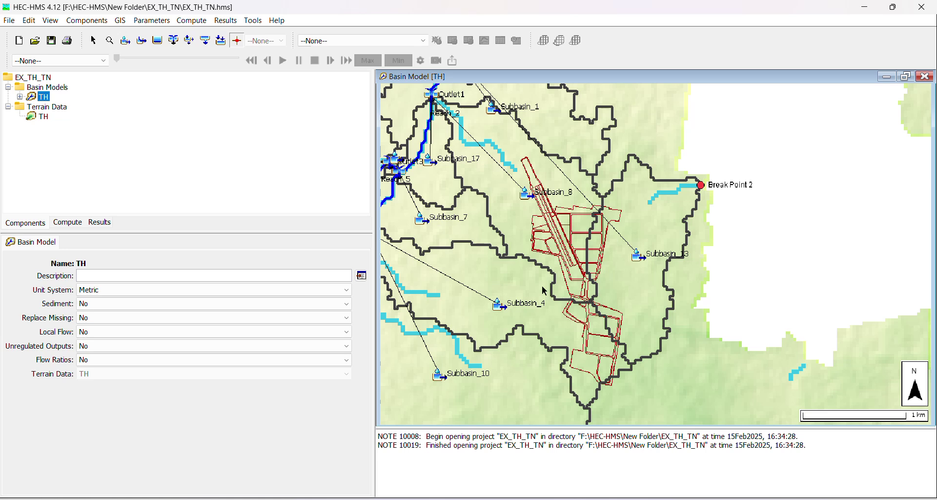
{"action": "scroll", "coordinate": [544, 288], "scroll_direction": "down", "scroll_amount": 1}
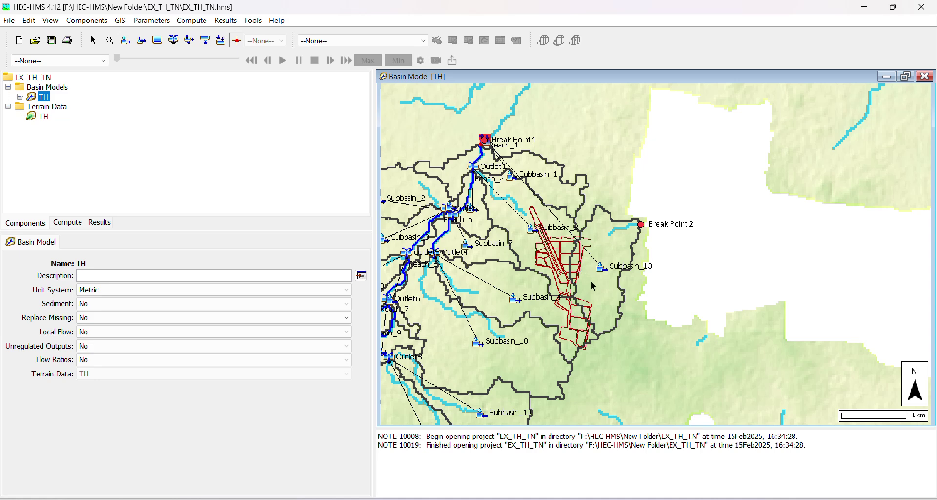
{"action": "scroll", "coordinate": [613, 276], "scroll_direction": "up", "scroll_amount": 1}
{"action": "scroll", "coordinate": [584, 261], "scroll_direction": "up", "scroll_amount": 1}
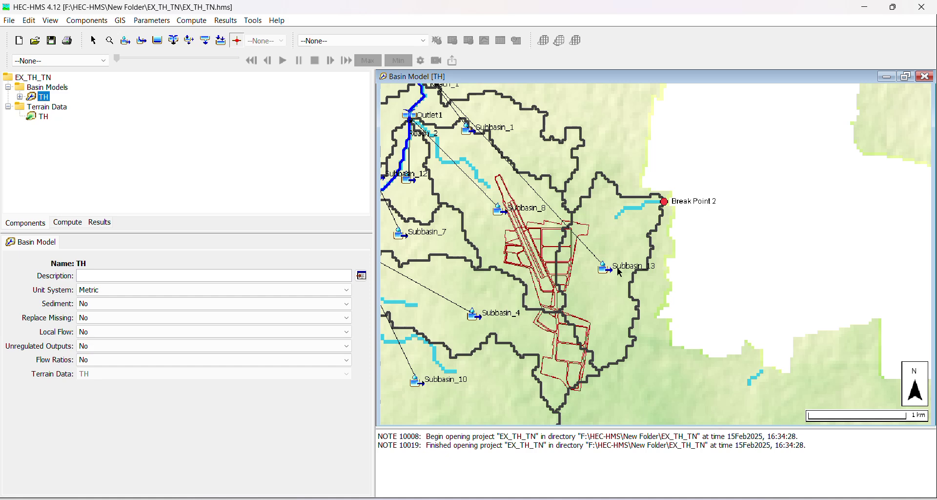
{"action": "scroll", "coordinate": [617, 267], "scroll_direction": "down", "scroll_amount": 2}
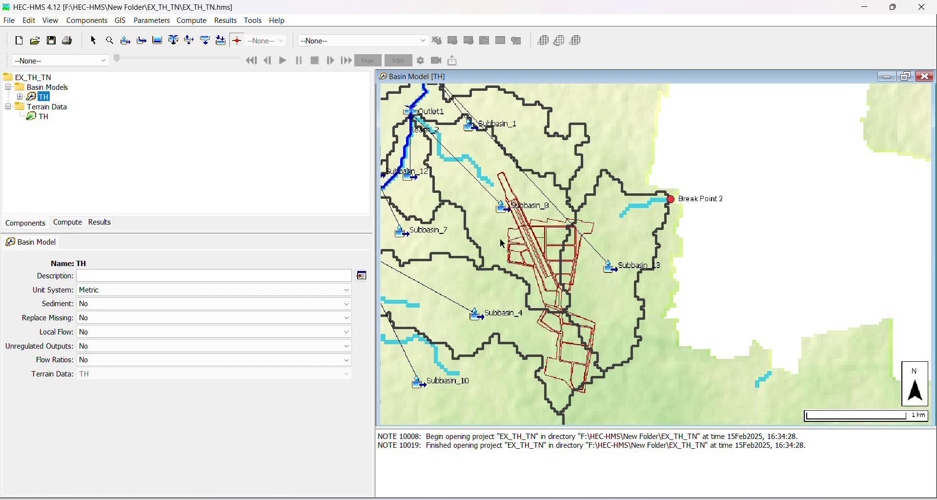
{"action": "scroll", "coordinate": [522, 277], "scroll_direction": "down", "scroll_amount": 2}
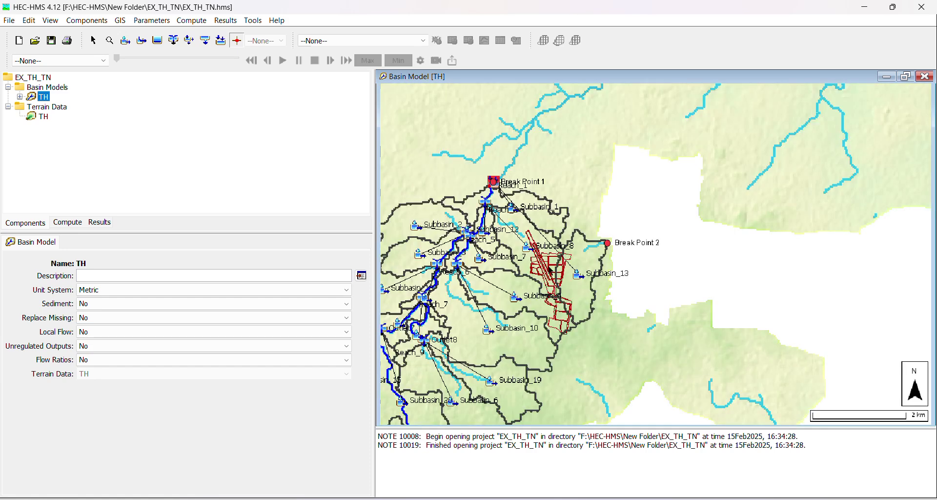
{"action": "left_click_drag", "start_coordinate": [630, 337], "coordinate": [776, 240]}
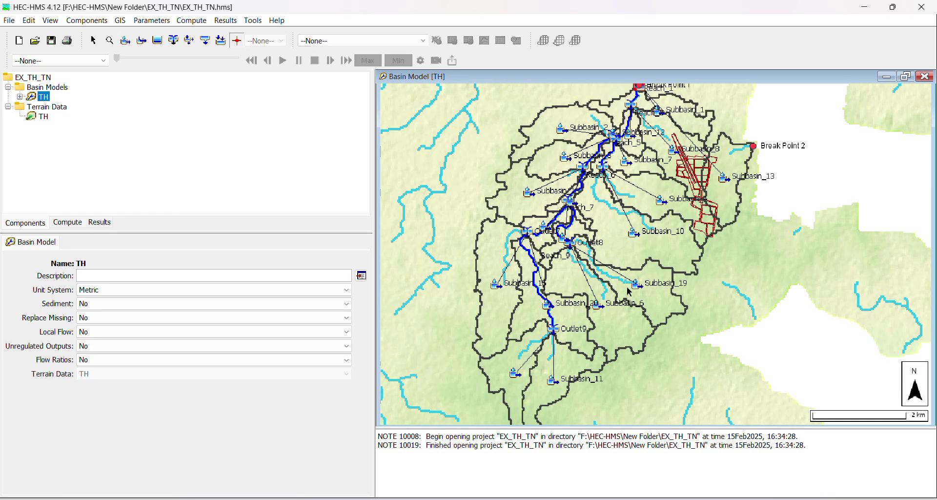
{"action": "left_click_drag", "start_coordinate": [713, 388], "coordinate": [753, 288]}
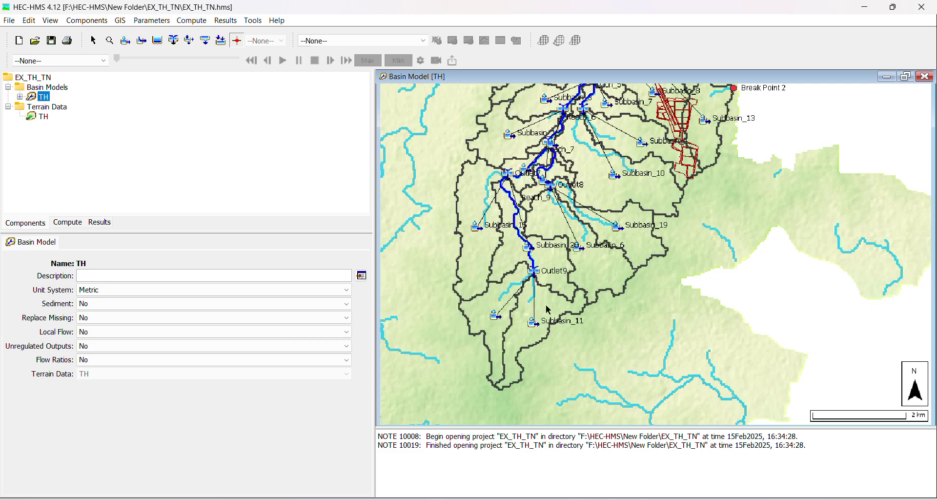
Merge Subbasin_11, Subbasin_16 and Subbasin_20 around Outlet9 into a single subbasin.
{"action": "scroll", "coordinate": [542, 305], "scroll_direction": "up", "scroll_amount": 2}
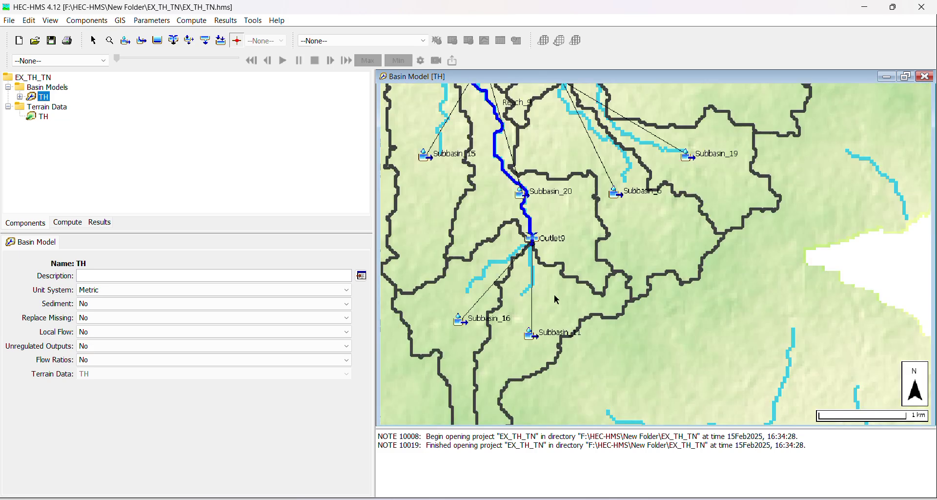
{"action": "left_click", "coordinate": [547, 297]}
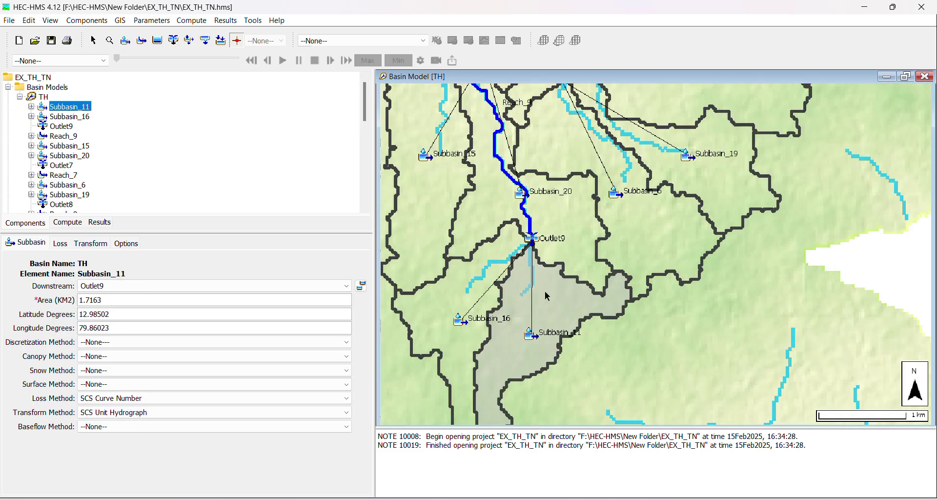
{"action": "left_click", "coordinate": [464, 290], "text": "ctrl"}
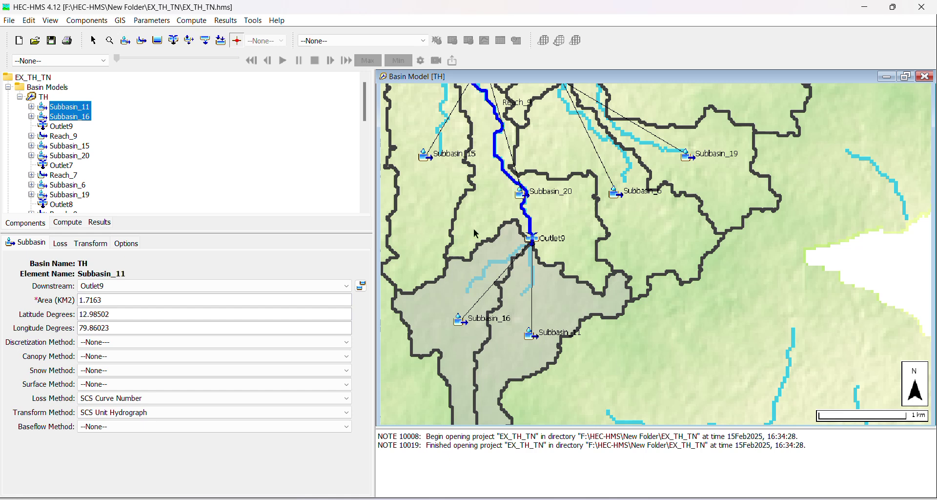
{"action": "left_click", "coordinate": [490, 220], "text": "ctrl"}
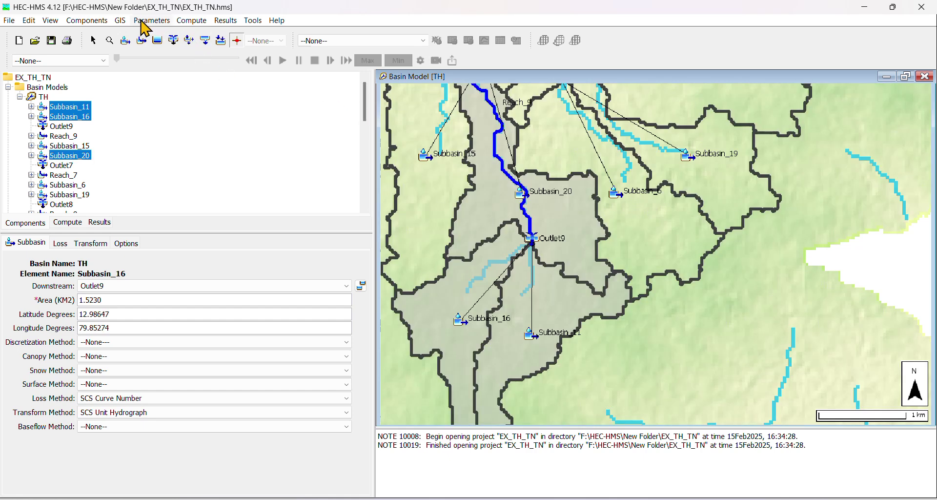
{"action": "left_click", "coordinate": [121, 20]}
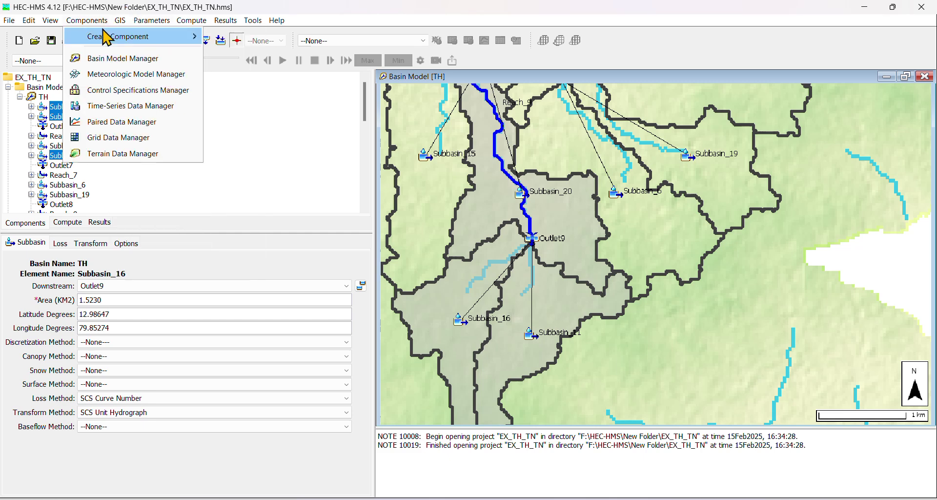
{"action": "left_click", "coordinate": [183, 179]}
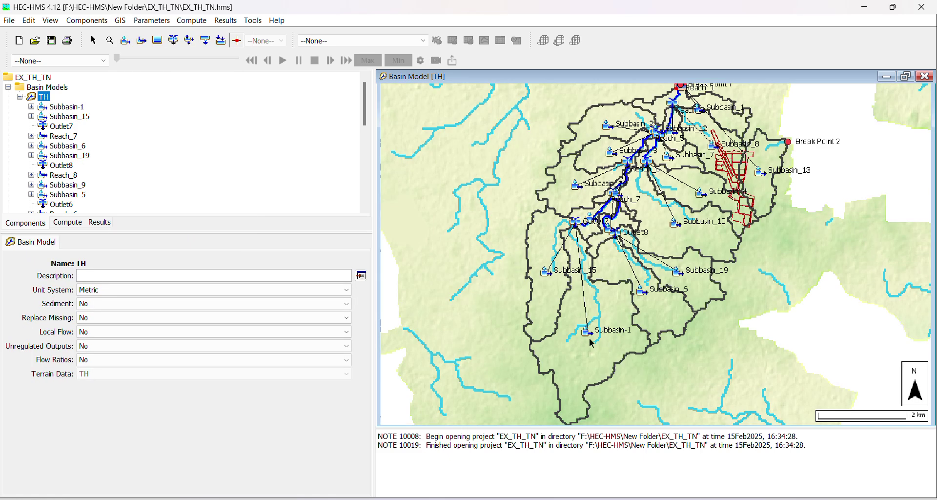
Change the discretization method of all subbasins in the TH basin model to Structured.
{"action": "scroll", "coordinate": [596, 333], "scroll_direction": "up", "scroll_amount": 1}
{"action": "scroll", "coordinate": [605, 293], "scroll_direction": "up", "scroll_amount": 1}
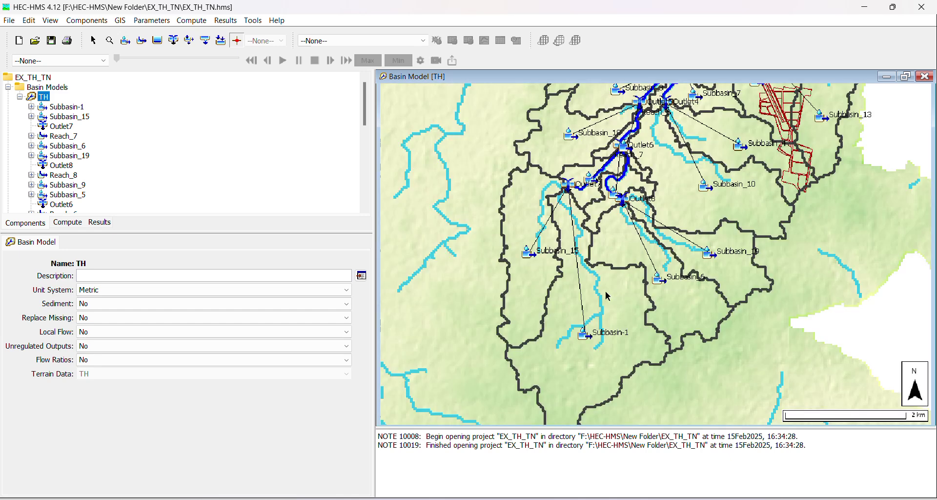
{"action": "scroll", "coordinate": [608, 296], "scroll_direction": "down", "scroll_amount": 1}
{"action": "scroll", "coordinate": [732, 249], "scroll_direction": "down", "scroll_amount": 1}
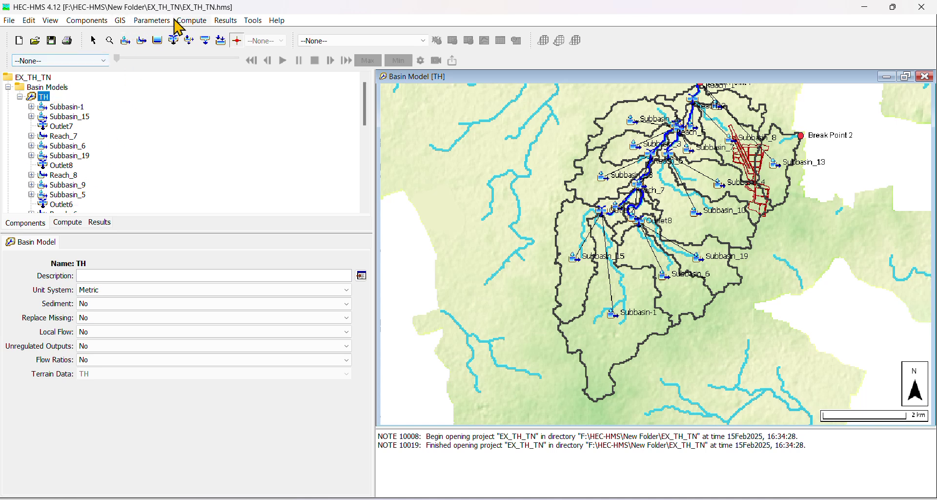
{"action": "left_click", "coordinate": [153, 21]}
{"action": "mouse_move", "coordinate": [175, 49]}
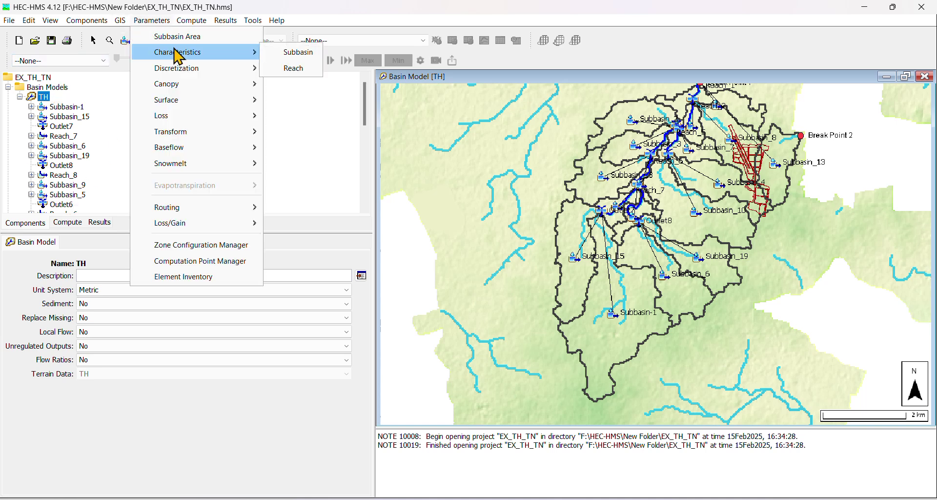
{"action": "mouse_move", "coordinate": [205, 67]}
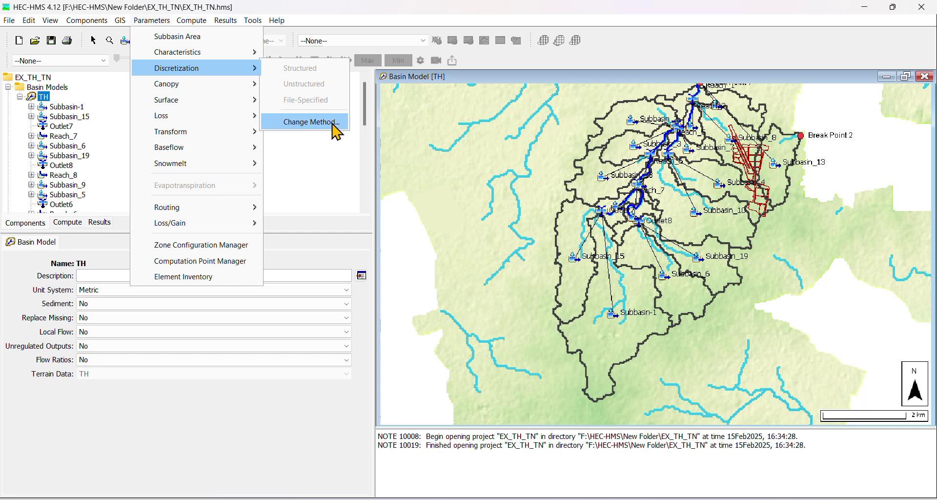
{"action": "left_click", "coordinate": [334, 122]}
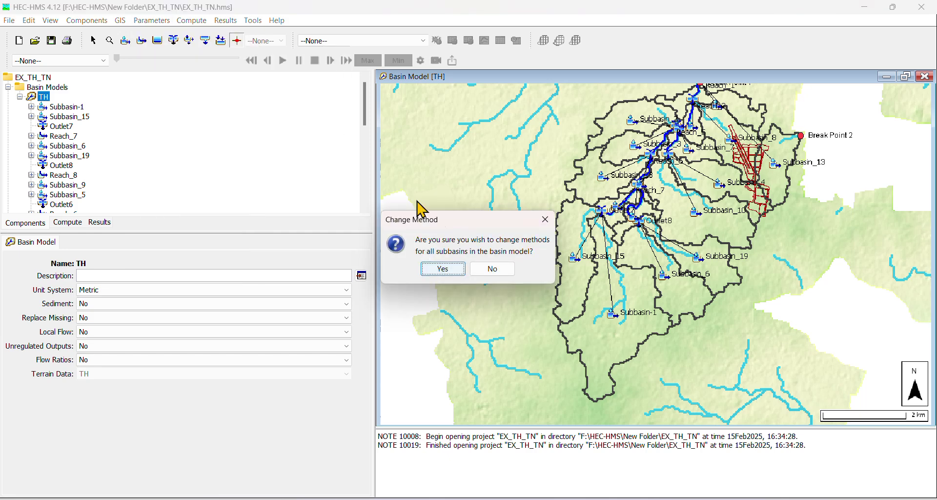
{"action": "left_click", "coordinate": [447, 271]}
{"action": "left_click", "coordinate": [507, 247]}
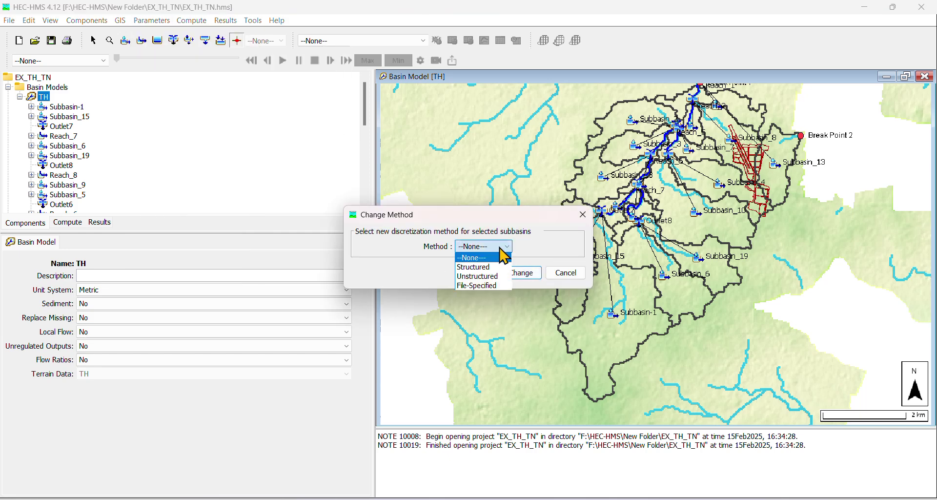
{"action": "left_click", "coordinate": [482, 268]}
{"action": "left_click", "coordinate": [521, 273]}
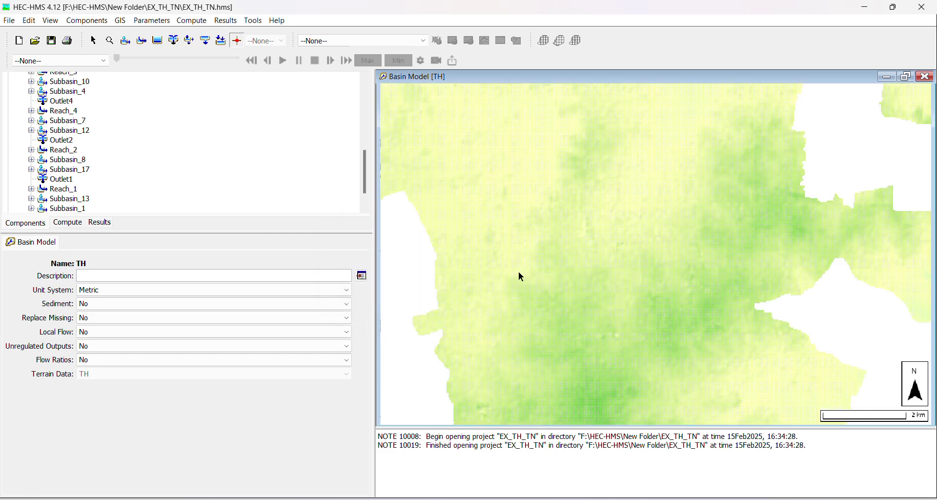
Set the projection of Subbasin-1 to UTM 44 N in the Structured discretization parameters.
{"action": "left_click", "coordinate": [156, 21]}
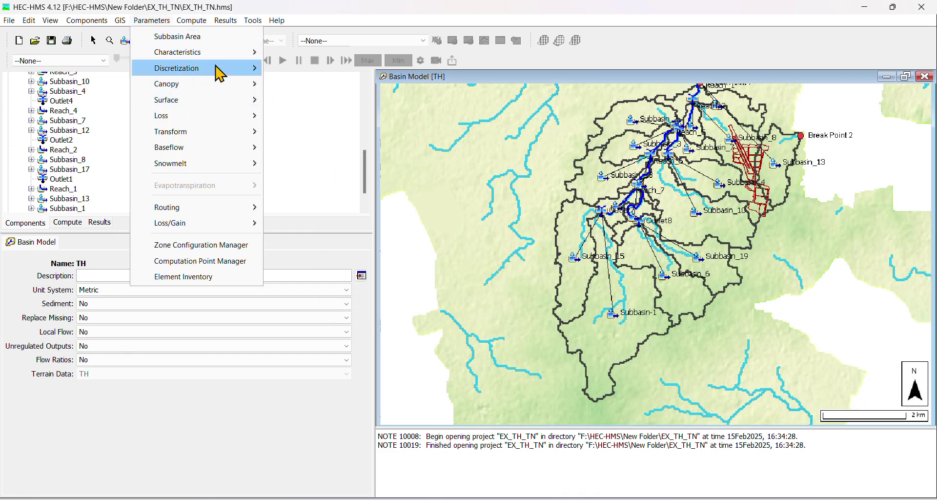
{"action": "mouse_move", "coordinate": [235, 71]}
{"action": "left_click", "coordinate": [299, 68]}
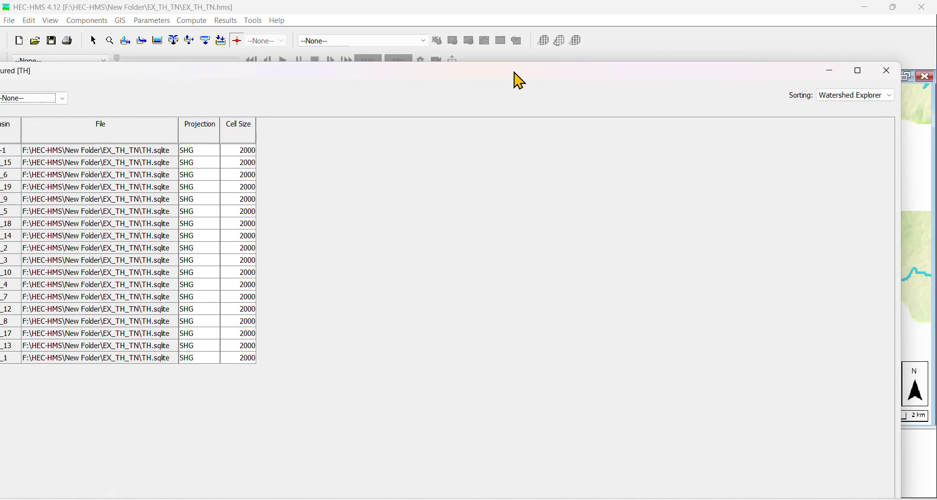
{"action": "left_click", "coordinate": [856, 70]}
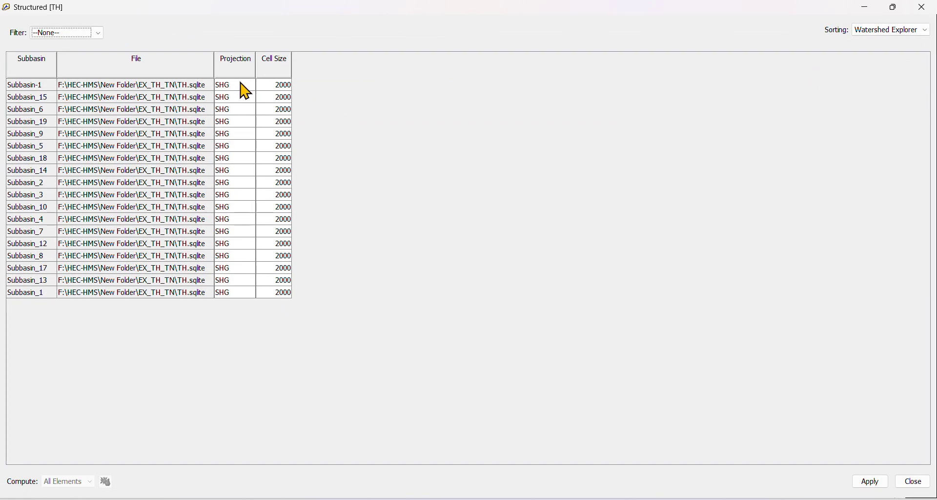
{"action": "left_click", "coordinate": [246, 91]}
{"action": "left_click", "coordinate": [250, 87]}
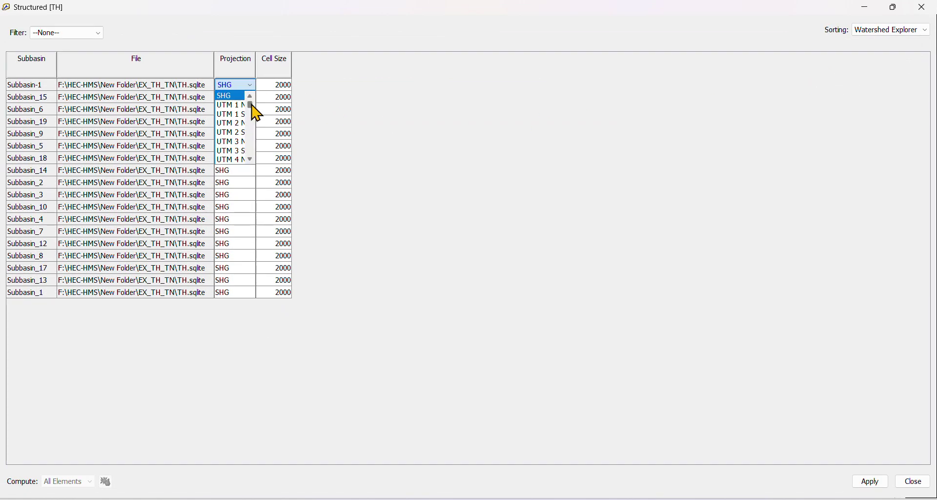
{"action": "left_click_drag", "start_coordinate": [251, 105], "coordinate": [255, 142]}
{"action": "scroll", "coordinate": [241, 134], "scroll_direction": "down", "scroll_amount": 1}
{"action": "scroll", "coordinate": [238, 107], "scroll_direction": "up", "scroll_amount": 2}
{"action": "left_click", "coordinate": [238, 97]}
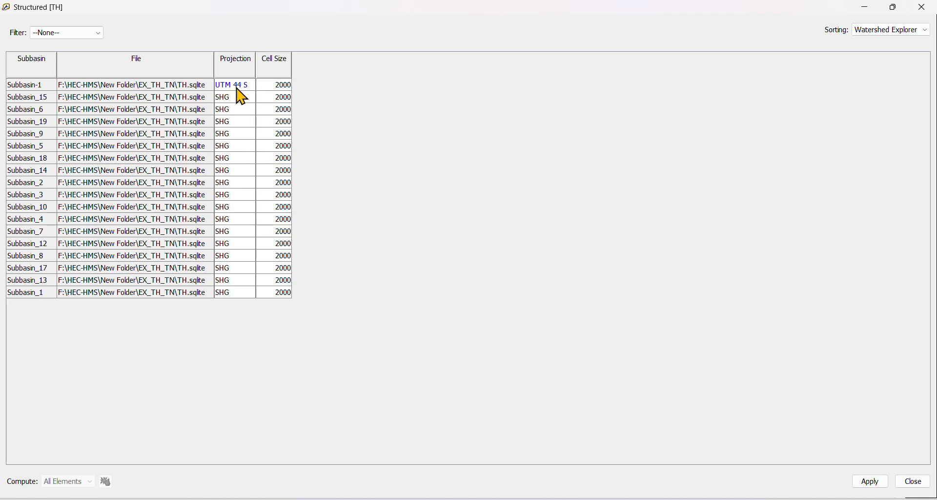
{"action": "mouse_move", "coordinate": [240, 90]}
{"action": "left_mouse_down"}
{"action": "mouse_move", "coordinate": [250, 148]}
{"action": "mouse_move", "coordinate": [251, 93]}
{"action": "left_mouse_up"}
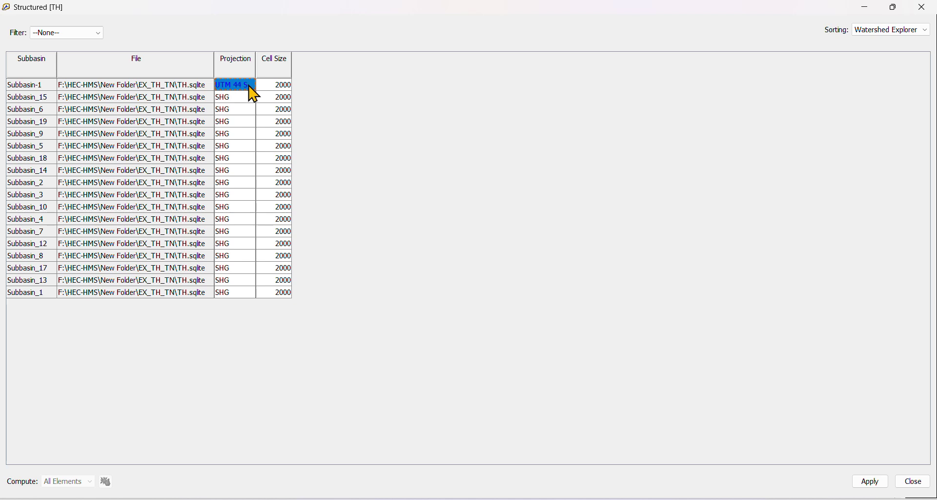
{"action": "left_click", "coordinate": [253, 93]}
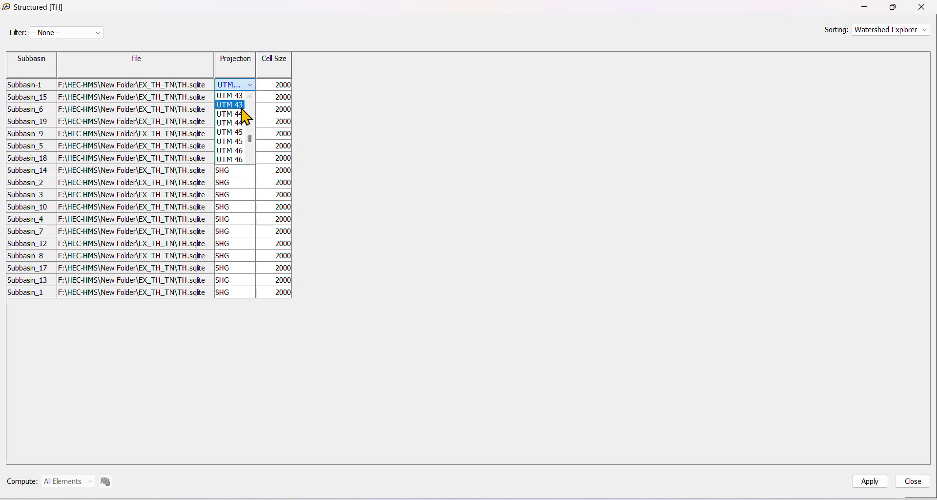
{"action": "left_click", "coordinate": [243, 117]}
Fill the UTM 44 N projection down to every subbasin by repeating the first value, and apply the discretization settings.
{"action": "left_click_drag", "start_coordinate": [235, 85], "coordinate": [242, 292]}
{"action": "right_click", "coordinate": [238, 299]}
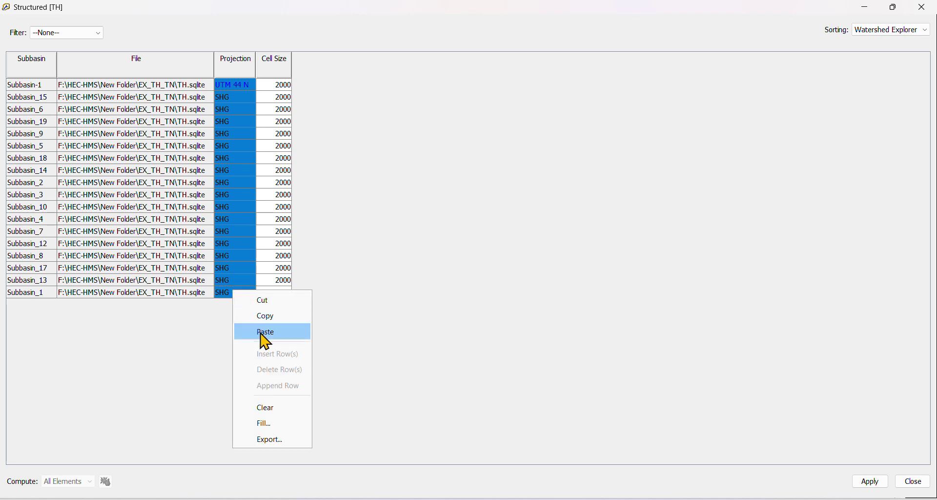
{"action": "left_click", "coordinate": [273, 424]}
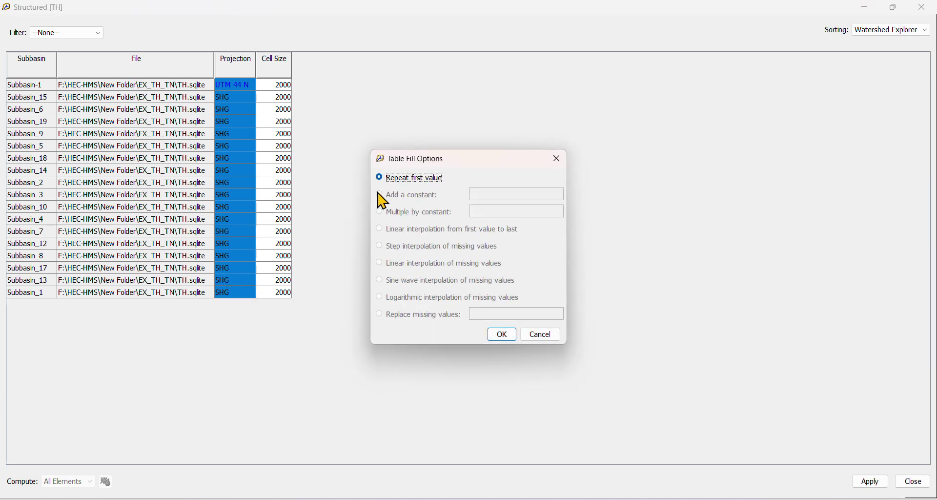
{"action": "left_click", "coordinate": [502, 336]}
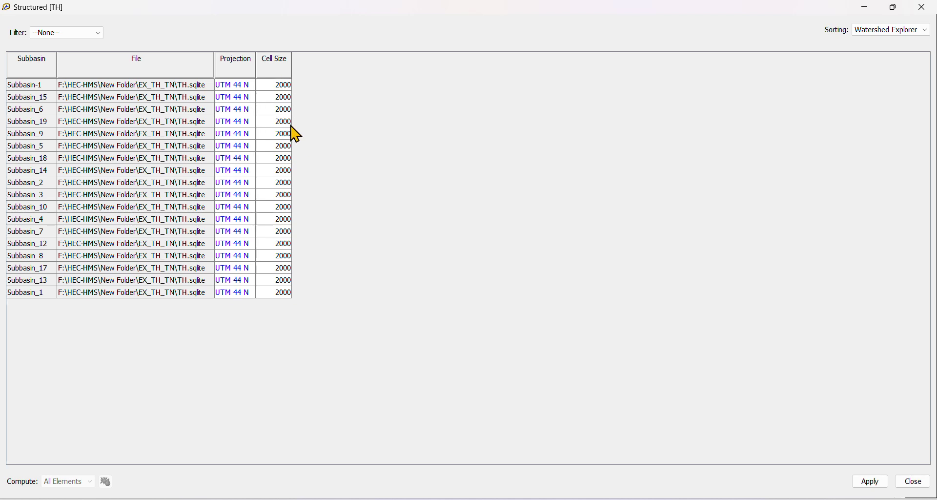
{"action": "left_click", "coordinate": [281, 86]}
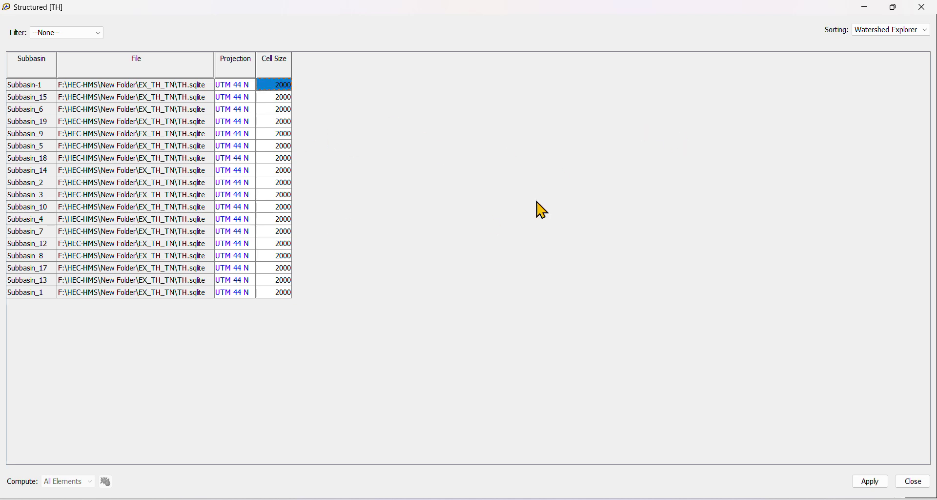
{"action": "left_click", "coordinate": [872, 484]}
{"action": "left_click", "coordinate": [915, 483]}
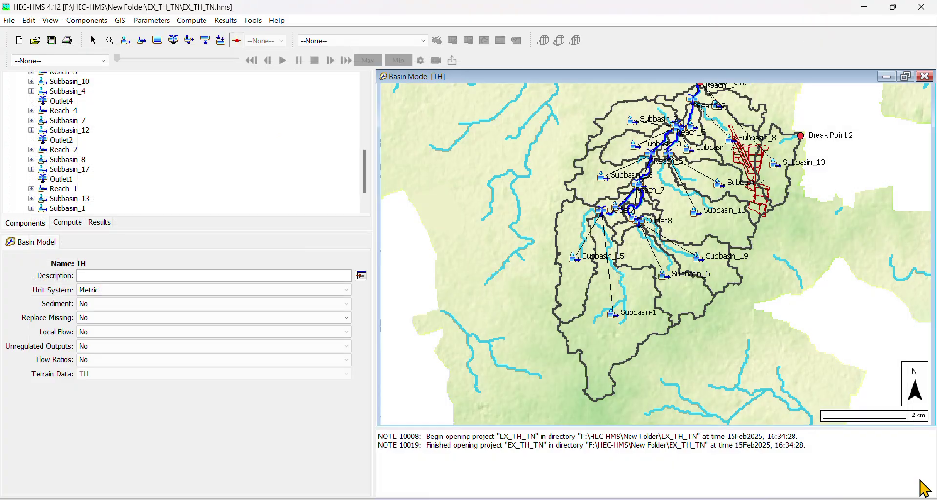
Change the canopy method of all subbasins to Simple Canopy.
{"action": "left_click", "coordinate": [152, 20]}
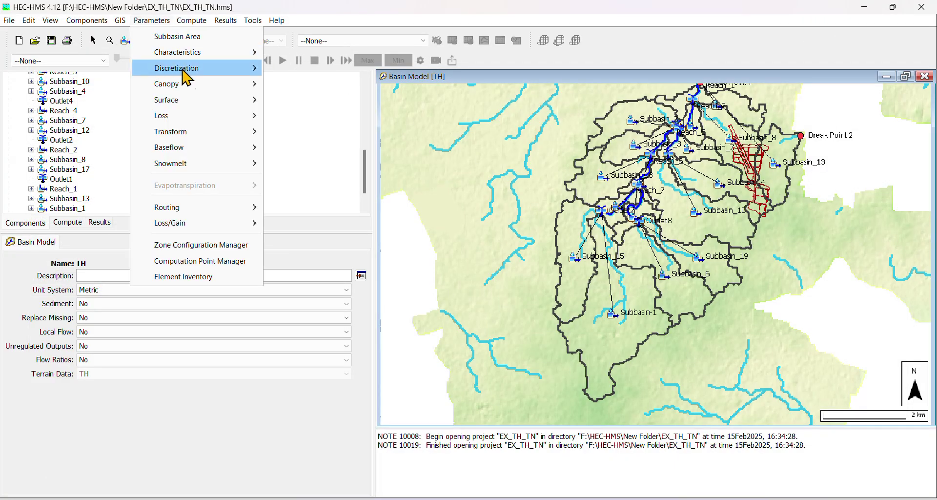
{"action": "mouse_move", "coordinate": [217, 77]}
{"action": "mouse_move", "coordinate": [249, 84]}
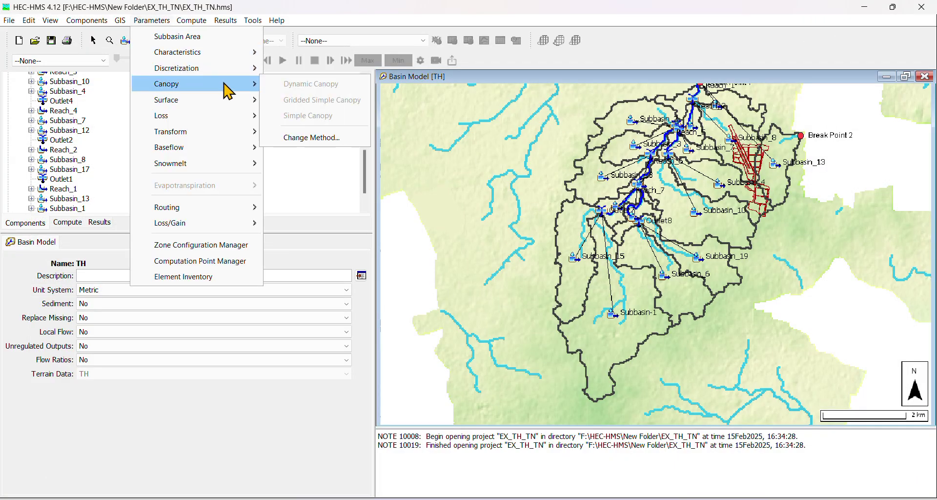
{"action": "left_click", "coordinate": [337, 139]}
{"action": "left_click", "coordinate": [441, 270]}
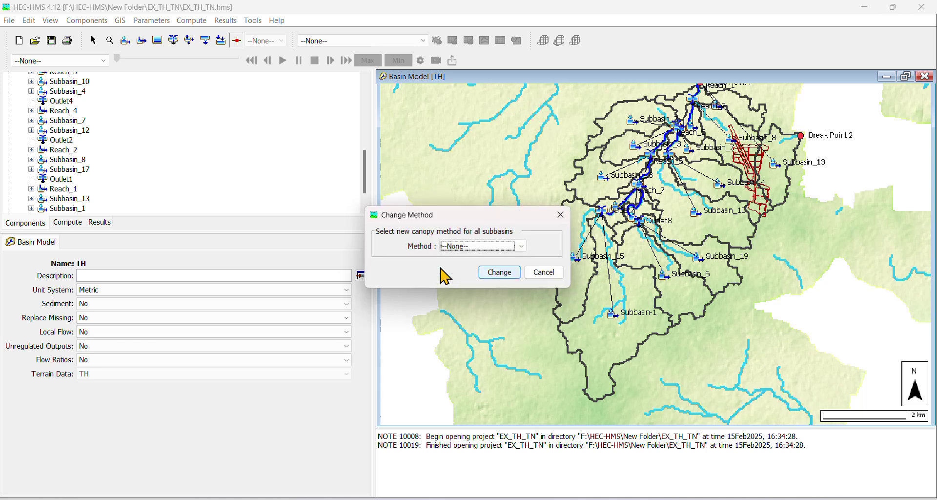
{"action": "left_click", "coordinate": [520, 248]}
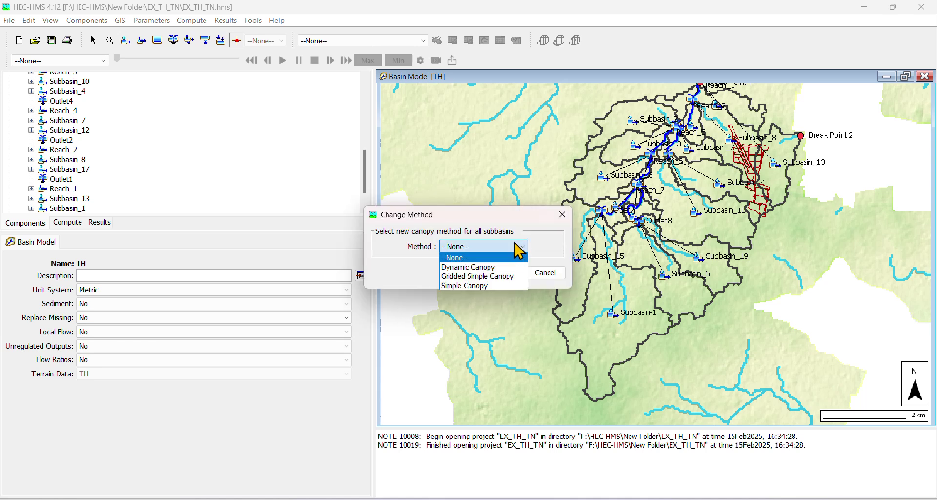
{"action": "left_click", "coordinate": [481, 286]}
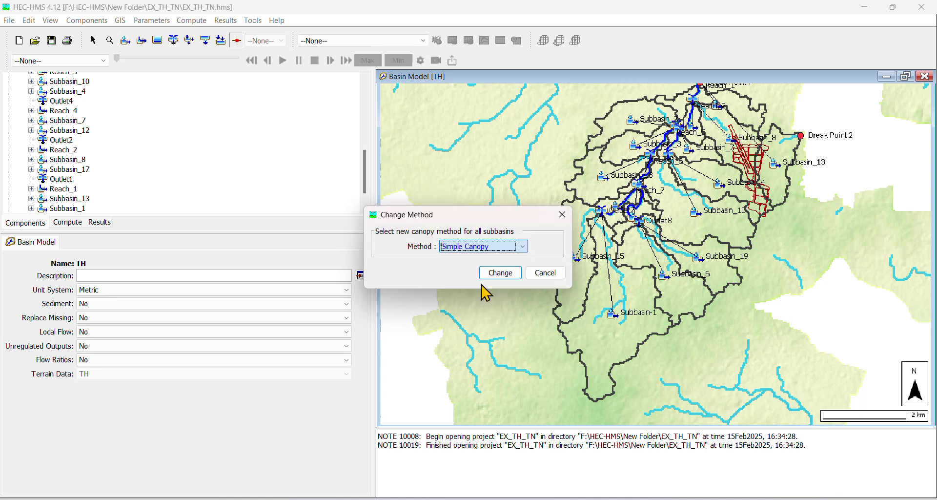
{"action": "left_click", "coordinate": [506, 275]}
Set the initial storage method to Depth for every subbasin in the Simple Canopy parameters.
{"action": "left_click", "coordinate": [152, 21]}
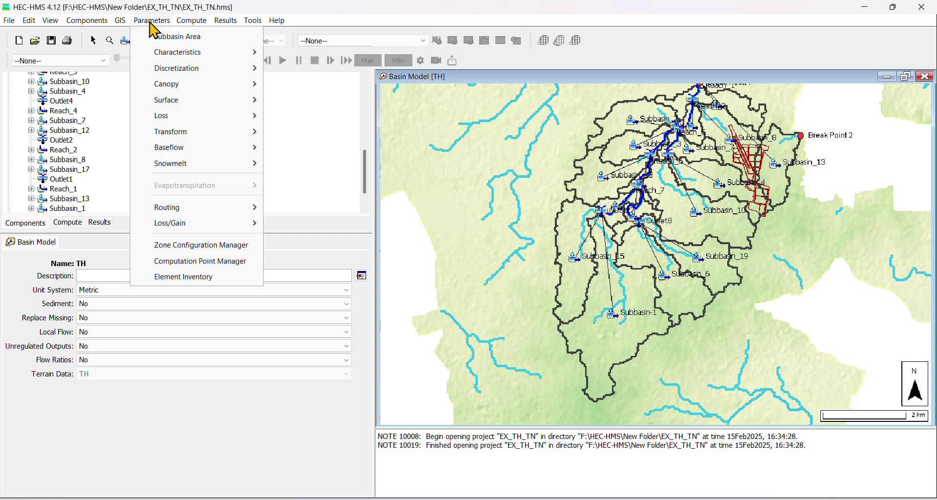
{"action": "mouse_move", "coordinate": [195, 84]}
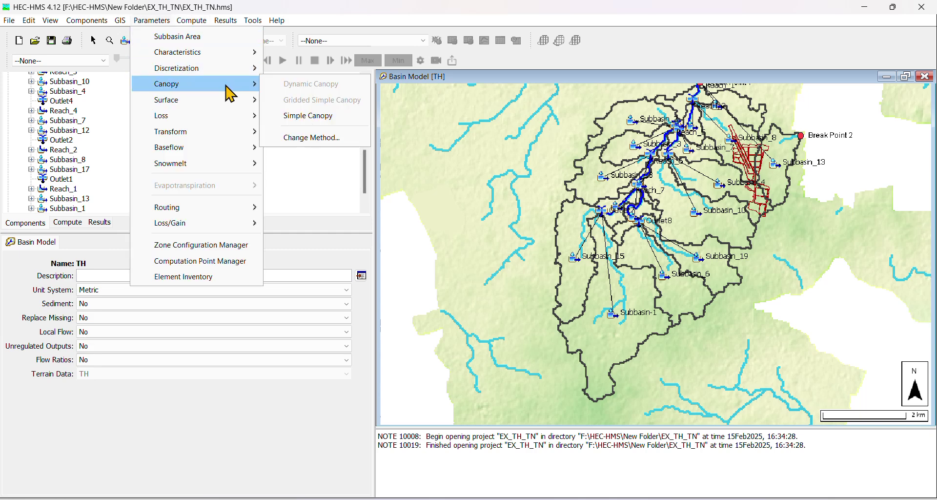
{"action": "left_click", "coordinate": [309, 116]}
{"action": "left_click_drag", "start_coordinate": [843, 94], "coordinate": [634, 86]}
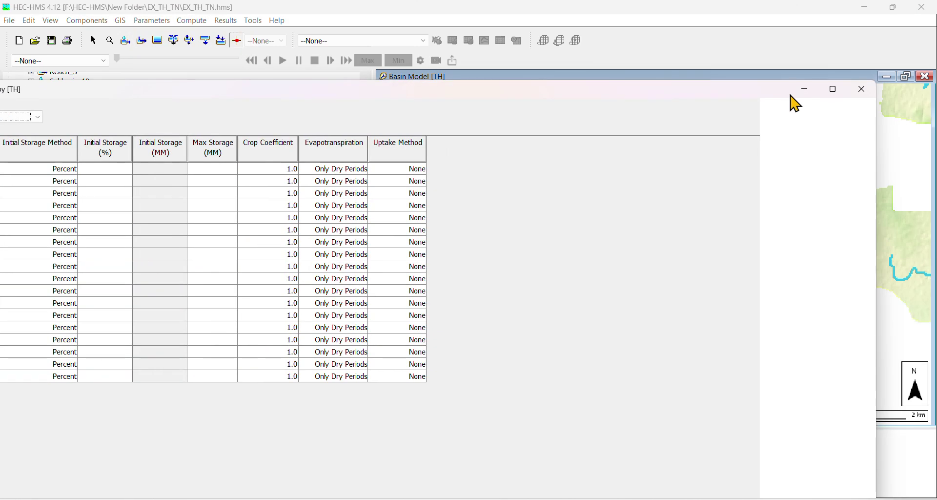
{"action": "left_click", "coordinate": [817, 86]}
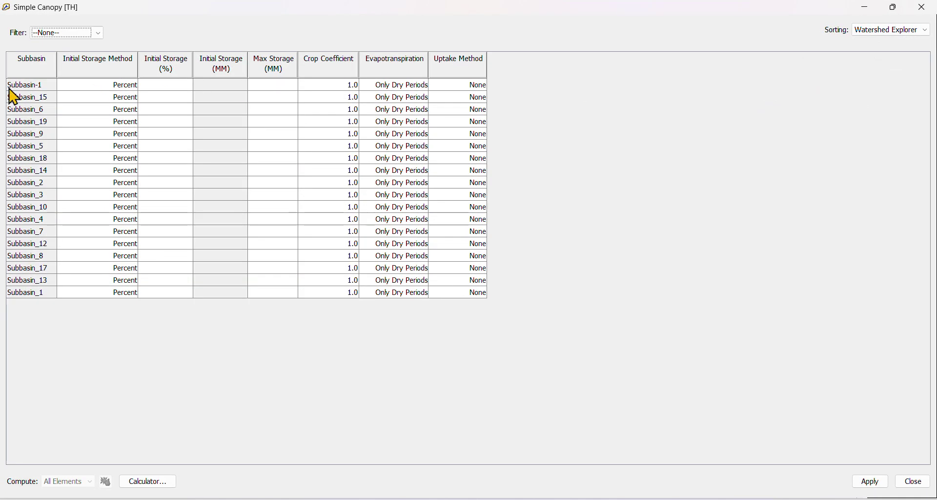
{"action": "left_click", "coordinate": [114, 88]}
{"action": "left_click", "coordinate": [115, 88]}
{"action": "left_click", "coordinate": [93, 106]}
{"action": "left_click_drag", "start_coordinate": [105, 92], "coordinate": [113, 300]}
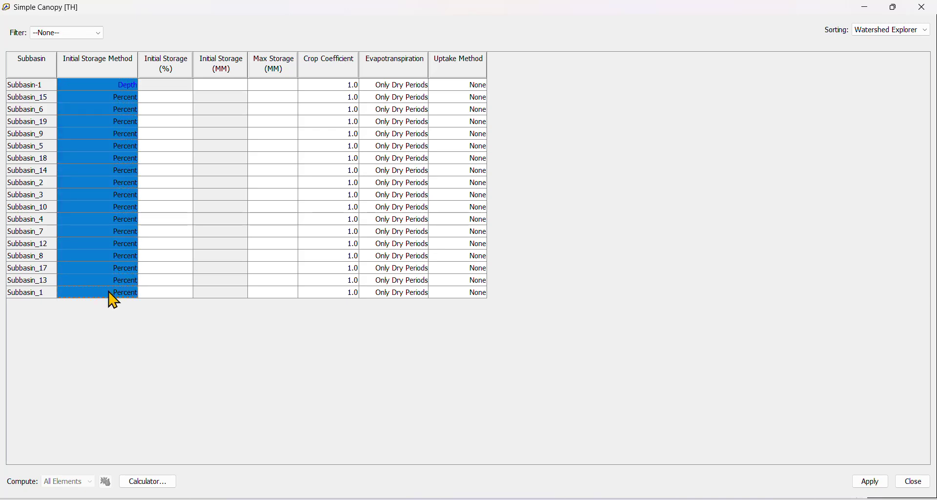
{"action": "right_click", "coordinate": [113, 299]}
{"action": "left_click", "coordinate": [153, 424]}
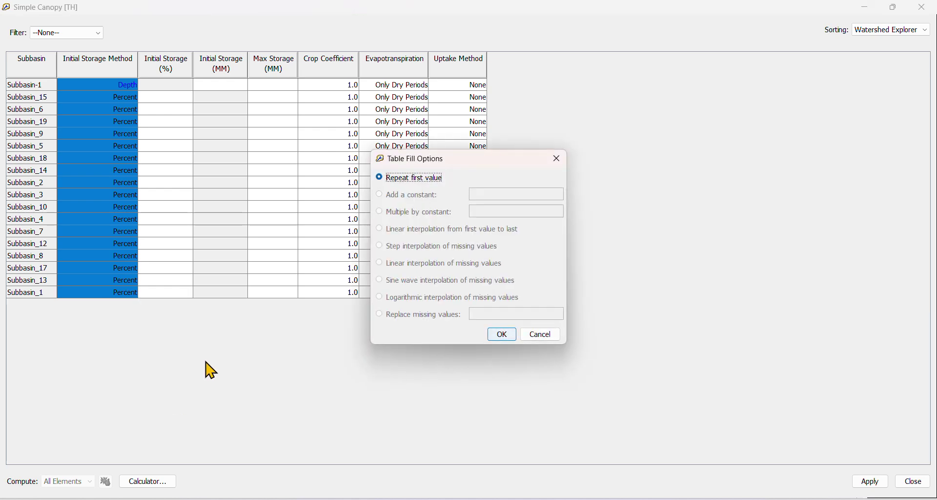
{"action": "left_click", "coordinate": [504, 335]}
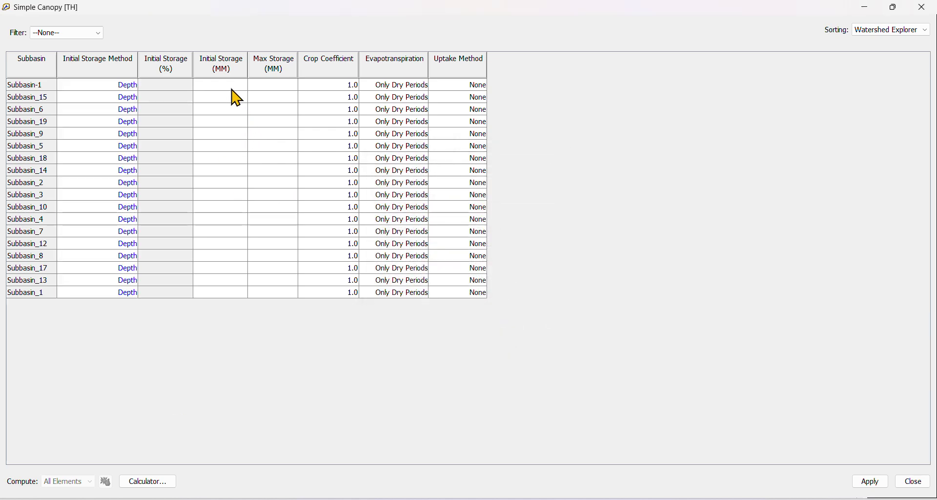
Give Subbasin-1 a maximum canopy storage of 10 mm and an initial storage of 5 mm.
{"action": "left_click", "coordinate": [263, 86]}
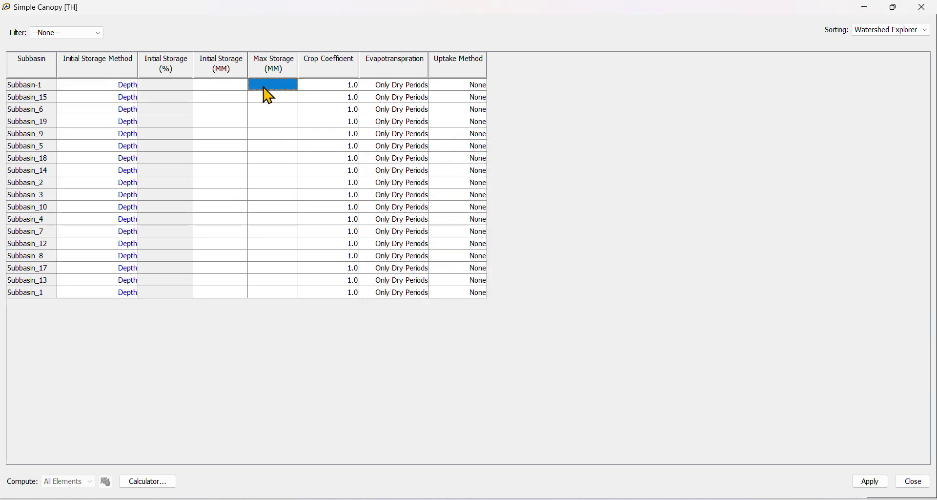
{"action": "type", "text": "10"}
{"action": "left_click", "coordinate": [277, 101]}
{"action": "left_click", "coordinate": [240, 87]}
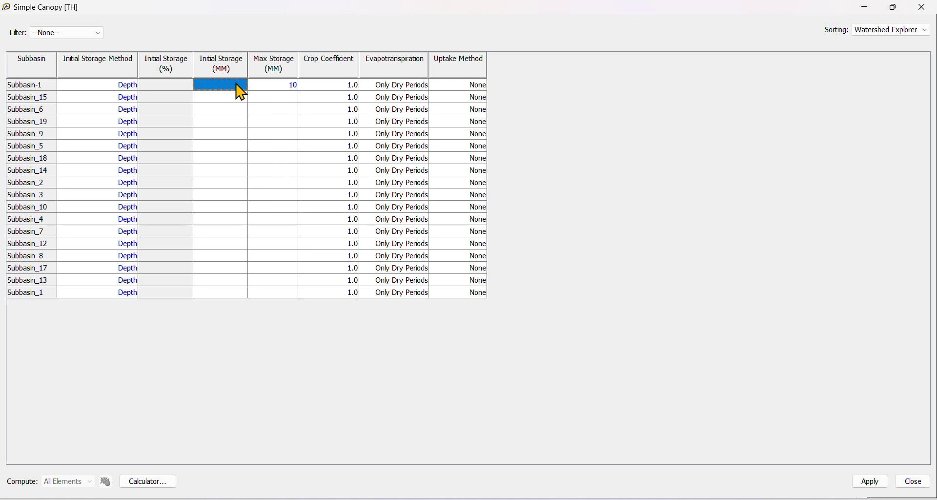
{"action": "type", "text": "5"}
{"action": "left_click", "coordinate": [262, 101]}
Fill the 5 mm initial storage and 10 mm maximum canopy storage down to every subbasin by repeating the first value.
{"action": "left_click_drag", "start_coordinate": [227, 88], "coordinate": [285, 314]}
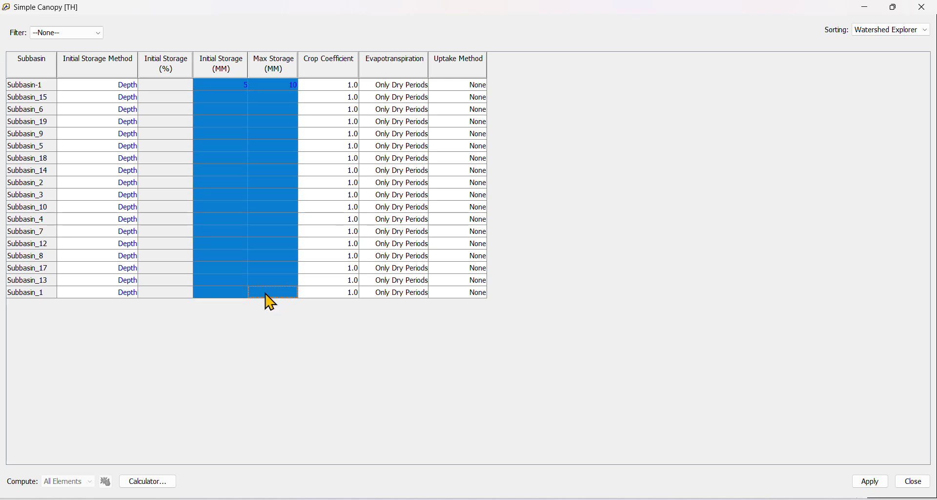
{"action": "right_click", "coordinate": [266, 293]}
{"action": "left_click", "coordinate": [298, 425]}
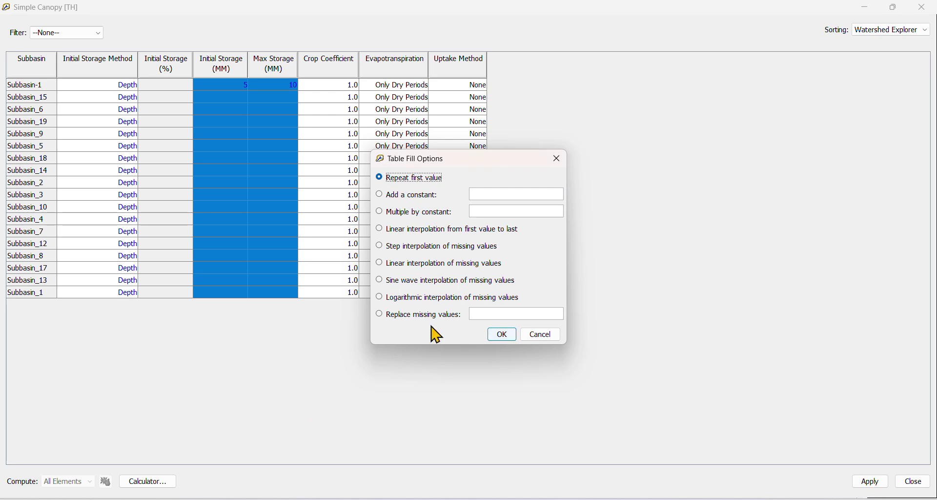
{"action": "left_click", "coordinate": [500, 332]}
Set canopy evapotranspiration to Wet and Dry Periods for Subbasin-1 and fill it down to every subbasin.
{"action": "left_click", "coordinate": [400, 87]}
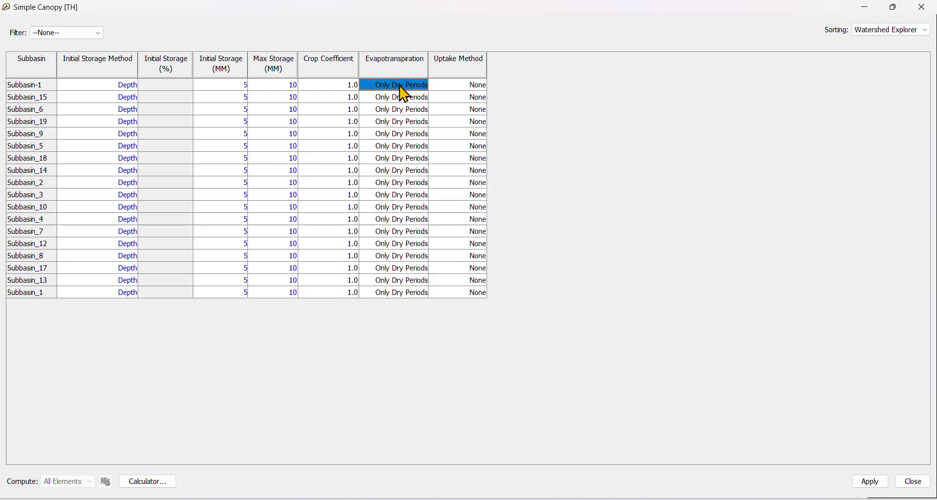
{"action": "left_click", "coordinate": [421, 85]}
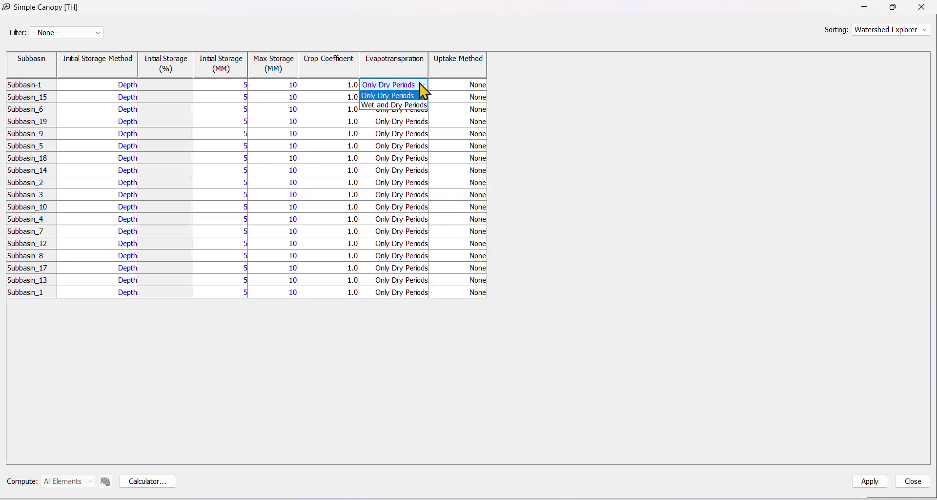
{"action": "left_click", "coordinate": [409, 105]}
{"action": "left_click_drag", "start_coordinate": [388, 87], "coordinate": [408, 303]}
{"action": "right_click", "coordinate": [405, 298]}
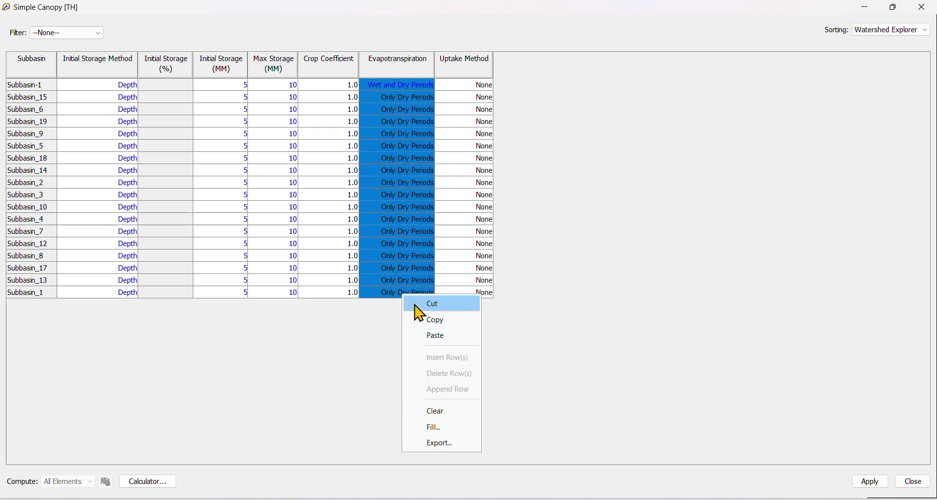
{"action": "left_click", "coordinate": [440, 427]}
{"action": "left_click", "coordinate": [502, 336]}
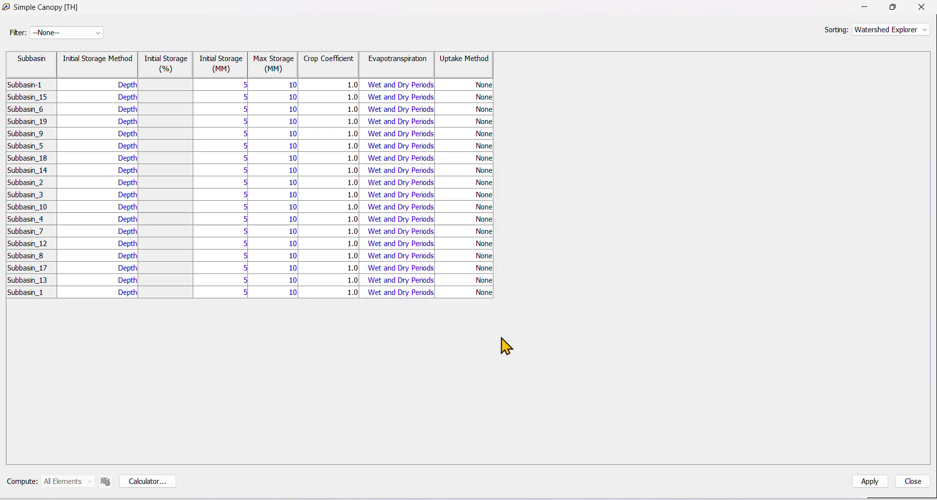
Set the canopy uptake method to Simple for every subbasin, then apply and close the Simple Canopy parameters.
{"action": "left_click", "coordinate": [478, 87]}
{"action": "left_click", "coordinate": [476, 85]}
{"action": "left_click", "coordinate": [466, 105]}
{"action": "left_click_drag", "start_coordinate": [464, 83], "coordinate": [487, 301]}
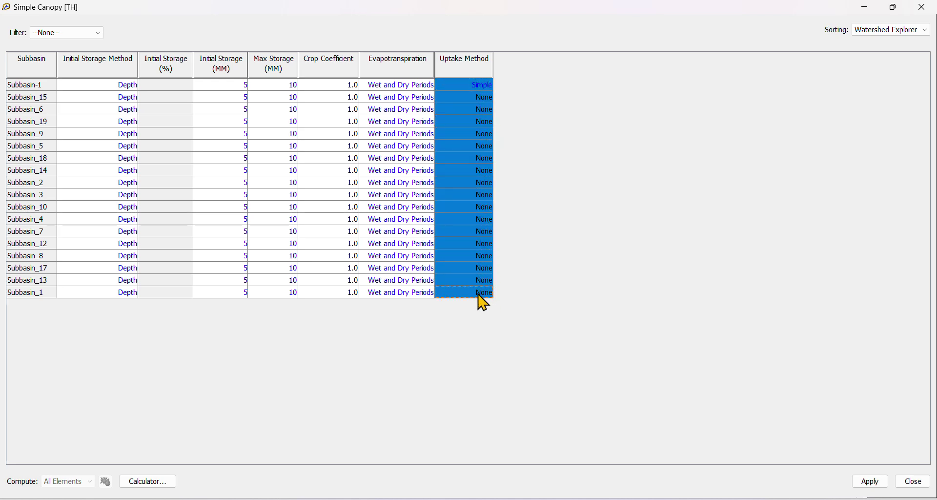
{"action": "right_click", "coordinate": [478, 294]}
{"action": "left_click", "coordinate": [521, 425]}
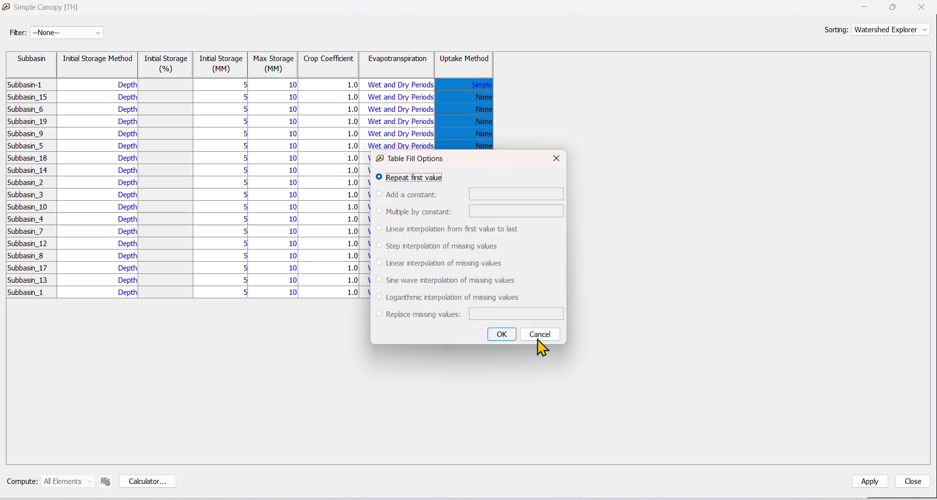
{"action": "left_click", "coordinate": [502, 336]}
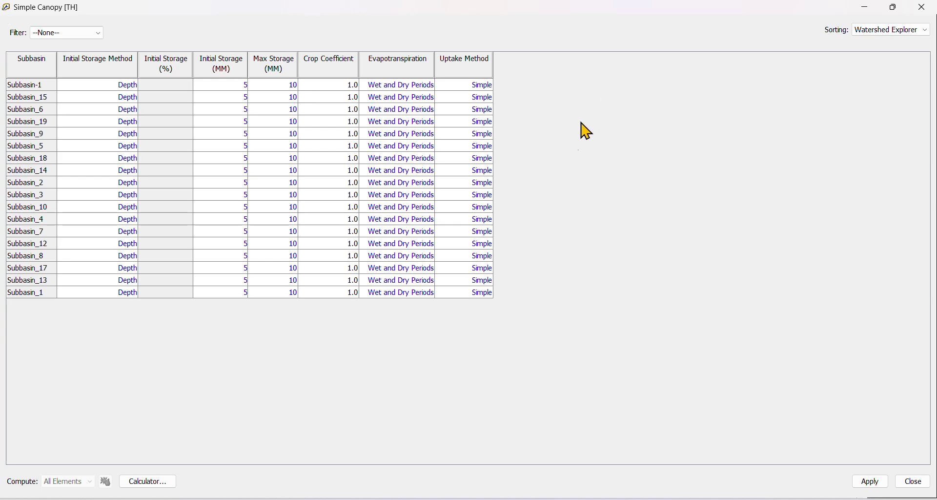
{"action": "left_click", "coordinate": [863, 483]}
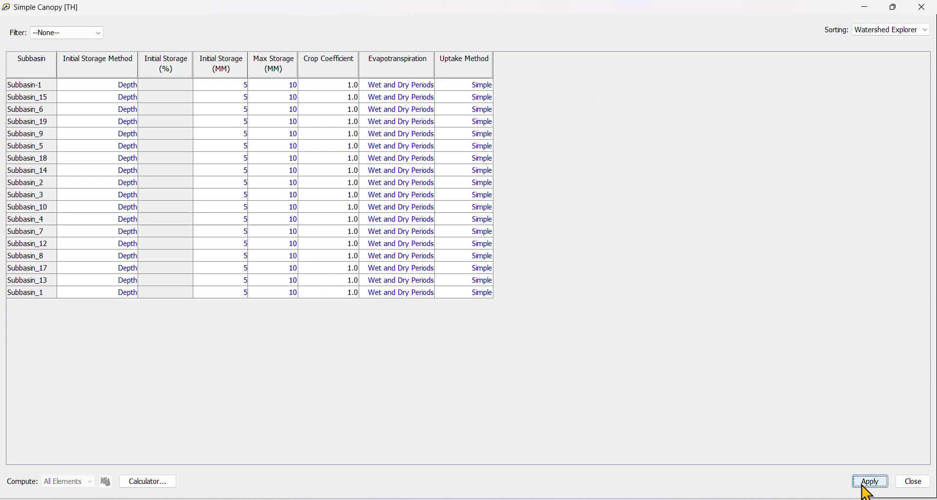
{"action": "left_click", "coordinate": [920, 483]}
Change the surface method of all subbasins in the basin model to Simple Surface.
{"action": "left_click", "coordinate": [140, 20]}
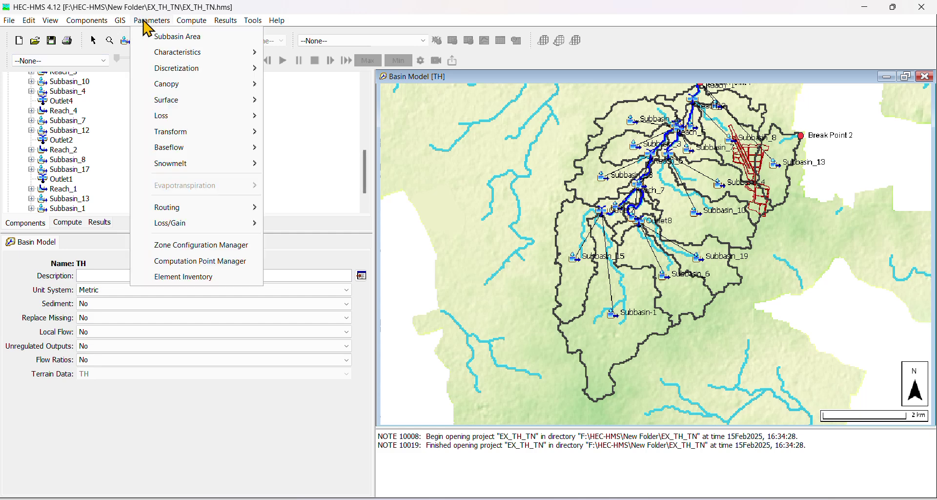
{"action": "mouse_move", "coordinate": [193, 106]}
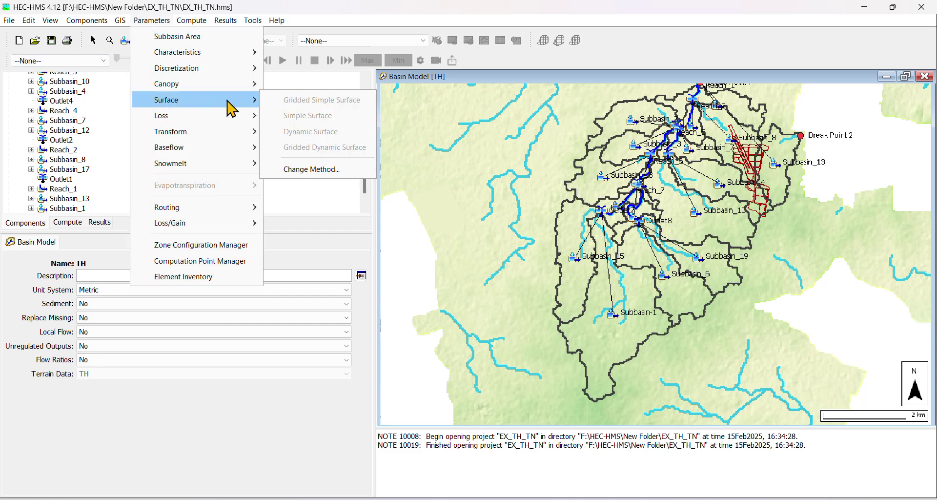
{"action": "left_click", "coordinate": [320, 169]}
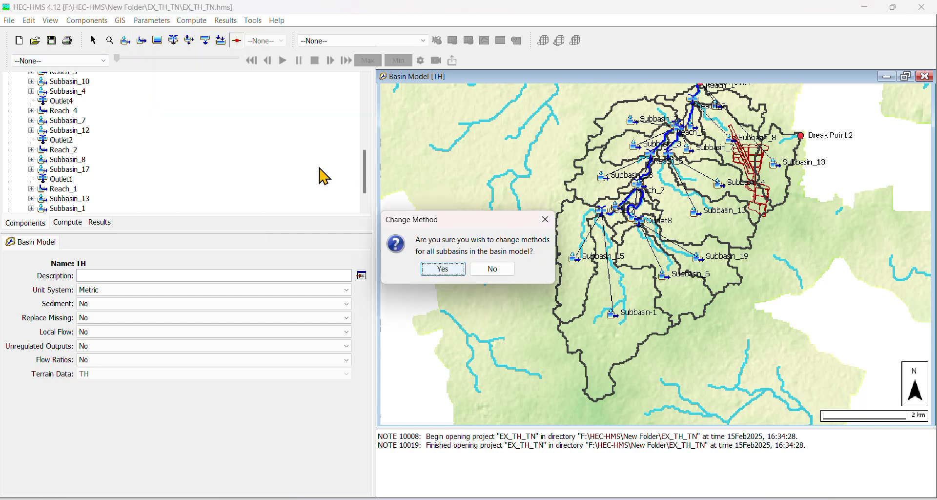
{"action": "left_click", "coordinate": [442, 269]}
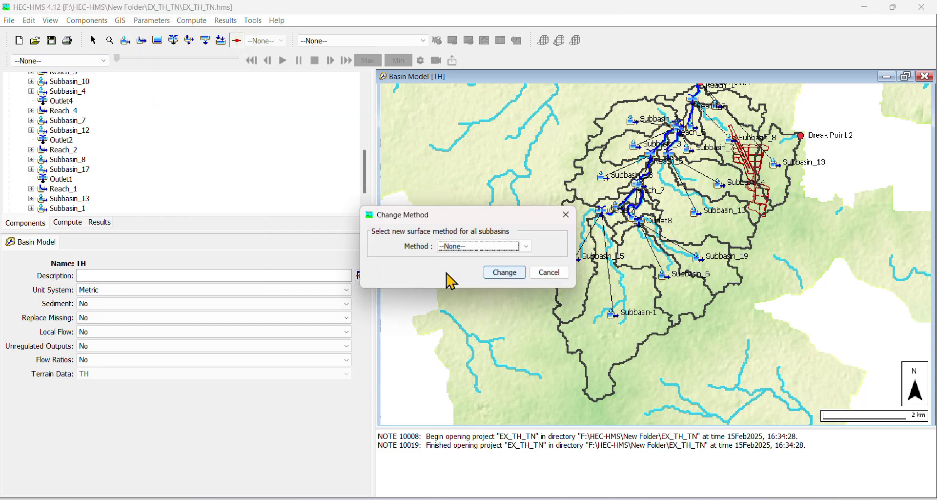
{"action": "left_click", "coordinate": [527, 246]}
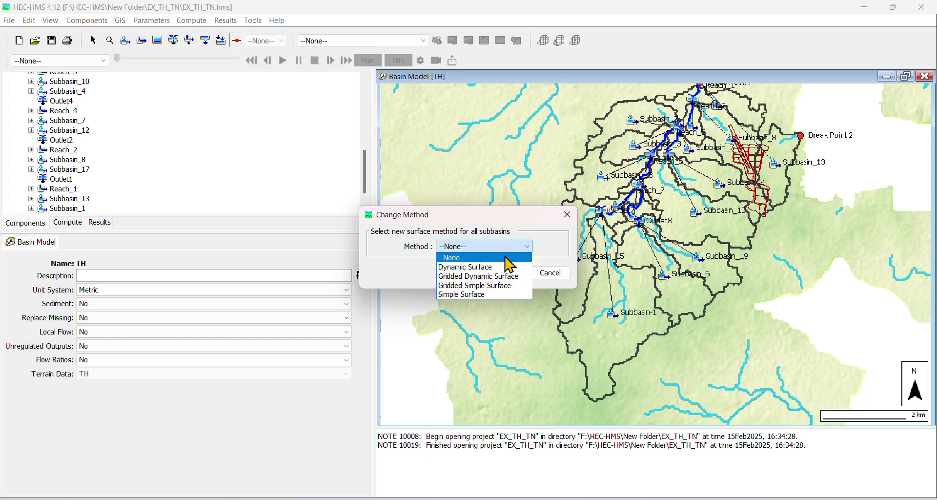
{"action": "left_click", "coordinate": [485, 295]}
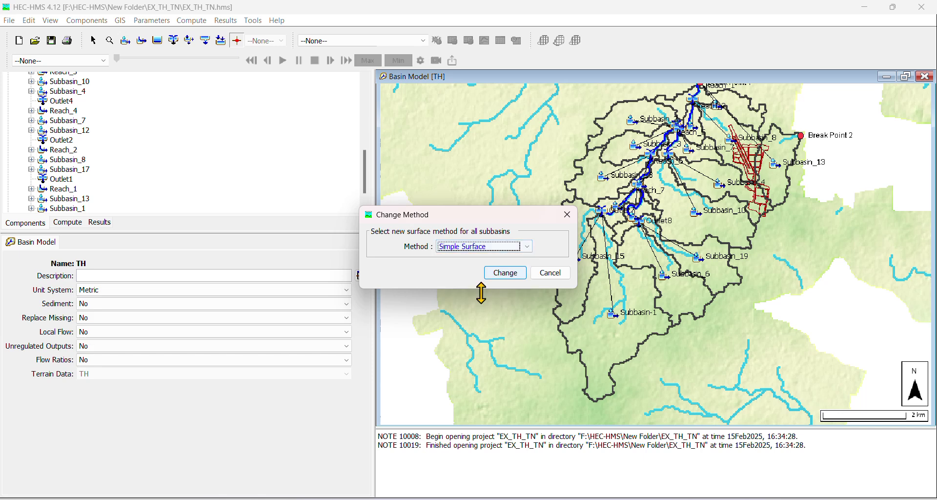
{"action": "left_click", "coordinate": [505, 272]}
Set the initial storage method to Depth for every subbasin in the Simple Surface parameters.
{"action": "left_click", "coordinate": [158, 21]}
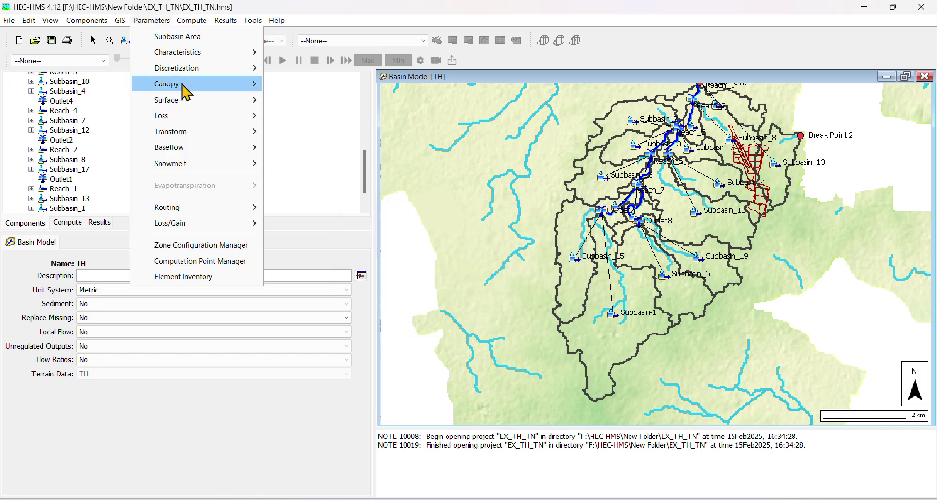
{"action": "mouse_move", "coordinate": [233, 106]}
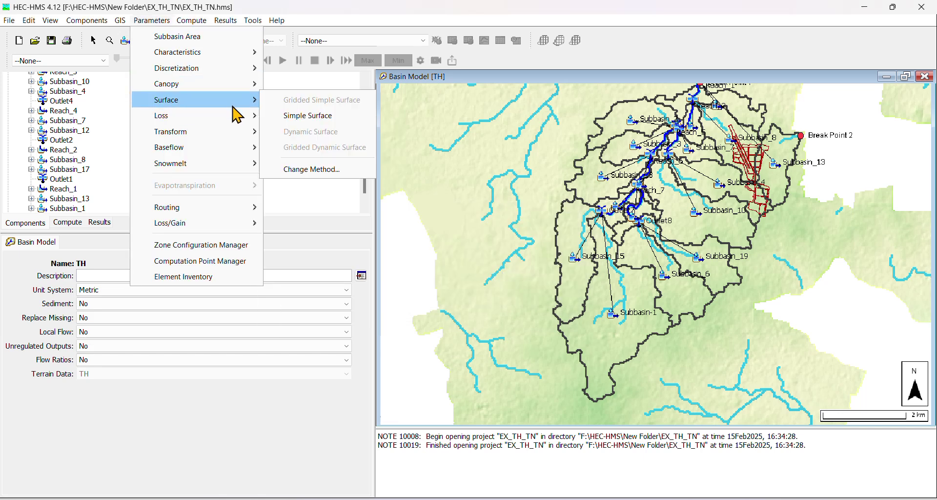
{"action": "left_click", "coordinate": [299, 116]}
{"action": "left_click_drag", "start_coordinate": [743, 104], "coordinate": [624, 91]}
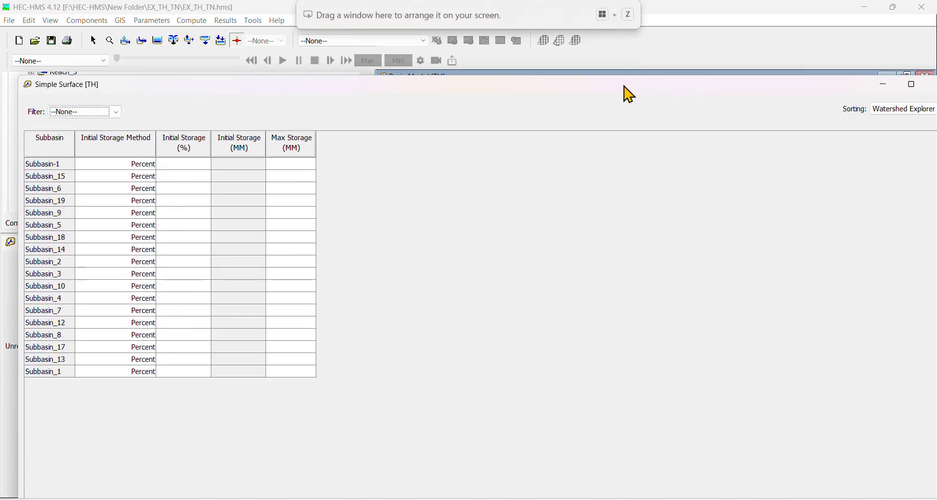
{"action": "left_click", "coordinate": [914, 87]}
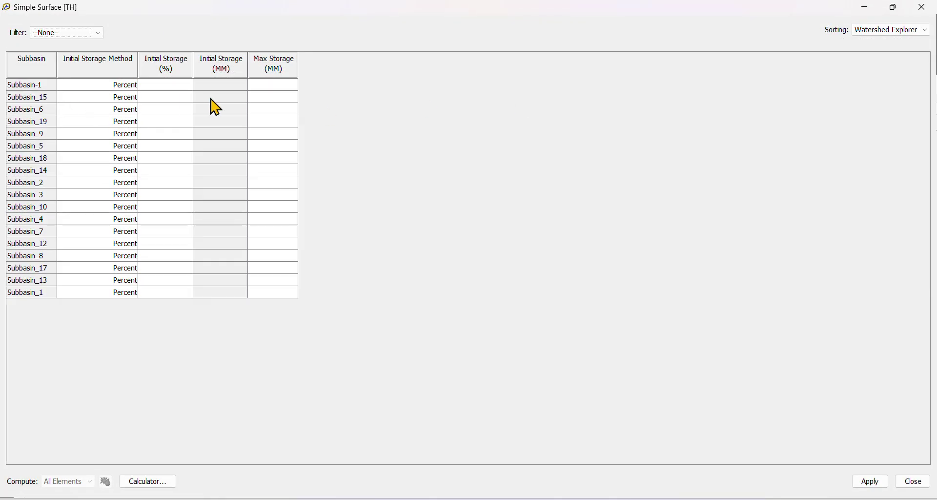
{"action": "left_click", "coordinate": [114, 85]}
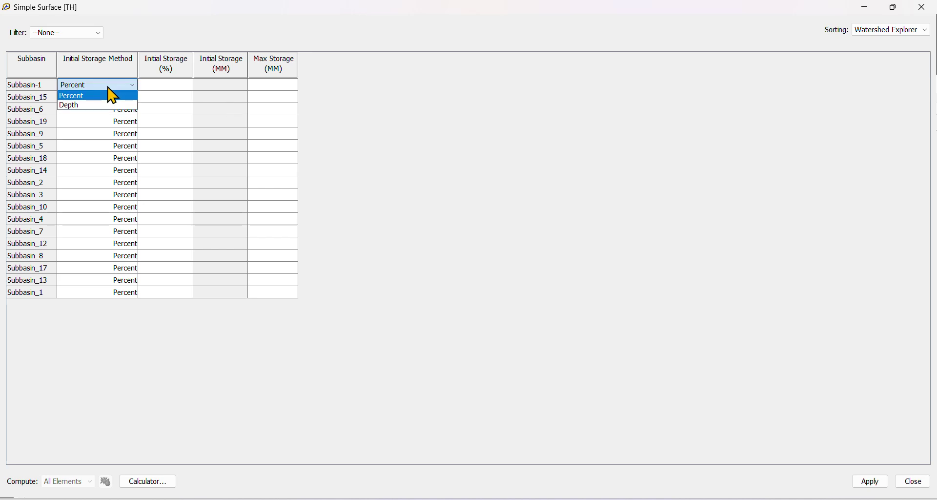
{"action": "left_click", "coordinate": [113, 105]}
{"action": "left_click_drag", "start_coordinate": [120, 88], "coordinate": [121, 297]}
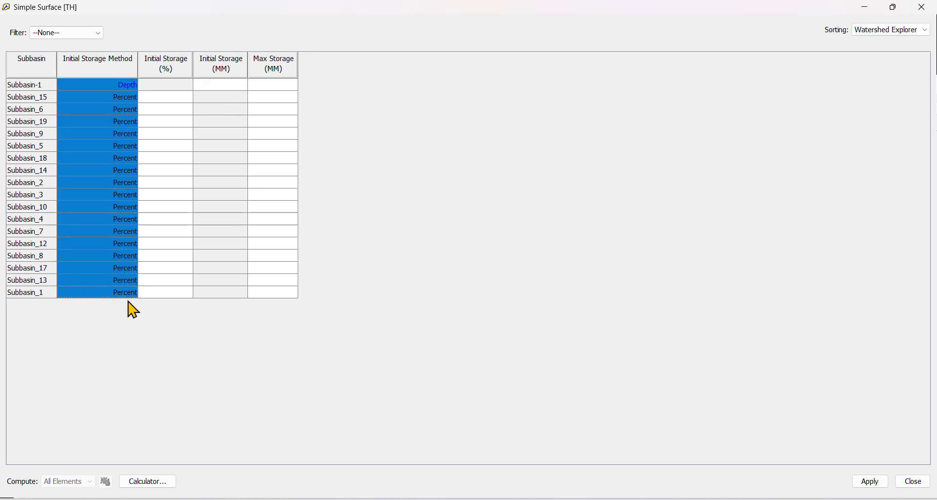
{"action": "right_click", "coordinate": [117, 293]}
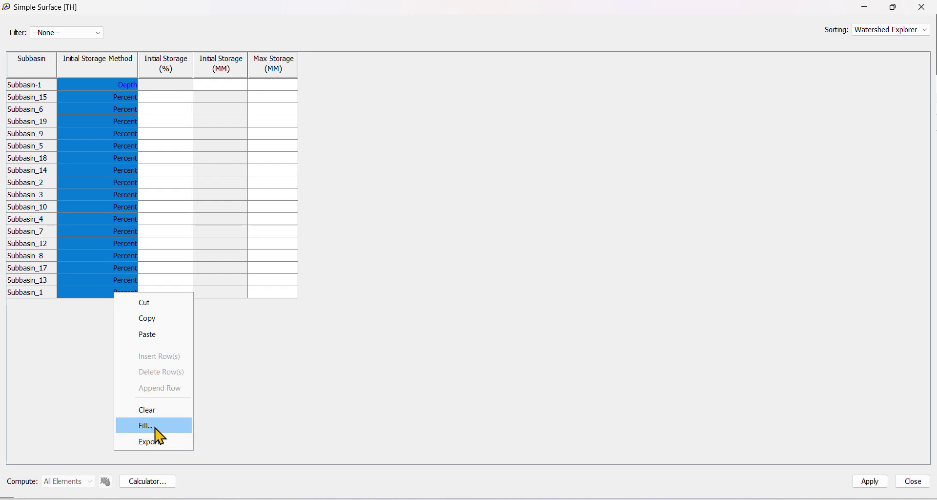
{"action": "left_click", "coordinate": [156, 427]}
{"action": "left_click", "coordinate": [502, 334]}
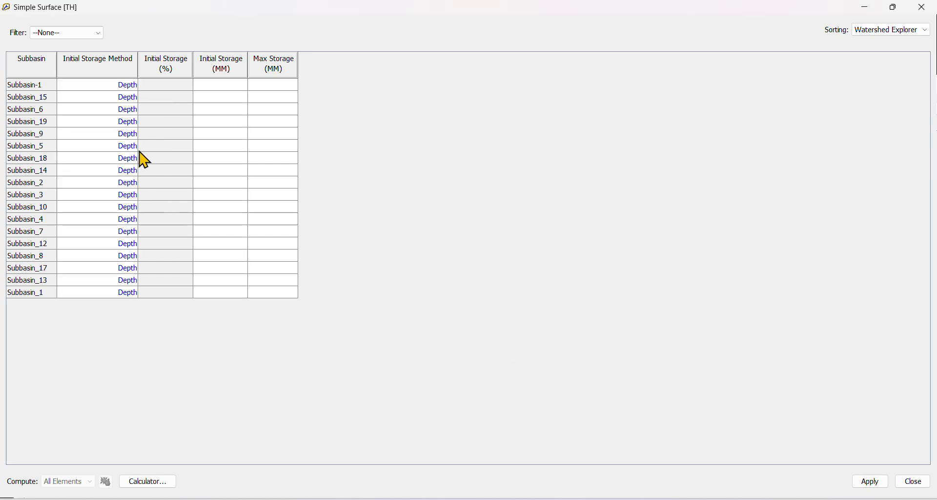
Give Subbasin-1 an initial surface storage of 5 mm and a maximum surface storage of 10 mm.
{"action": "left_click", "coordinate": [224, 85]}
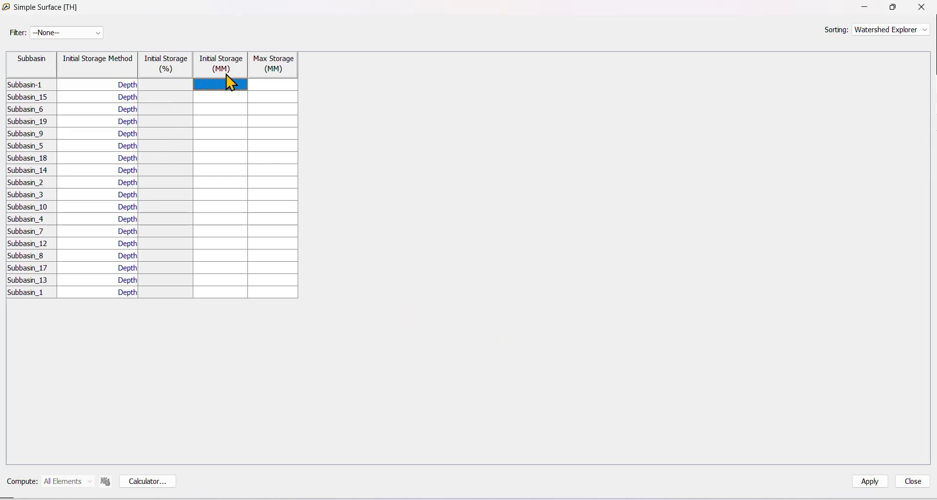
{"action": "type", "text": "5"}
{"action": "left_click", "coordinate": [273, 86]}
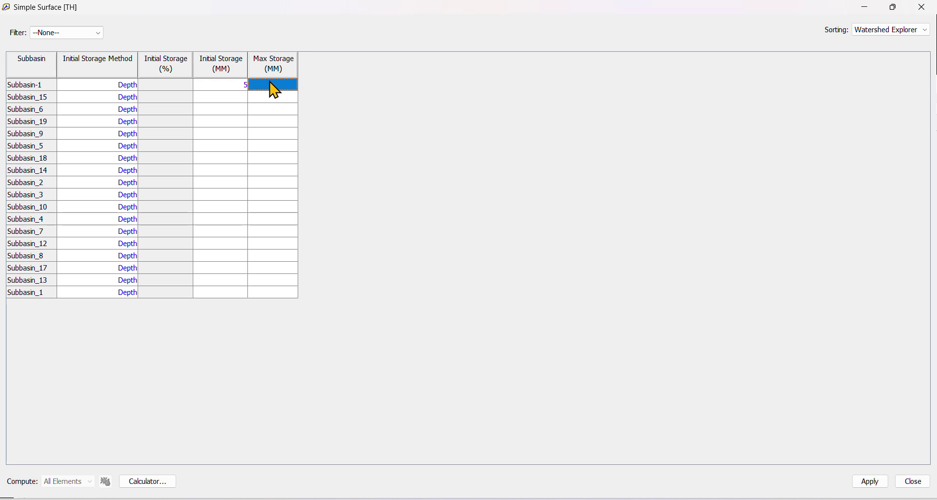
{"action": "left_click", "coordinate": [239, 84]}
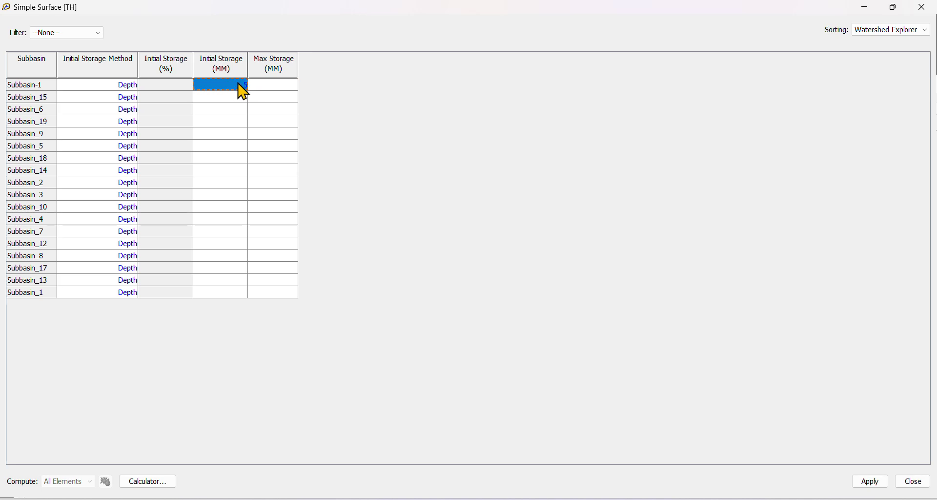
{"action": "left_click", "coordinate": [278, 84]}
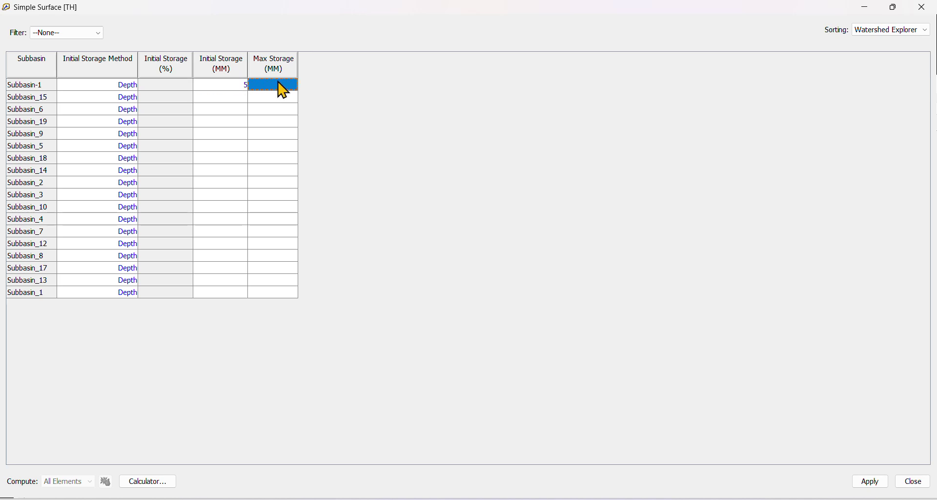
{"action": "type", "text": "10"}
Fill the 5 mm initial and 10 mm maximum surface storage down to every subbasin, then apply and close the surface parameters.
{"action": "left_click_drag", "start_coordinate": [227, 87], "coordinate": [268, 292]}
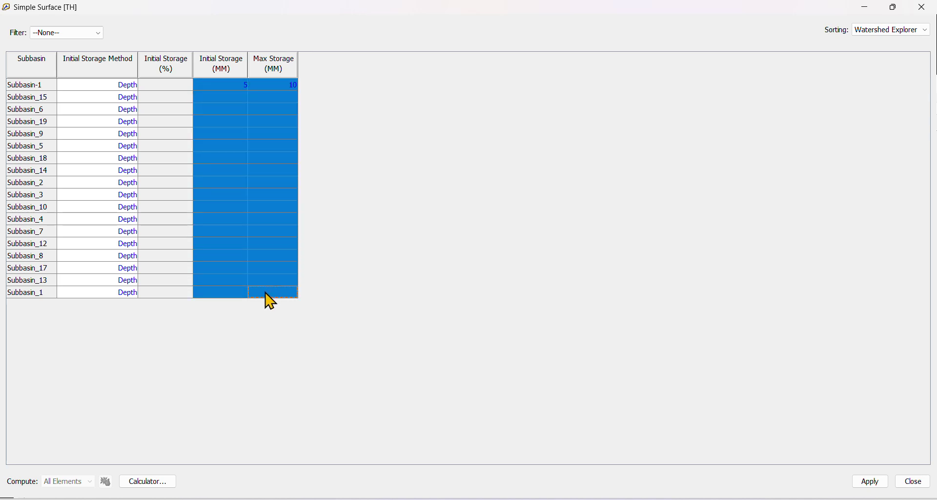
{"action": "right_click", "coordinate": [269, 300]}
{"action": "left_click", "coordinate": [293, 426]}
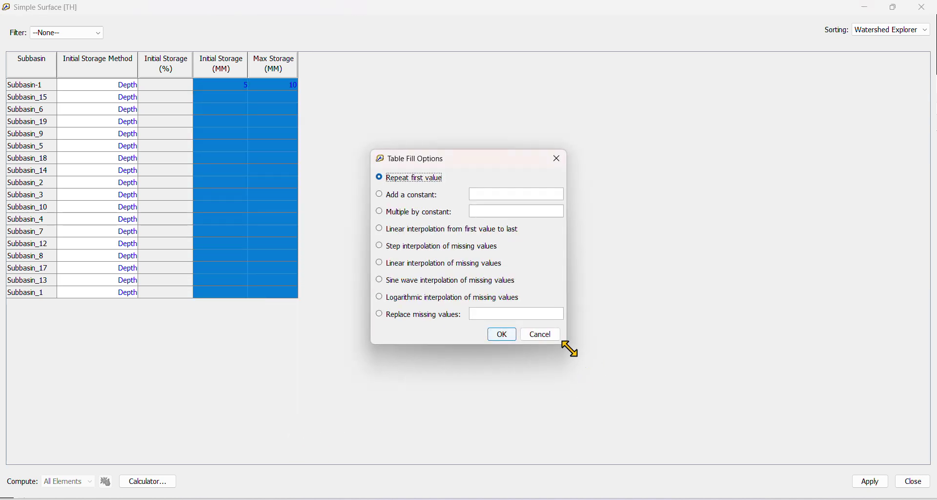
{"action": "left_click", "coordinate": [493, 336]}
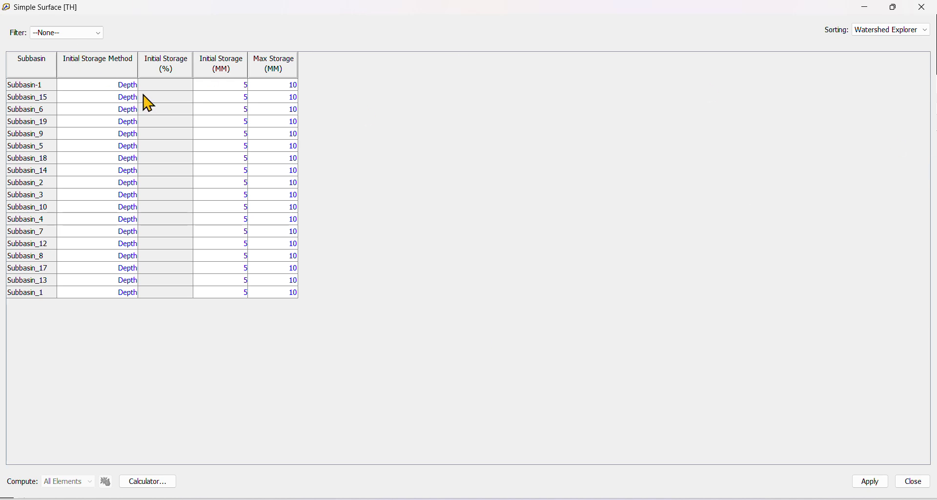
{"action": "left_click", "coordinate": [234, 87]}
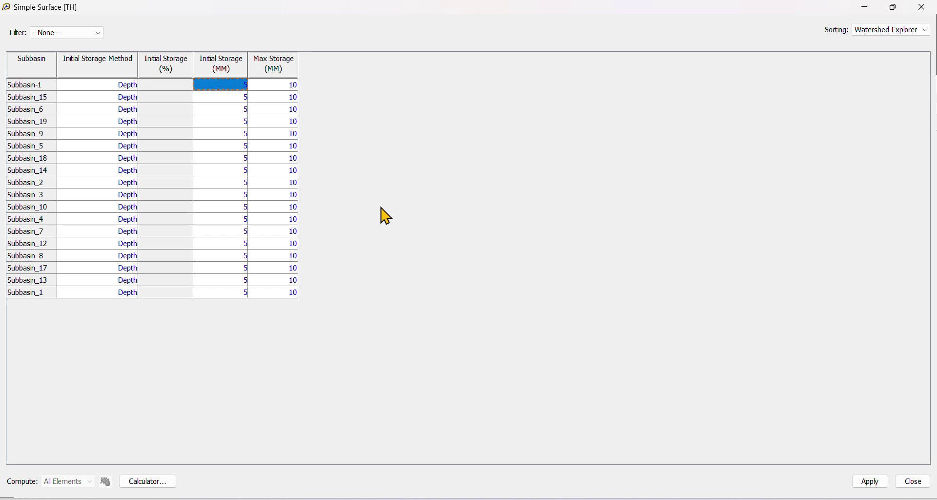
{"action": "left_click", "coordinate": [281, 90]}
{"action": "left_click_drag", "start_coordinate": [229, 87], "coordinate": [287, 299]}
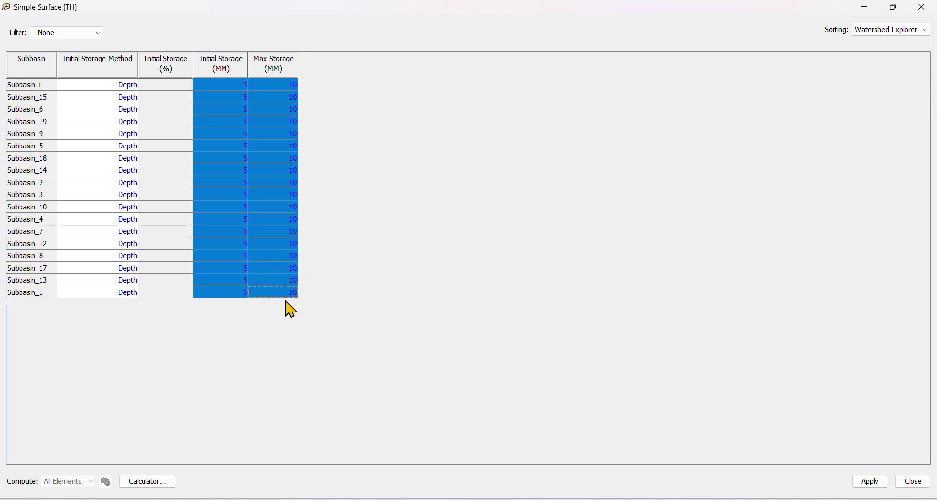
{"action": "left_click", "coordinate": [870, 484]}
{"action": "left_click", "coordinate": [914, 483]}
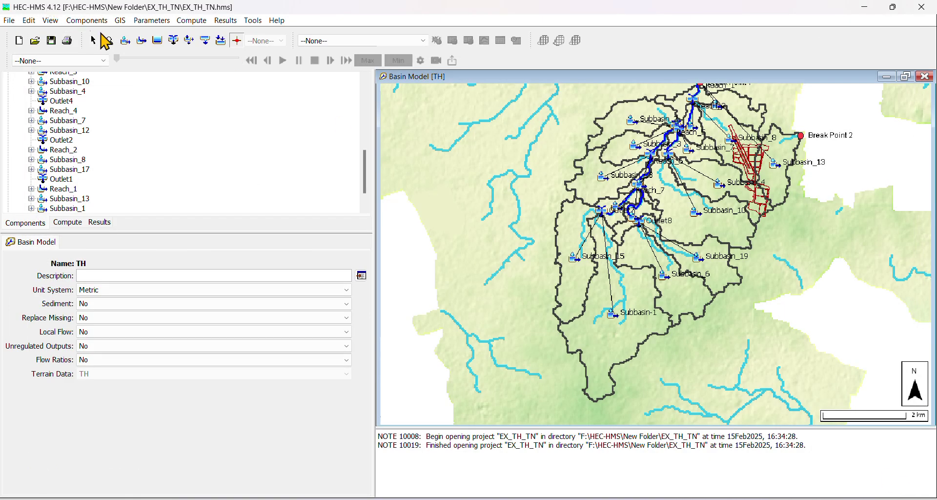
Open the SCS Curve Number loss parameters and give Subbasin-1 a curve number of 80 and an initial abstraction of 12.7 mm.
{"action": "left_click", "coordinate": [154, 23]}
{"action": "mouse_move", "coordinate": [182, 116]}
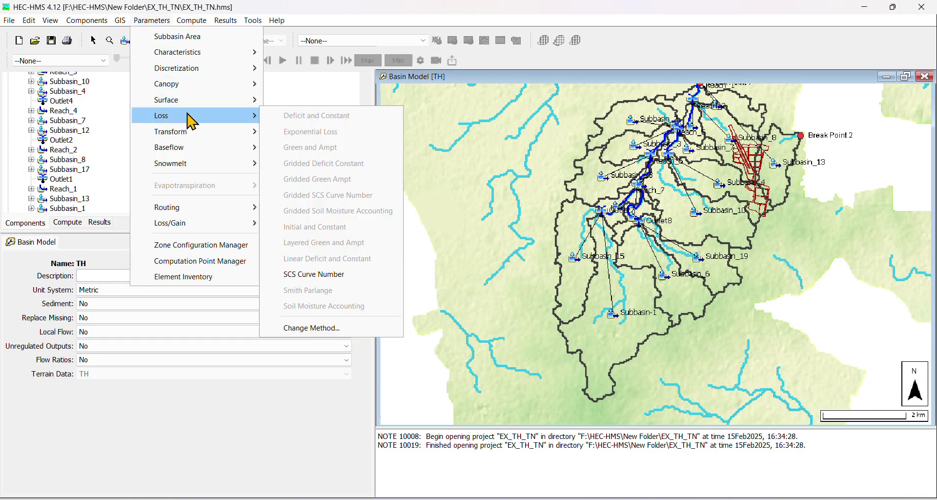
{"action": "left_click", "coordinate": [341, 276]}
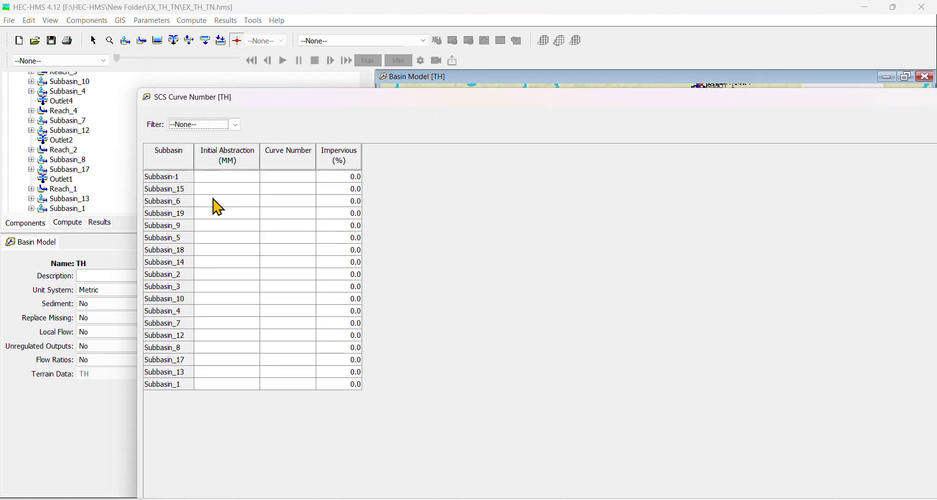
{"action": "left_click", "coordinate": [288, 177]}
{"action": "type", "text": "80"}
{"action": "key", "text": "Return"}
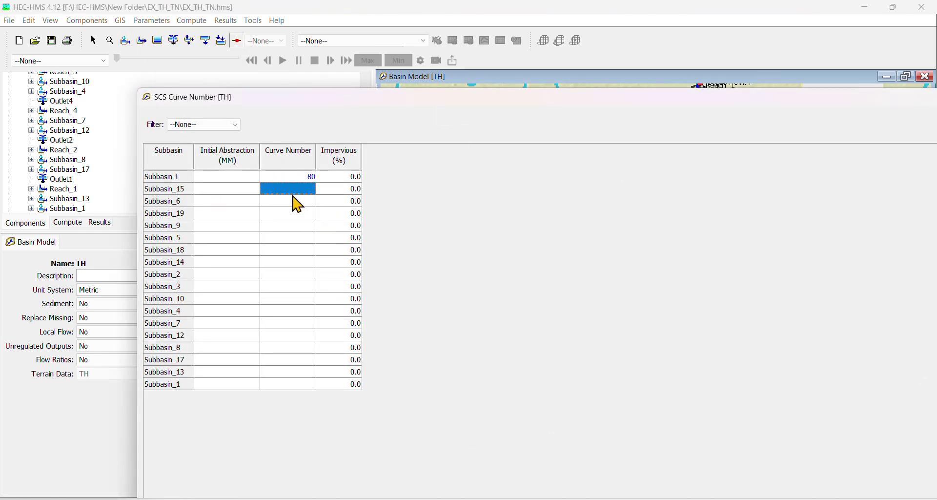
{"action": "left_click", "coordinate": [233, 176]}
{"action": "type", "text": "12.7"}
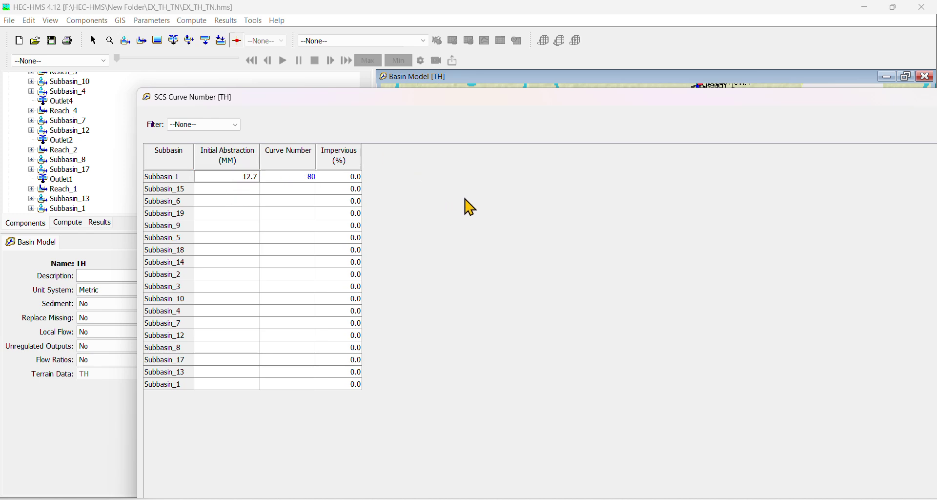
Fill the 12.7 mm initial abstraction and curve number 80 down to every subbasin, then apply and close the loss parameters.
{"action": "left_click_drag", "start_coordinate": [257, 179], "coordinate": [313, 391]}
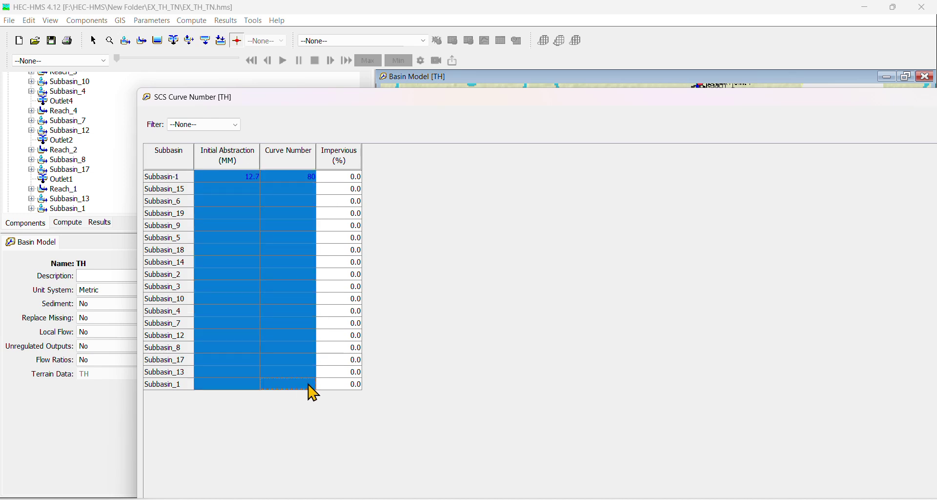
{"action": "right_click", "coordinate": [312, 390]}
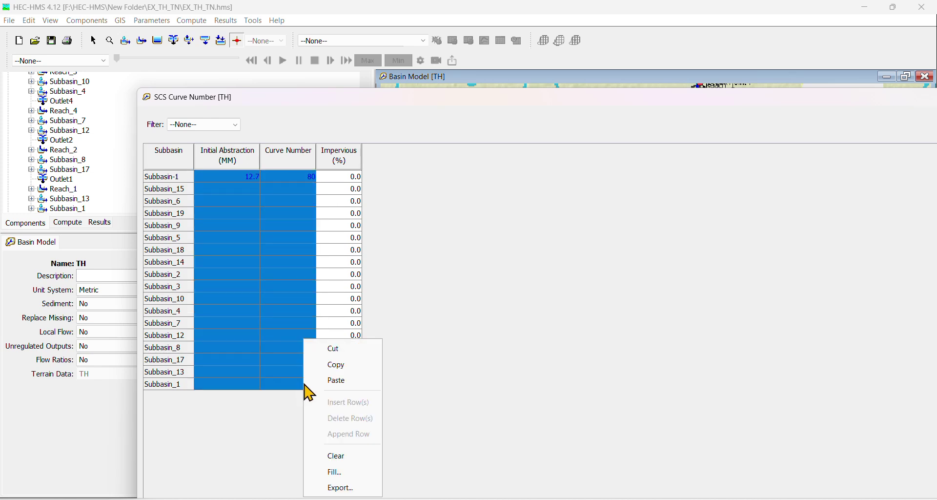
{"action": "left_click", "coordinate": [346, 473]}
{"action": "left_click", "coordinate": [644, 427]}
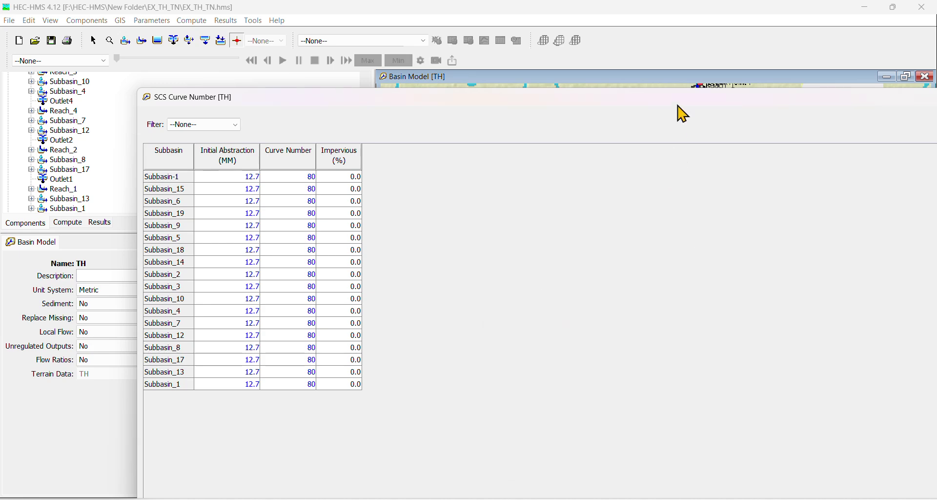
{"action": "left_click", "coordinate": [868, 58]}
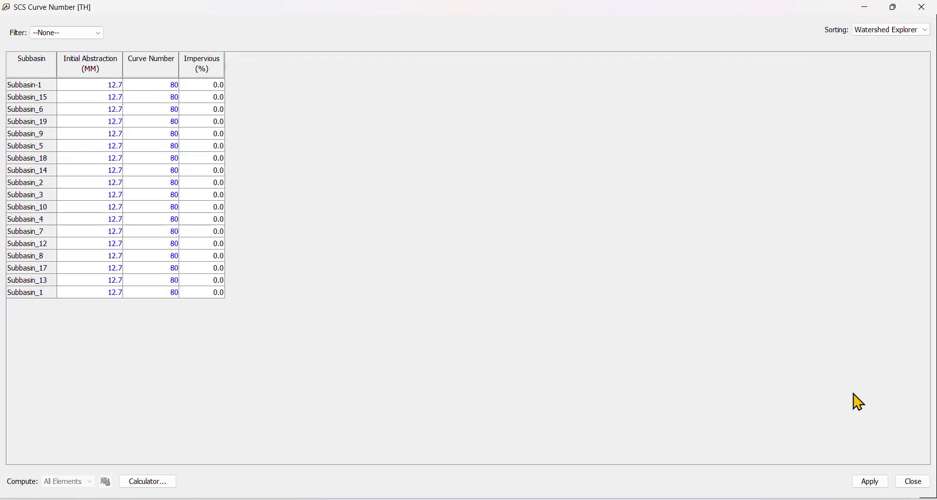
{"action": "left_click", "coordinate": [875, 484]}
{"action": "left_click", "coordinate": [913, 482]}
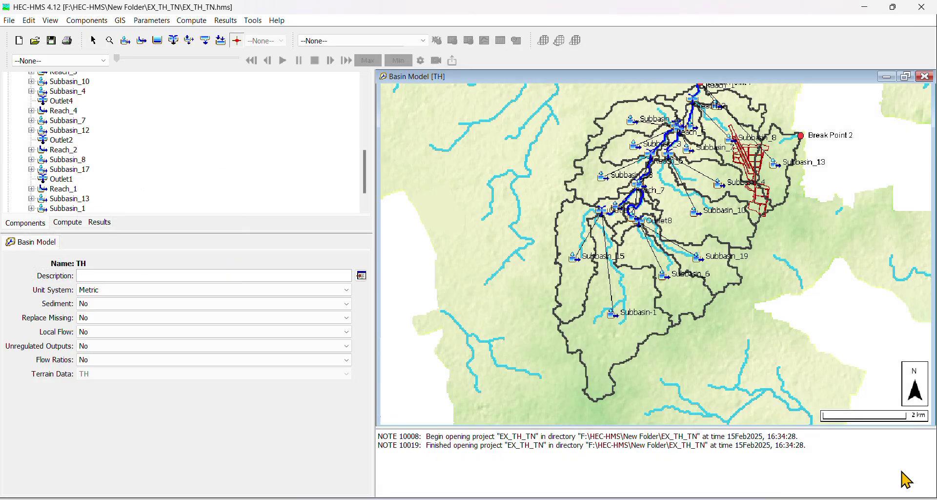
Open the SCS Unit Hydrograph transform parameters, select Subbasin-1's lag time cell and minimize the table.
{"action": "left_click", "coordinate": [161, 21]}
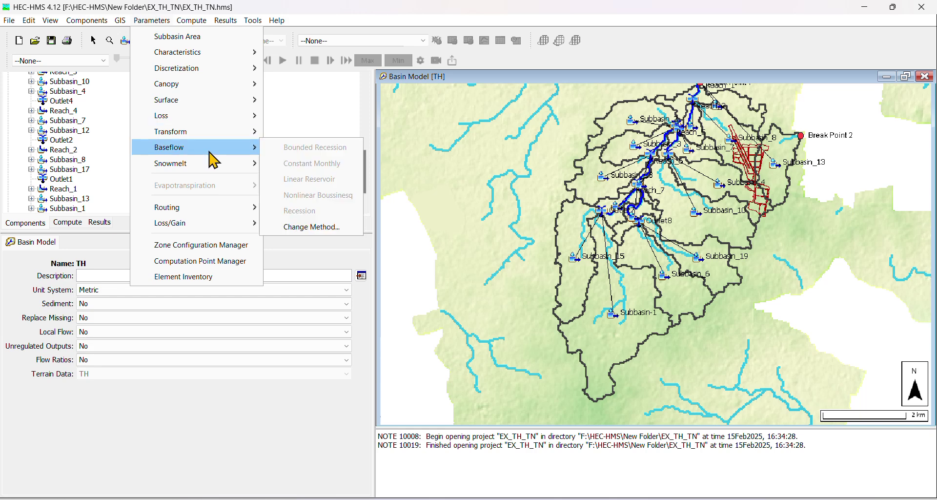
{"action": "mouse_move", "coordinate": [231, 137]}
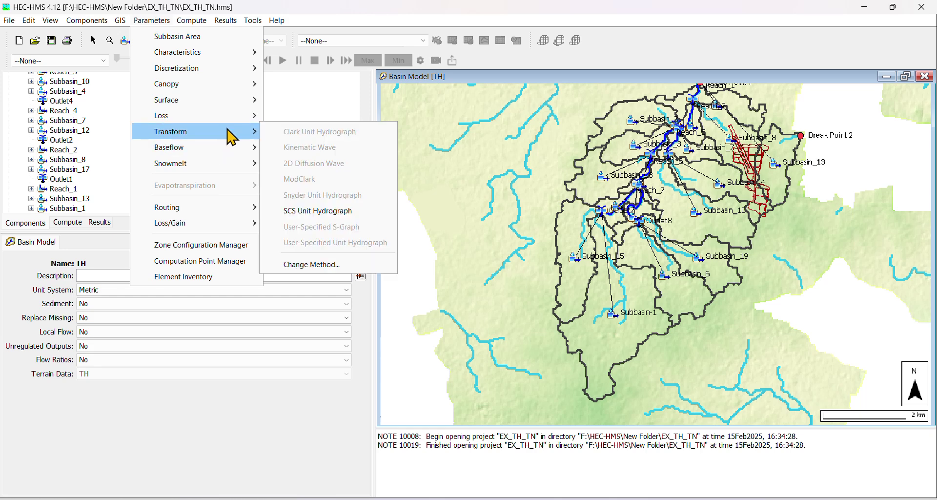
{"action": "left_click", "coordinate": [325, 211]}
{"action": "left_click_drag", "start_coordinate": [436, 97], "coordinate": [354, 86]}
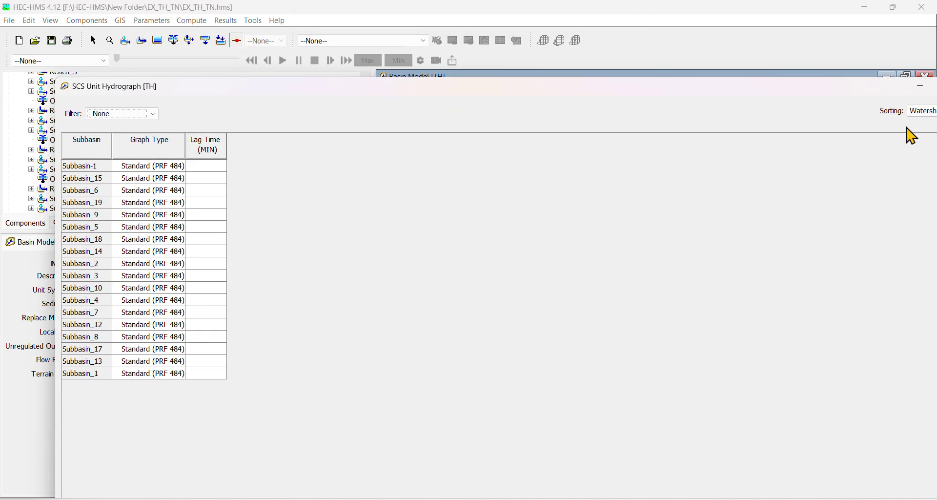
{"action": "left_click", "coordinate": [903, 87]}
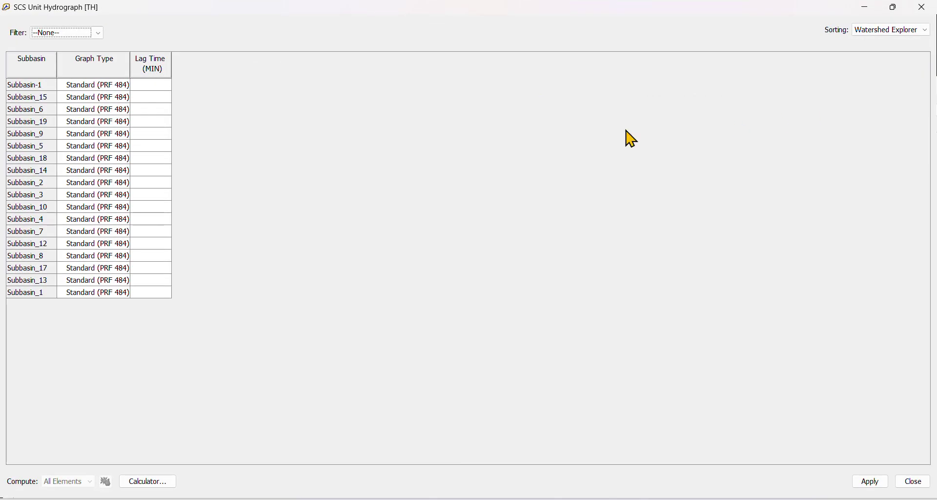
{"action": "left_click", "coordinate": [147, 86]}
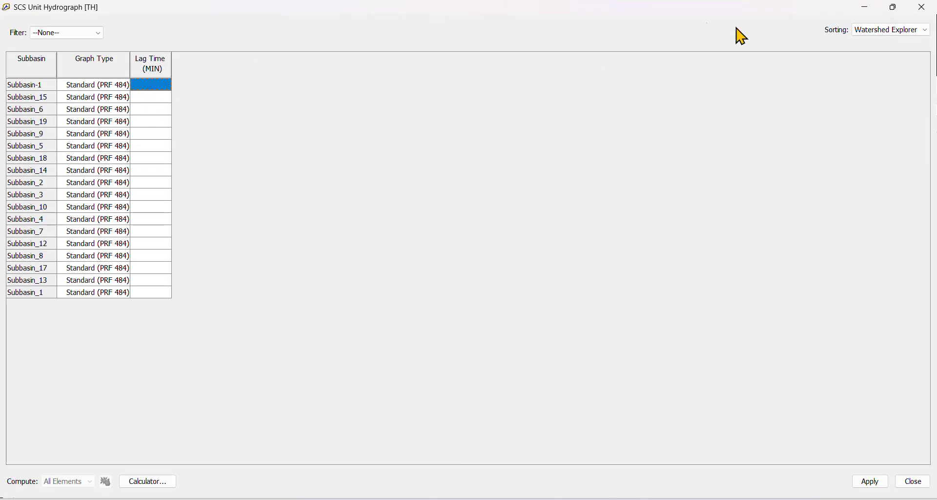
{"action": "left_click", "coordinate": [869, 8]}
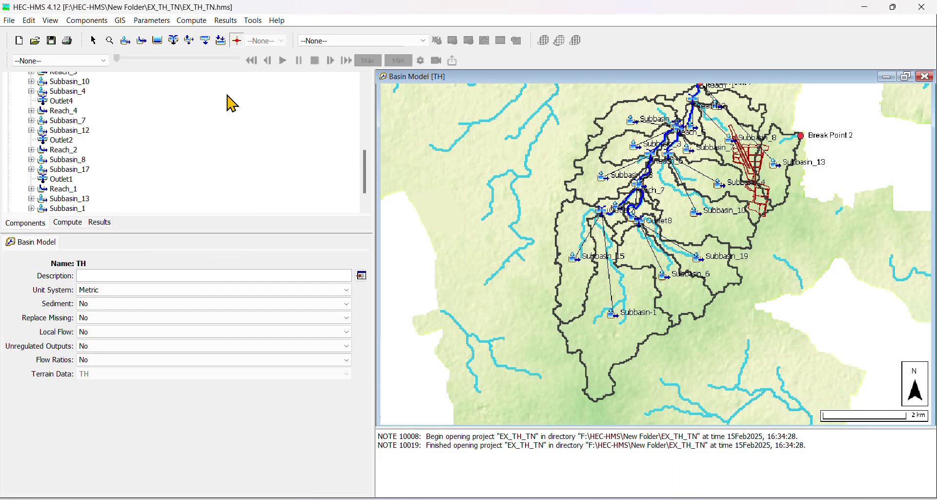
Open the subbasin characteristics table full size and copy the Longest Flowpath Length values of all subbasins.
{"action": "left_click", "coordinate": [152, 21]}
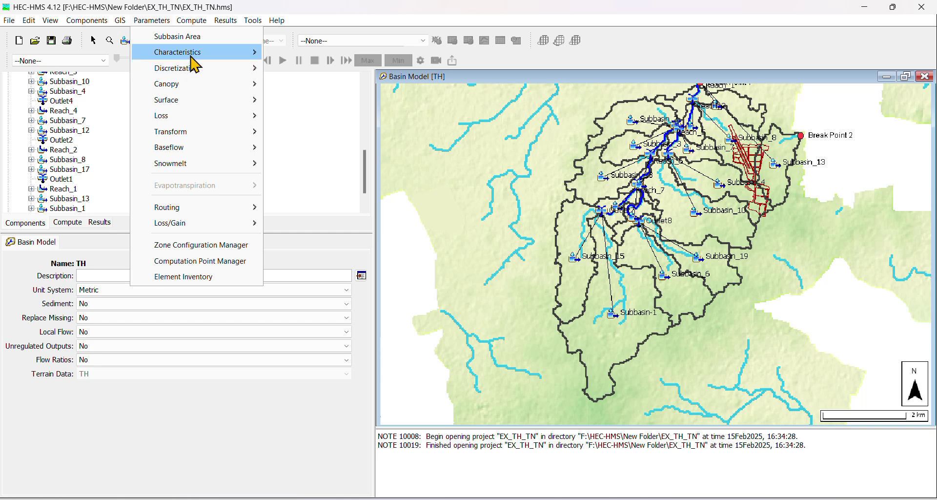
{"action": "mouse_move", "coordinate": [253, 52]}
{"action": "left_click", "coordinate": [288, 55]}
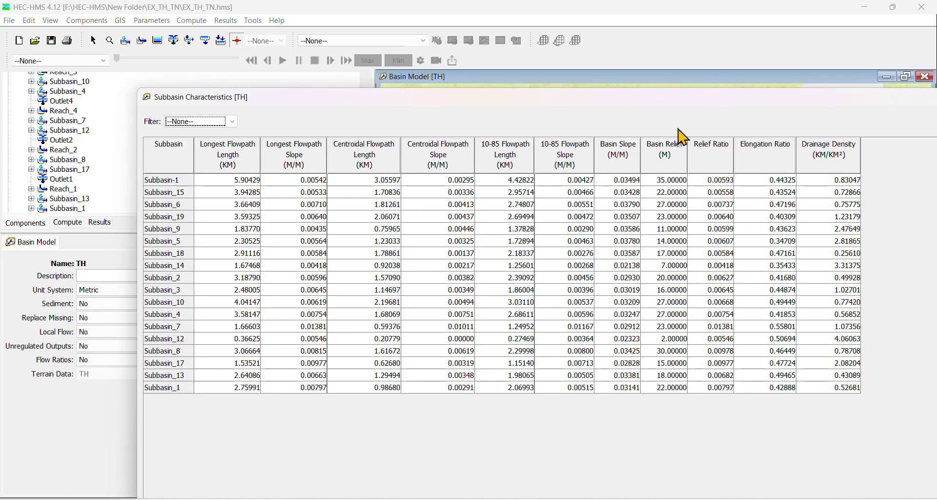
{"action": "left_click_drag", "start_coordinate": [819, 99], "coordinate": [726, 91]}
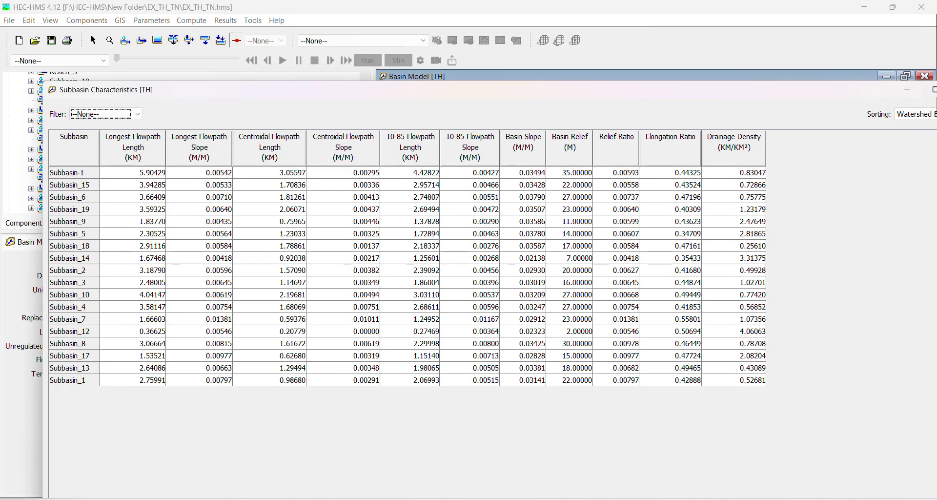
{"action": "left_click", "coordinate": [931, 89]}
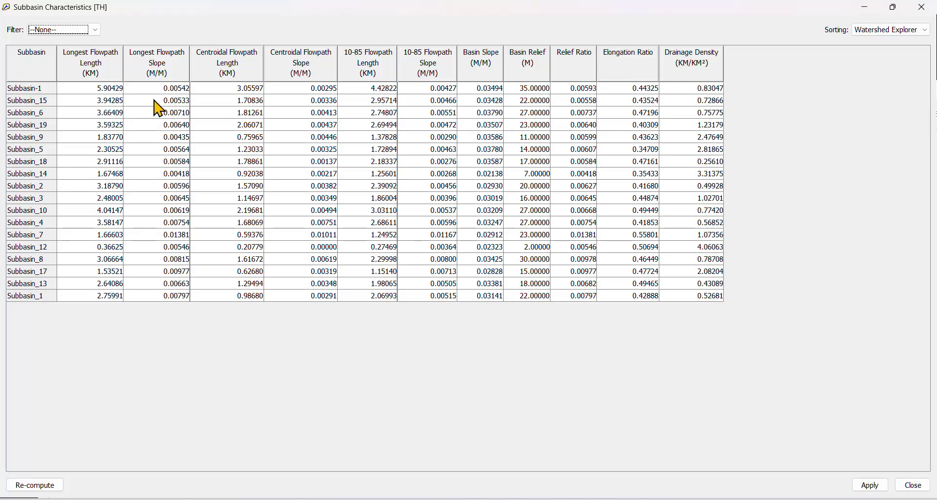
{"action": "left_click_drag", "start_coordinate": [95, 89], "coordinate": [106, 302]}
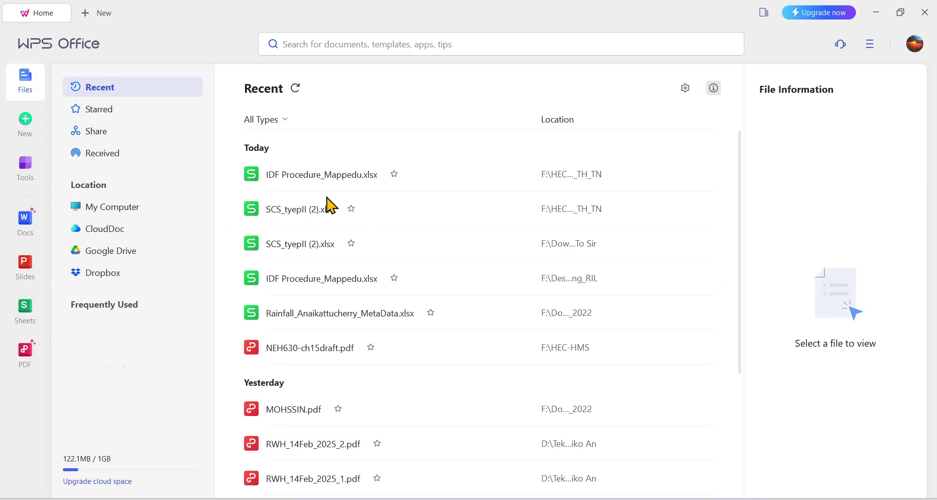
Open SCS_tyepII (2).xlsx in WPS Office and paste the flowpath lengths into the L (km) column from S1 to S24.
{"action": "double_click", "coordinate": [316, 215]}
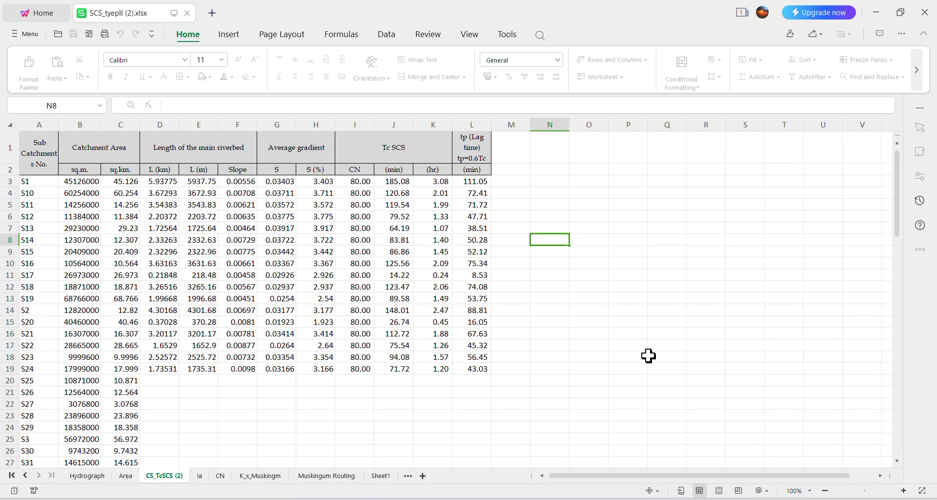
{"action": "left_click", "coordinate": [649, 356]}
{"action": "left_click_drag", "start_coordinate": [167, 184], "coordinate": [170, 367]}
{"action": "key", "text": "ctrl+v"}
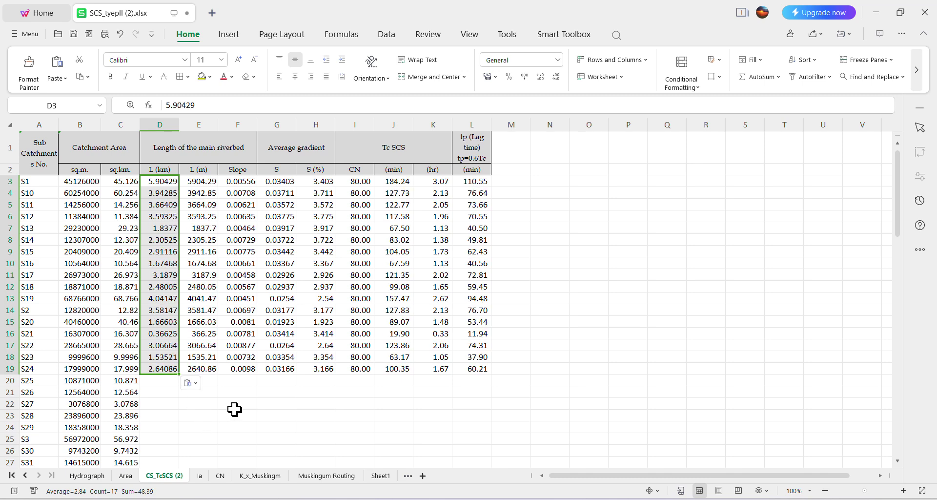
Compare the spreadsheet with the subbasin characteristics and paste the flowpath lengths again into D3:D20, including row S25.
{"action": "mouse_move", "coordinate": [634, 495]}
{"action": "left_click", "coordinate": [751, 455]}
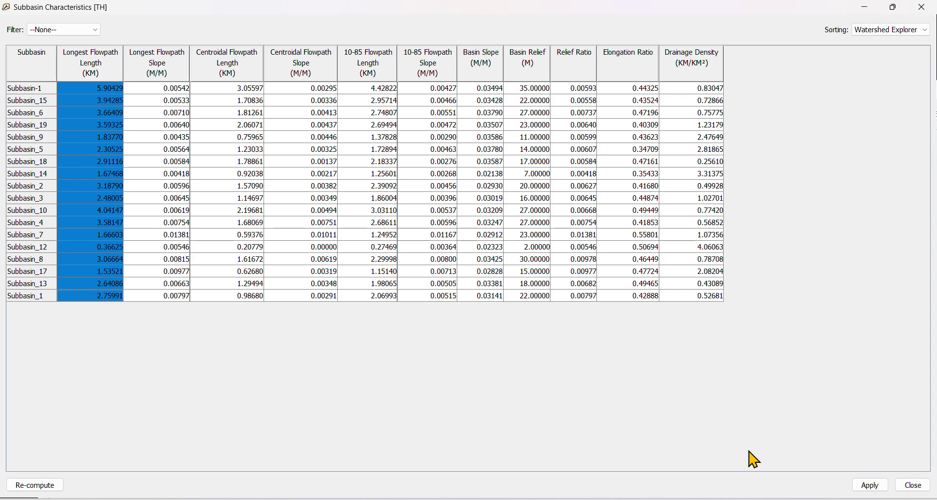
{"action": "mouse_move", "coordinate": [608, 498]}
{"action": "left_click", "coordinate": [577, 470]}
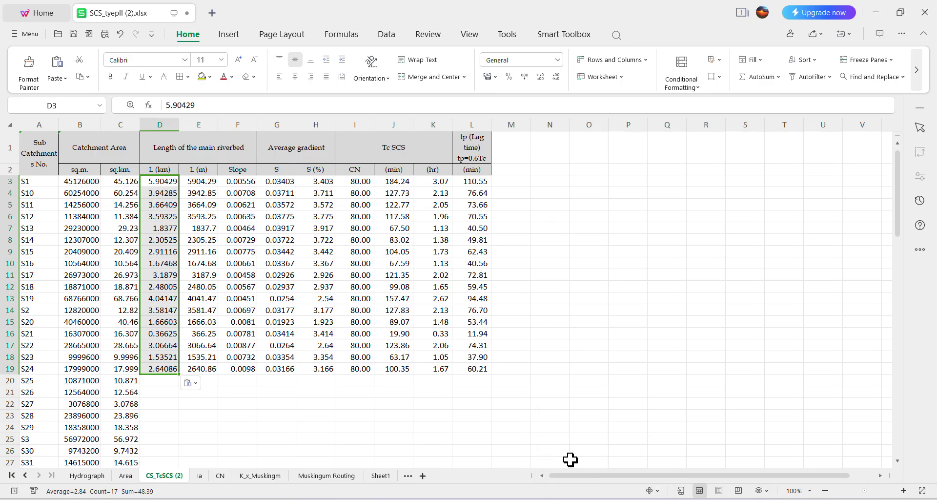
{"action": "left_click", "coordinate": [277, 414]}
{"action": "left_click_drag", "start_coordinate": [164, 182], "coordinate": [166, 380]}
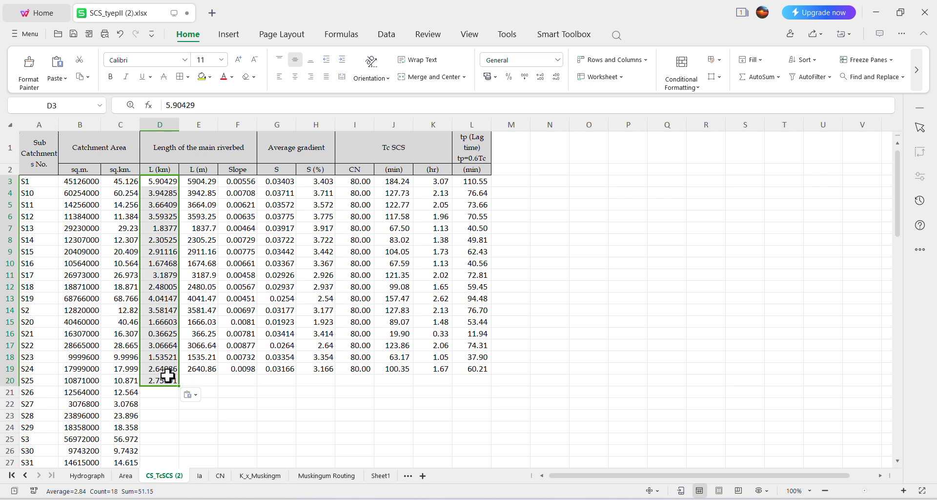
Extend columns E to L of the lag-time table down to row 20 for S25 and inspect its CN value.
{"action": "left_click", "coordinate": [199, 181]}
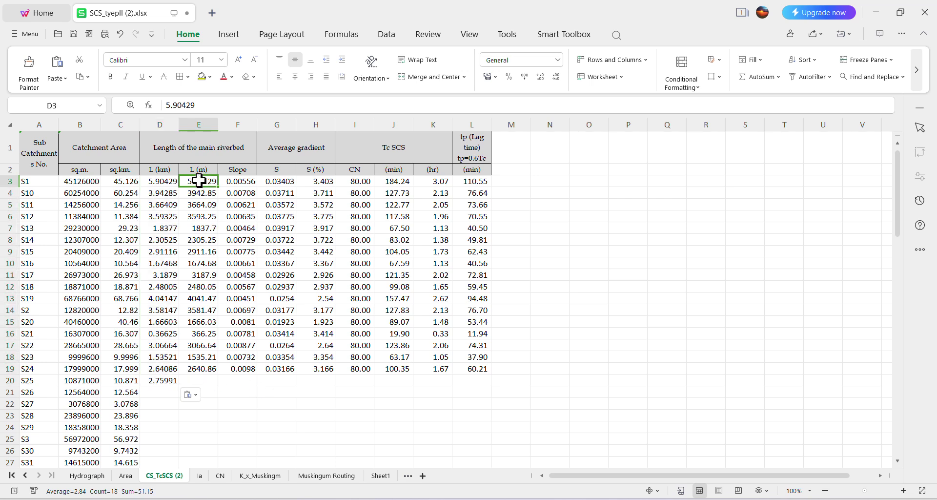
{"action": "left_click_drag", "start_coordinate": [198, 180], "coordinate": [490, 383]}
{"action": "left_click", "coordinate": [602, 382]}
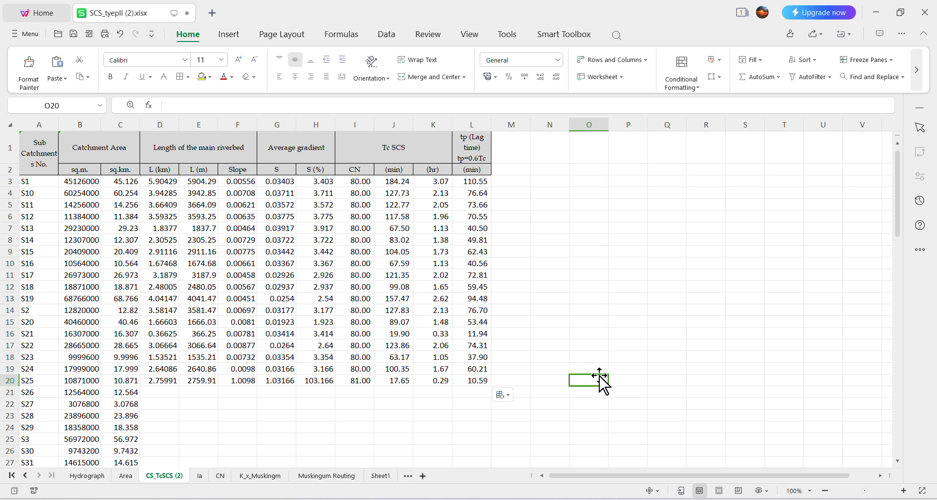
{"action": "left_click", "coordinate": [359, 380]}
{"action": "left_click", "coordinate": [369, 370]}
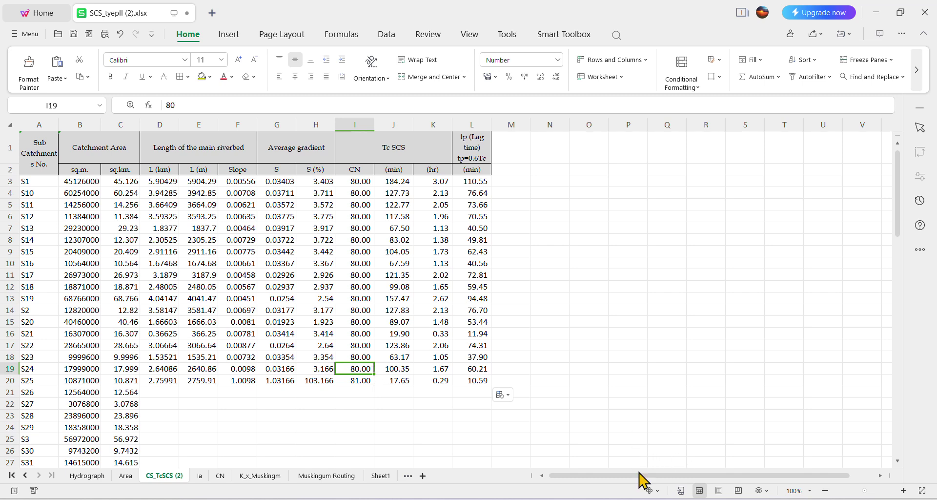
Copy the Longest Flowpath Slope values of all subbasins from HEC-HMS into the spreadsheet's Slope column, F3:F20.
{"action": "left_click", "coordinate": [746, 445]}
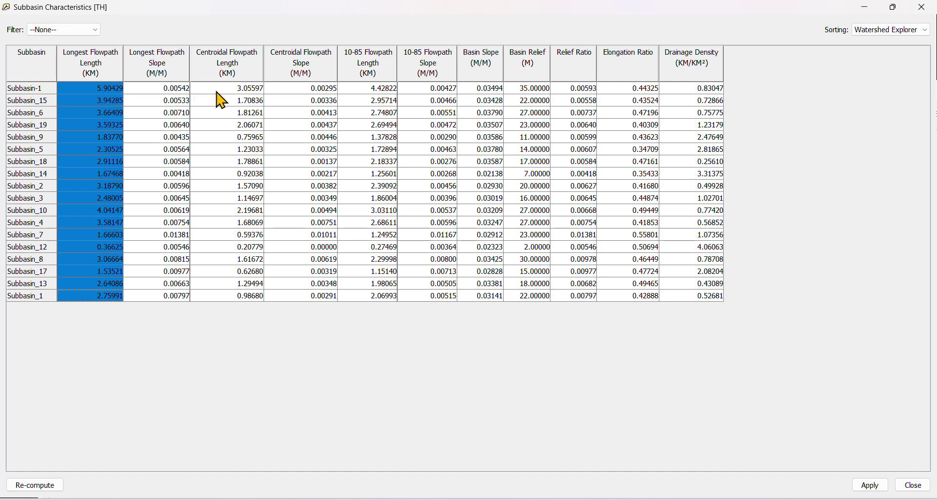
{"action": "left_click_drag", "start_coordinate": [166, 91], "coordinate": [184, 296]}
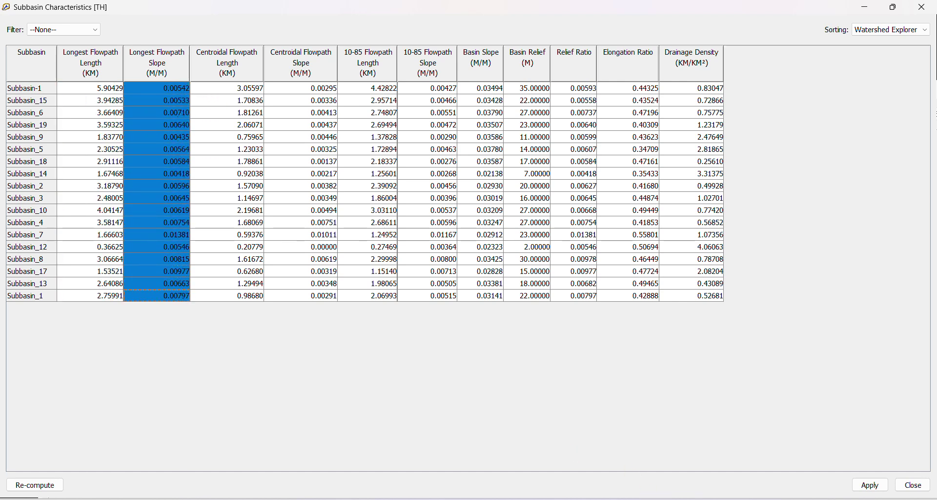
{"action": "mouse_move", "coordinate": [602, 494]}
{"action": "left_click", "coordinate": [598, 473]}
{"action": "left_click_drag", "start_coordinate": [237, 177], "coordinate": [236, 379]}
{"action": "type", "text": "0.00542 0.00533 0.0071 0.0064 0.00435 0.00564 0.00584 0.00418 0.00596 0.00645 0.00619 0.00754 0.01381 0.00546 0.00815 0.00977 0.00663 0.00797"}
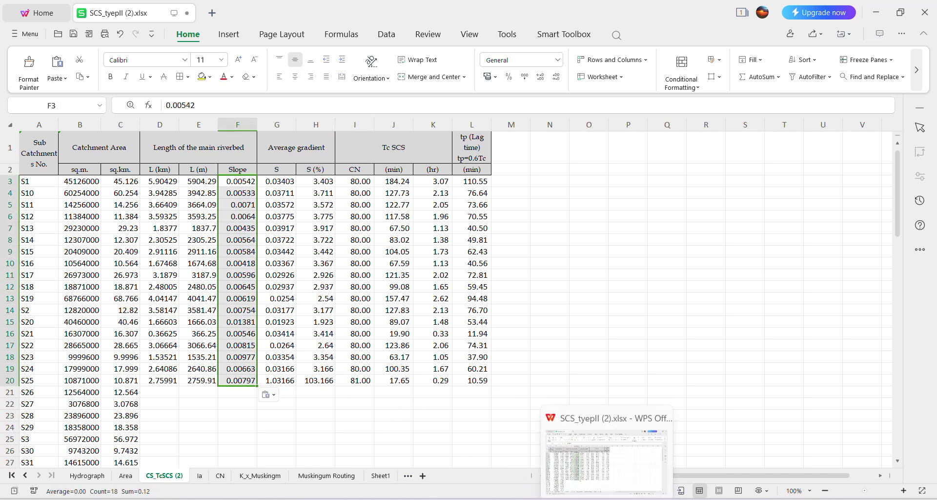
Copy the Basin Slope values of all subbasins from HEC-HMS into the spreadsheet's average gradient S column, G3:G20, and check the S (%) formula.
{"action": "mouse_move", "coordinate": [633, 497]}
{"action": "left_click", "coordinate": [733, 470]}
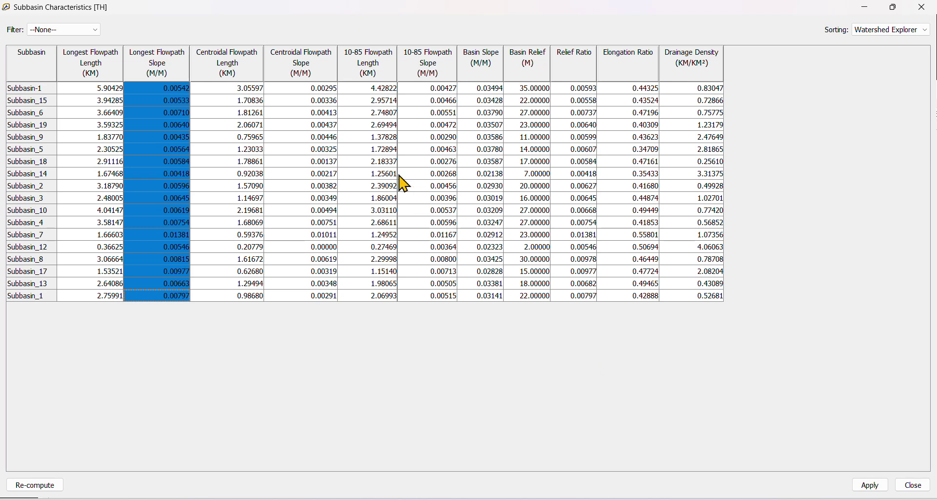
{"action": "left_click_drag", "start_coordinate": [485, 89], "coordinate": [481, 303]}
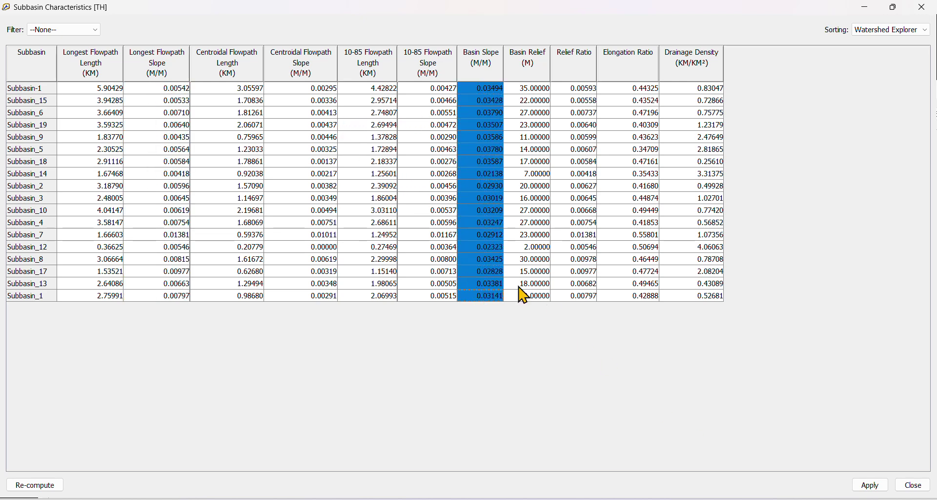
{"action": "left_click", "coordinate": [865, 7]}
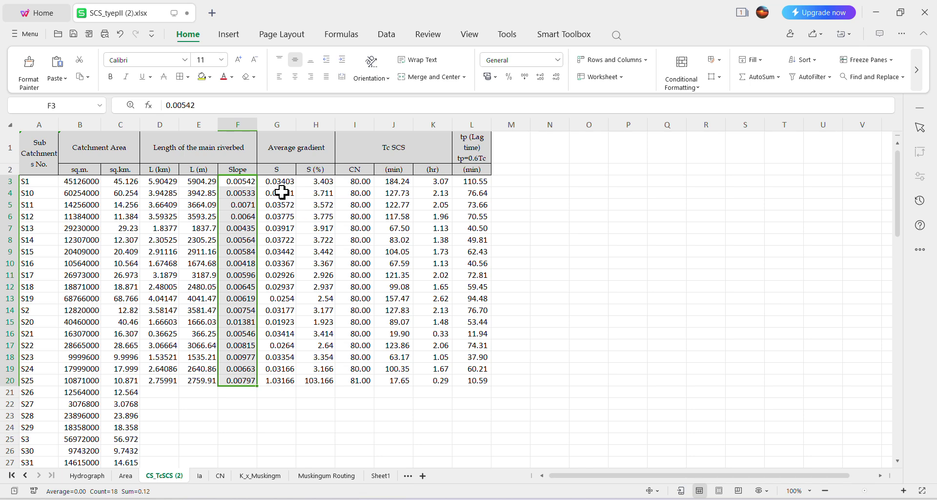
{"action": "left_click_drag", "start_coordinate": [285, 181], "coordinate": [288, 384]}
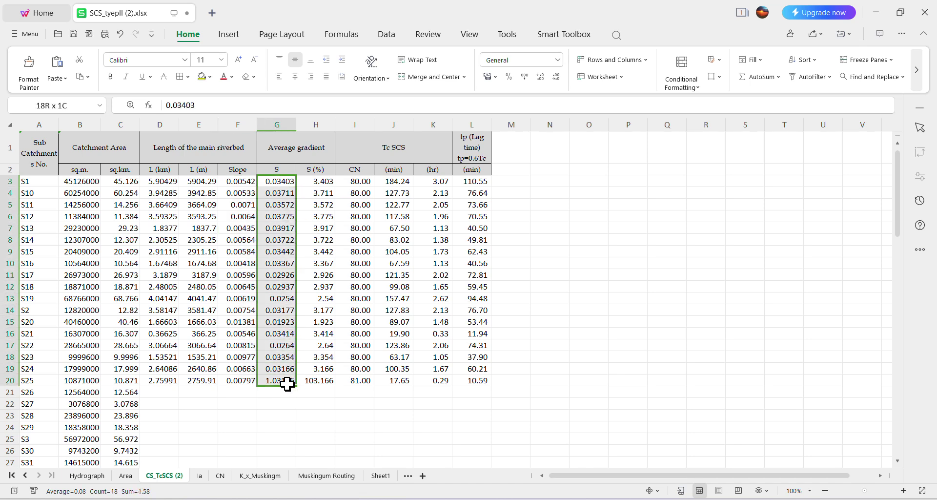
{"action": "type", "text": "0.03494 0.03428 0.0379 0.03507 0.03586 0.0378 0.03587 0.02138 0.0293 0.03019 0.03209 0.03247 0.02912 0.02323 0.03425 0.02828 0.03381 0.03141"}
{"action": "left_click", "coordinate": [314, 182]}
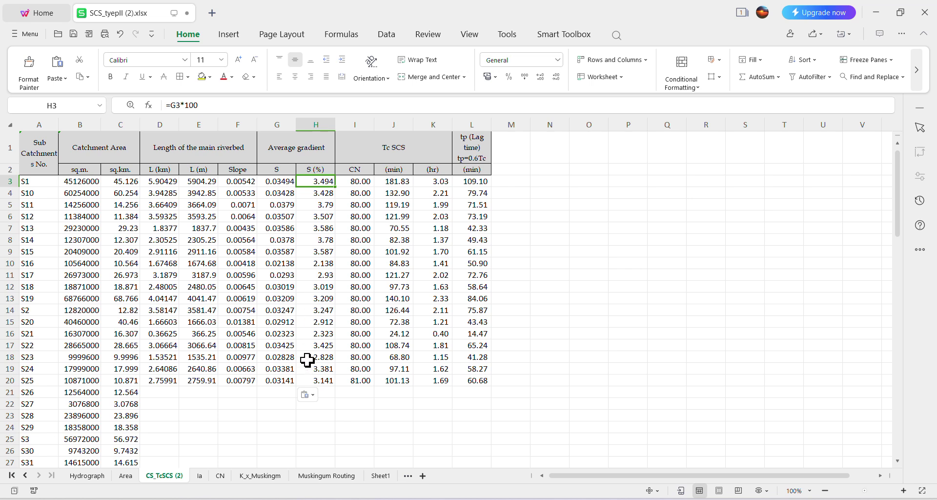
Fill the CN value 80 from S24 down to S25 in cell I20.
{"action": "left_click", "coordinate": [361, 367]}
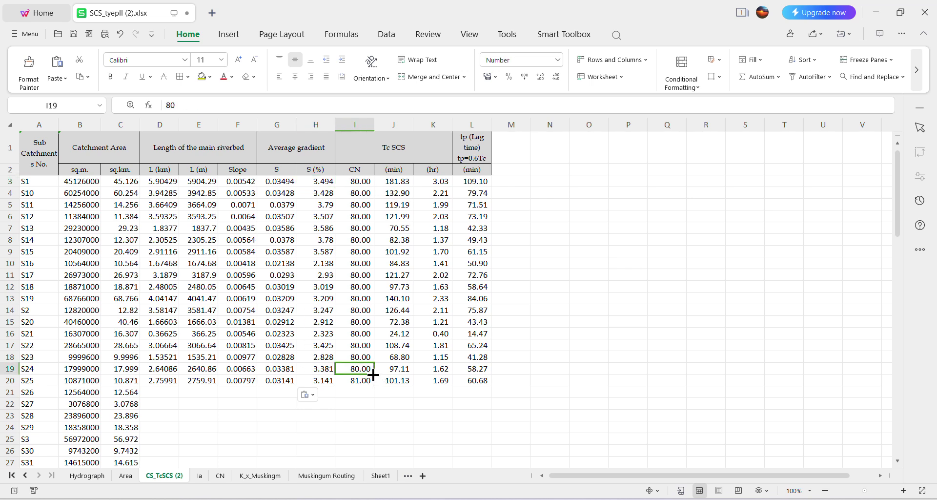
{"action": "left_click_drag", "start_coordinate": [374, 375], "coordinate": [373, 384]}
{"action": "left_click", "coordinate": [386, 395]}
{"action": "left_click", "coordinate": [405, 413]}
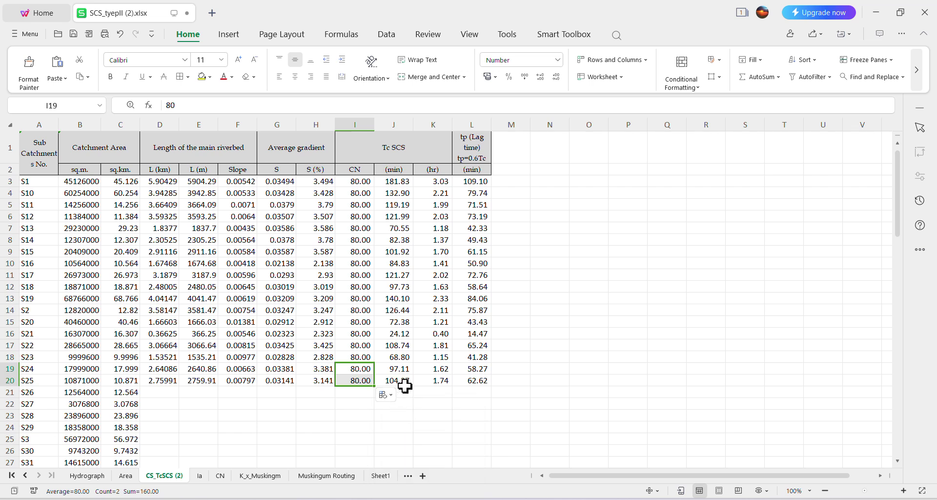
Examine the SCS time of concentration formula in minutes for S1 and its conversion to hours, without changing them.
{"action": "left_click", "coordinate": [394, 182]}
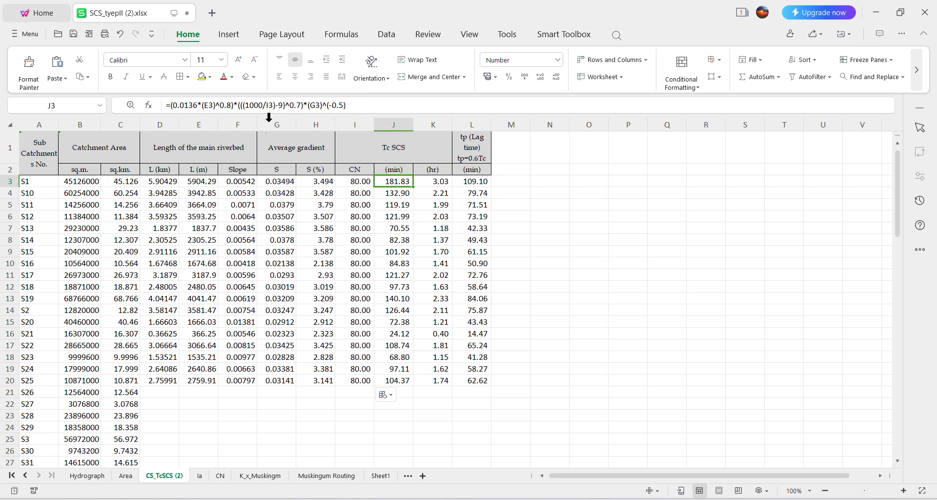
{"action": "left_click", "coordinate": [213, 104]}
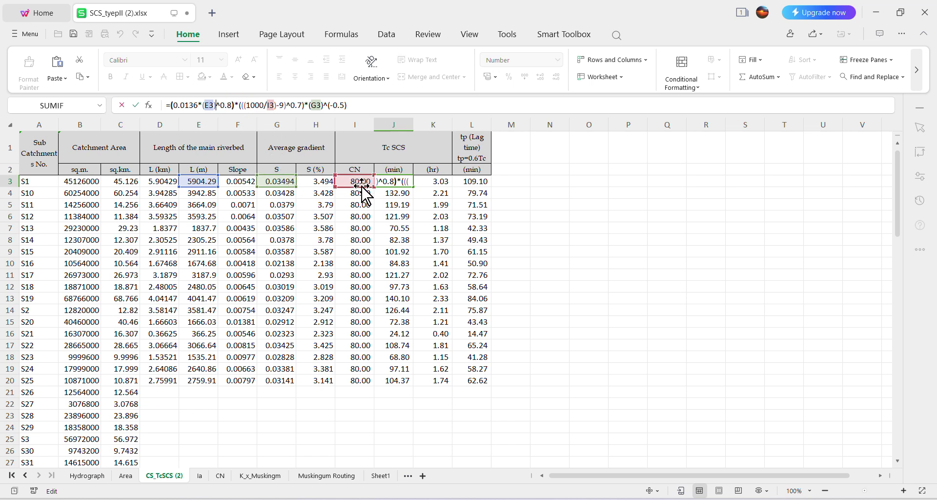
{"action": "left_click", "coordinate": [303, 105]}
{"action": "type", "text": ")"}
{"action": "left_click", "coordinate": [331, 106]}
{"action": "type", "text": "-"}
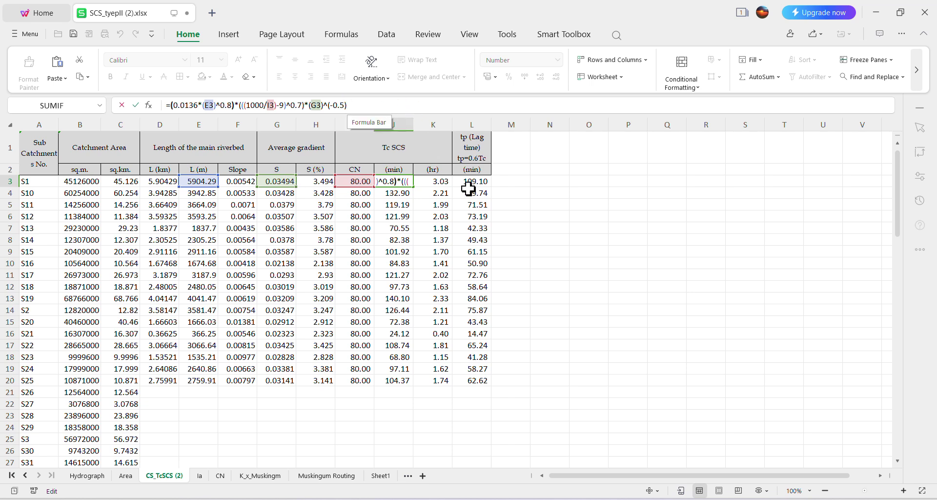
{"action": "left_click", "coordinate": [567, 204]}
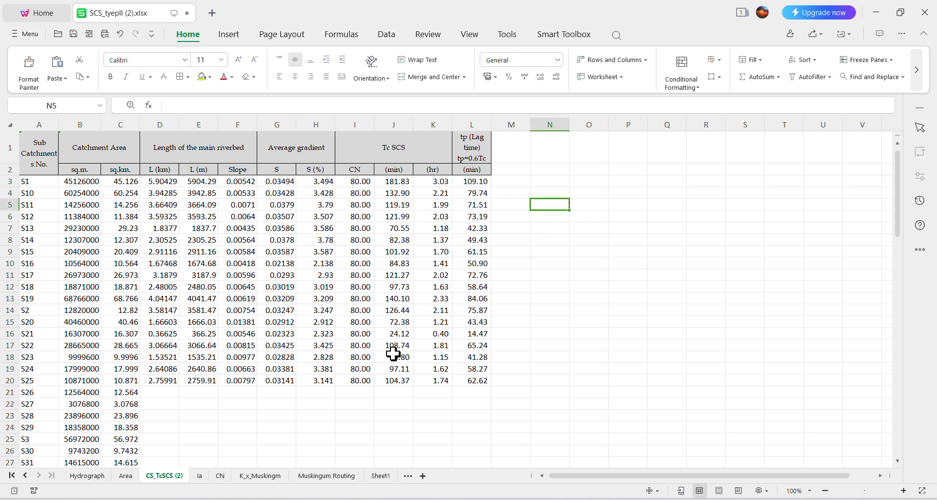
{"action": "left_click", "coordinate": [438, 181]}
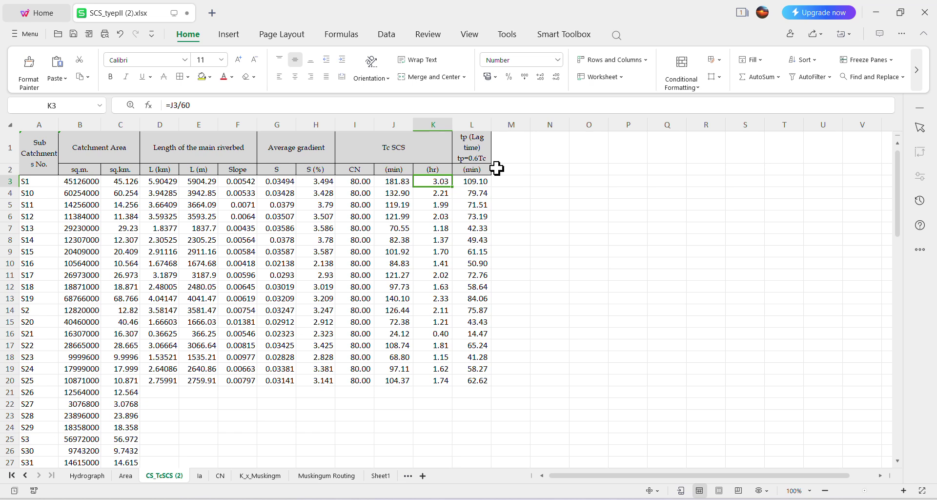
Copy the lag times from L3:L20 into the Lag Time column of the HEC-HMS SCS Unit Hydrograph table, apply them and close the table.
{"action": "left_click_drag", "start_coordinate": [475, 197], "coordinate": [480, 379]}
{"action": "key", "text": "ctrl+c"}
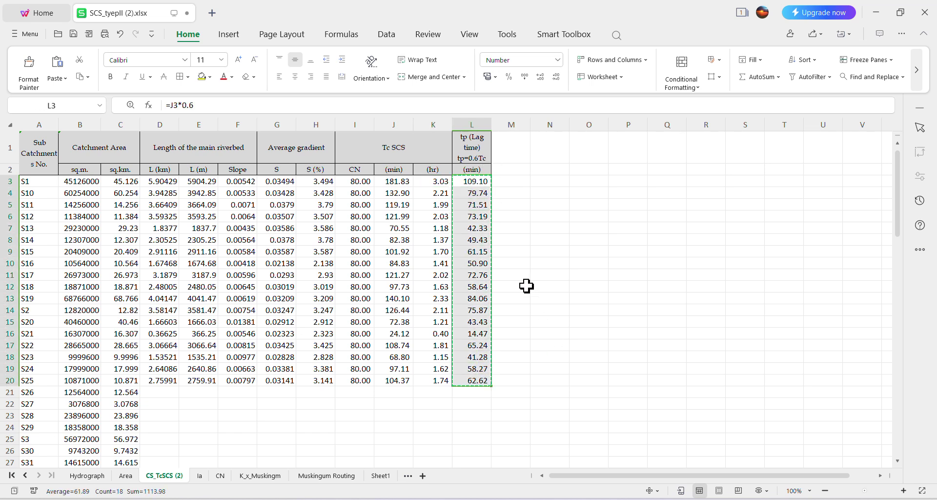
{"action": "left_click", "coordinate": [875, 15]}
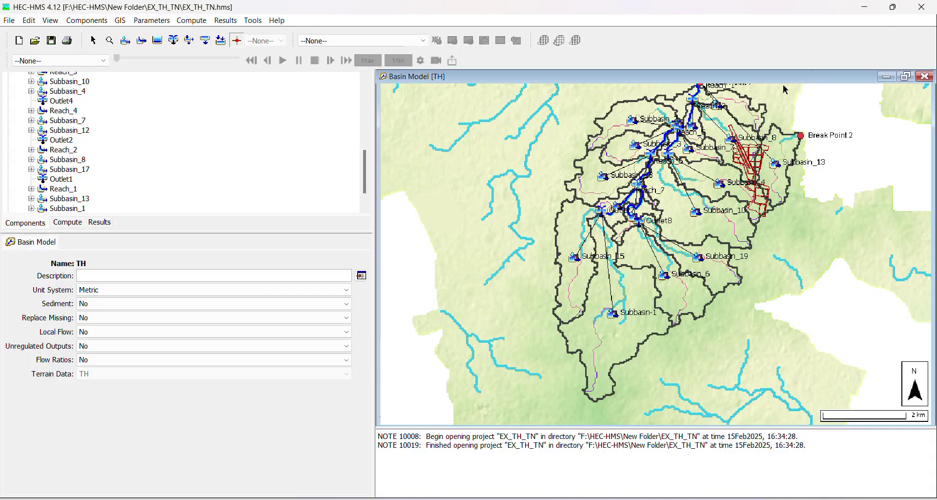
{"action": "mouse_move", "coordinate": [634, 497]}
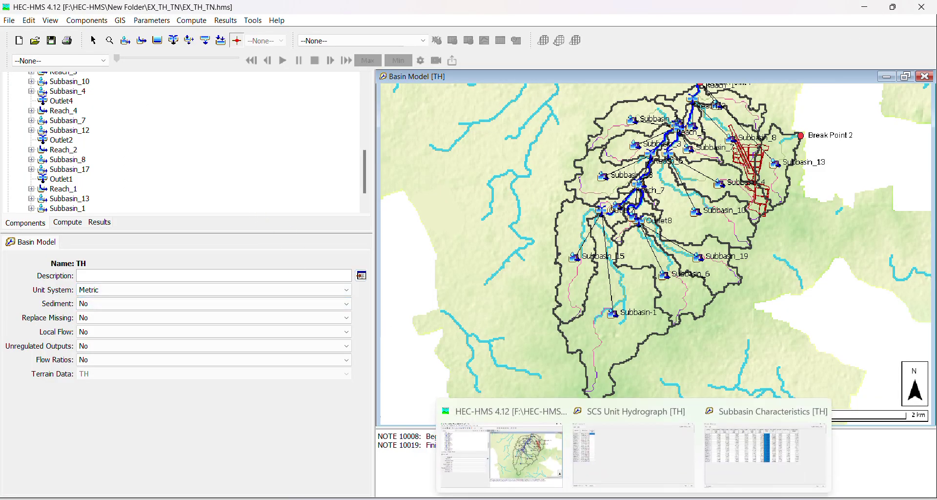
{"action": "left_click", "coordinate": [664, 477]}
{"action": "left_click_drag", "start_coordinate": [161, 94], "coordinate": [165, 299]}
{"action": "key", "text": "ctrl+v"}
{"action": "left_click", "coordinate": [874, 484]}
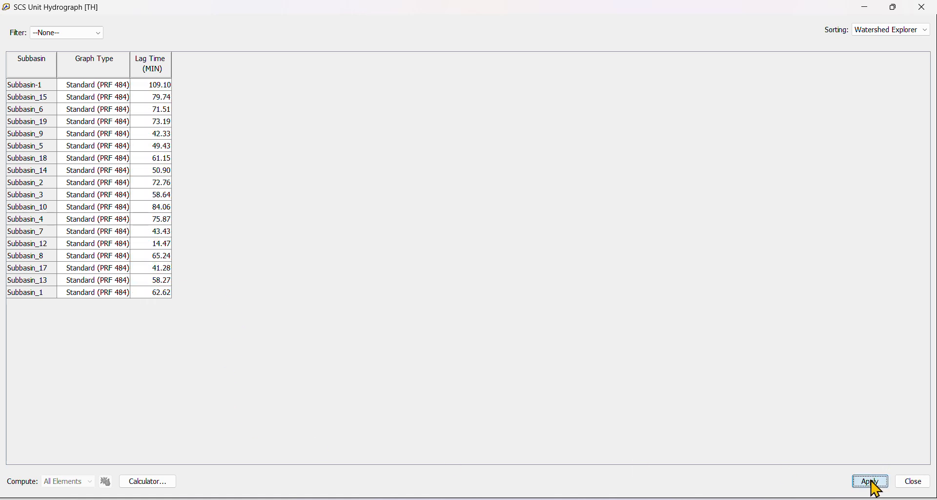
{"action": "left_click", "coordinate": [926, 485]}
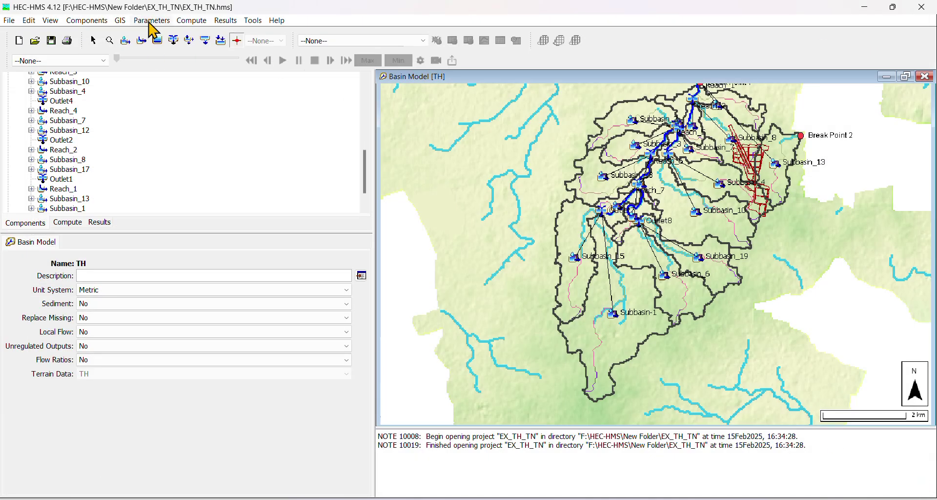
Open the Muskingum routing parameters for the reaches and maximize the table window.
{"action": "left_click", "coordinate": [151, 22]}
{"action": "mouse_move", "coordinate": [204, 147]}
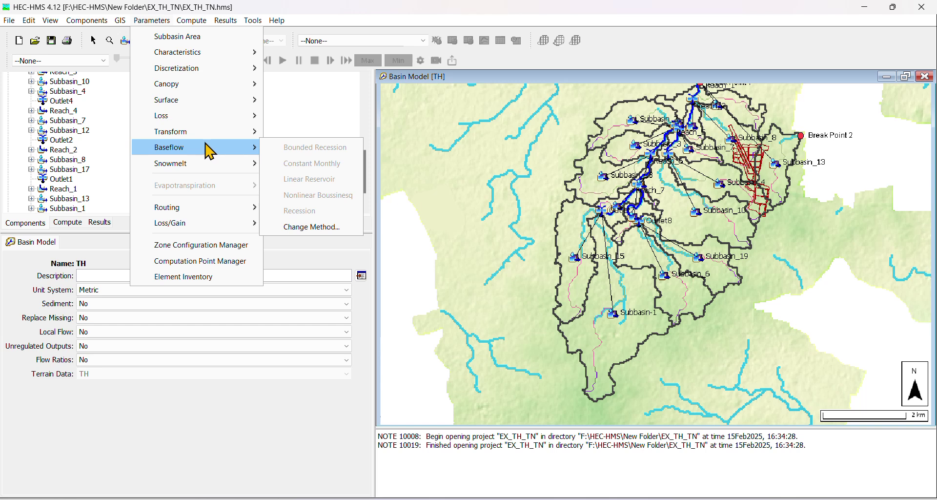
{"action": "mouse_move", "coordinate": [226, 162]}
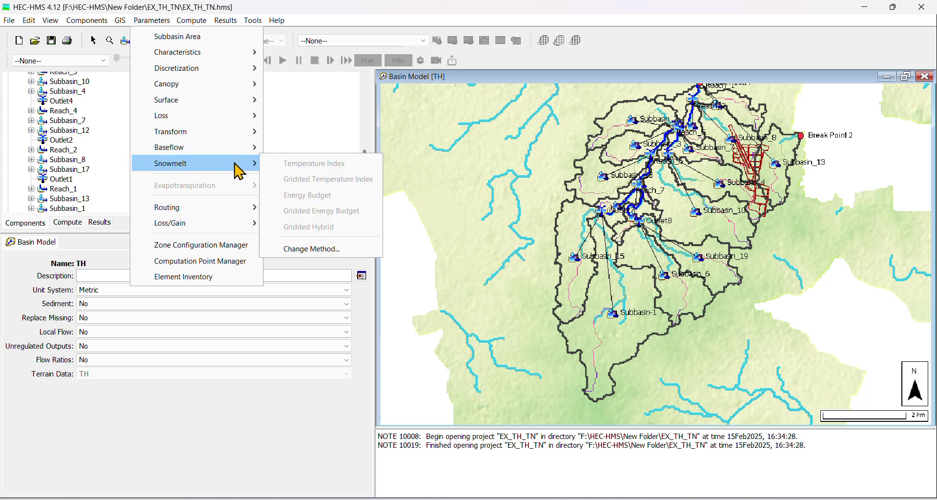
{"action": "mouse_move", "coordinate": [250, 214]}
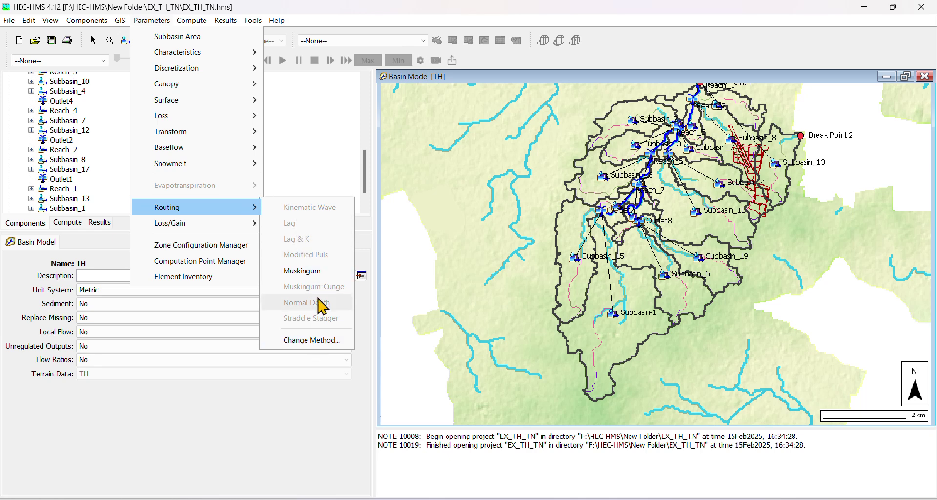
{"action": "left_click", "coordinate": [318, 273]}
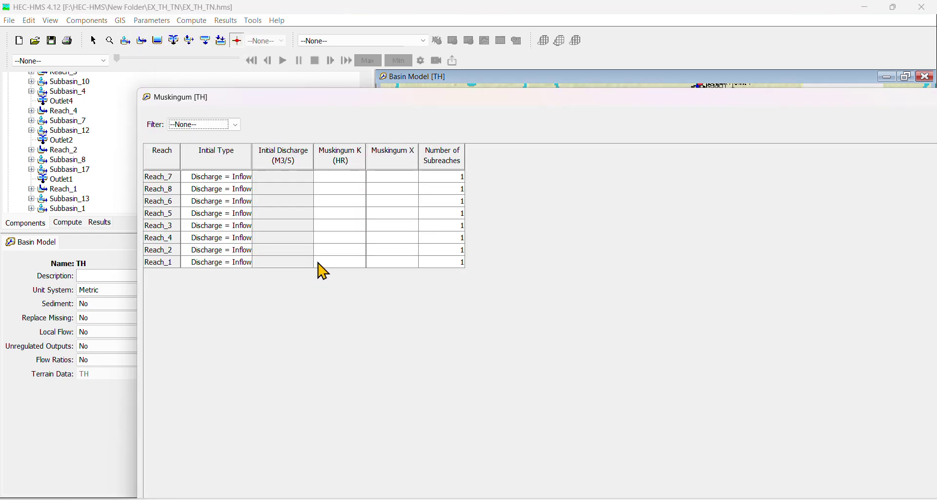
{"action": "double_click", "coordinate": [539, 99]}
{"action": "left_click_drag", "start_coordinate": [838, 77], "coordinate": [800, 66]}
{"action": "left_click", "coordinate": [901, 68]}
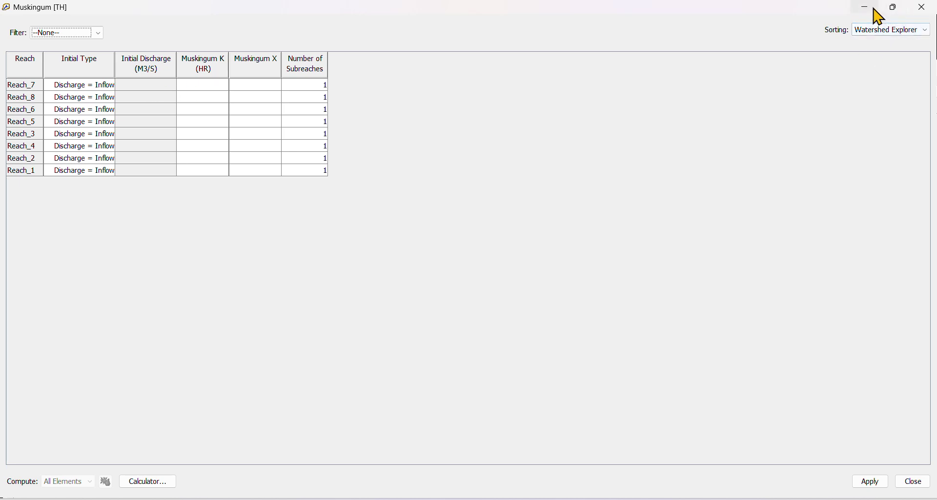
Check the Number of Subreaches entry for Reach_7 and minimize the Muskingum table.
{"action": "left_click", "coordinate": [312, 85]}
{"action": "left_click", "coordinate": [312, 85]}
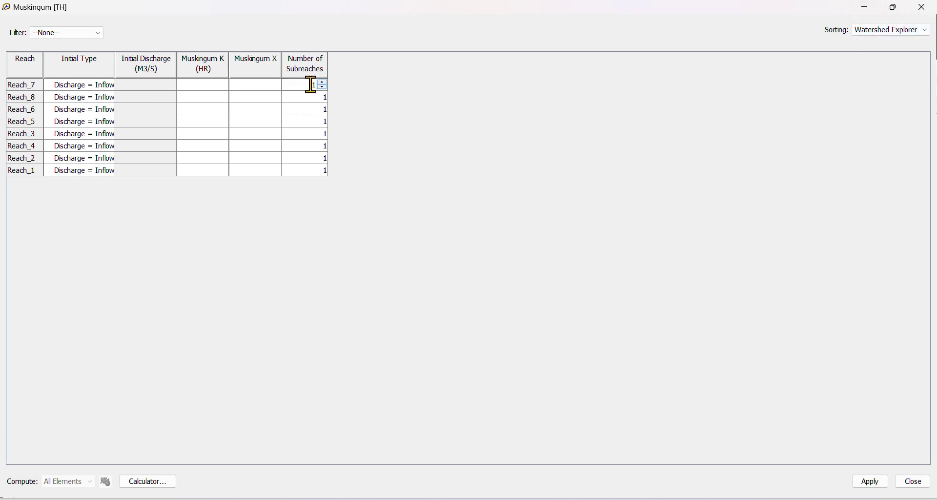
{"action": "key", "text": "Return"}
{"action": "left_click", "coordinate": [867, 7]}
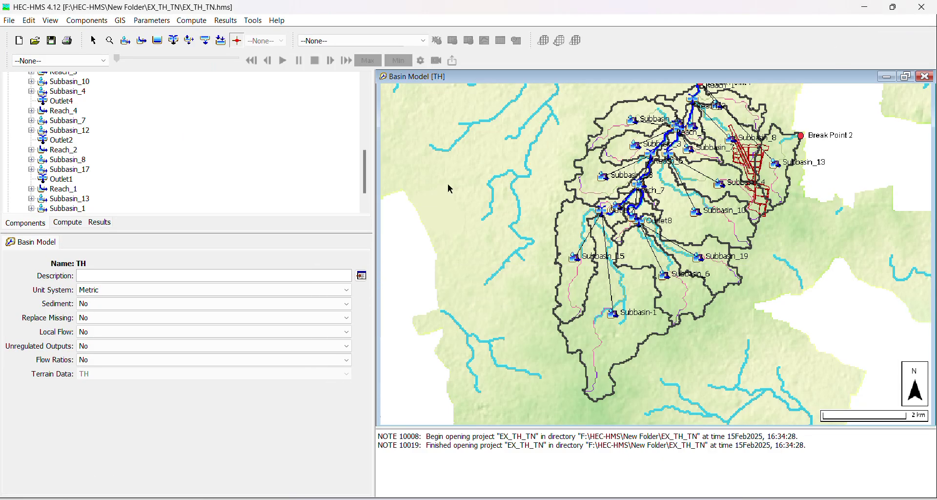
Open the reach characteristics table and copy the Length (KM) values from Reach_7 to Reach_1.
{"action": "left_click", "coordinate": [190, 20]}
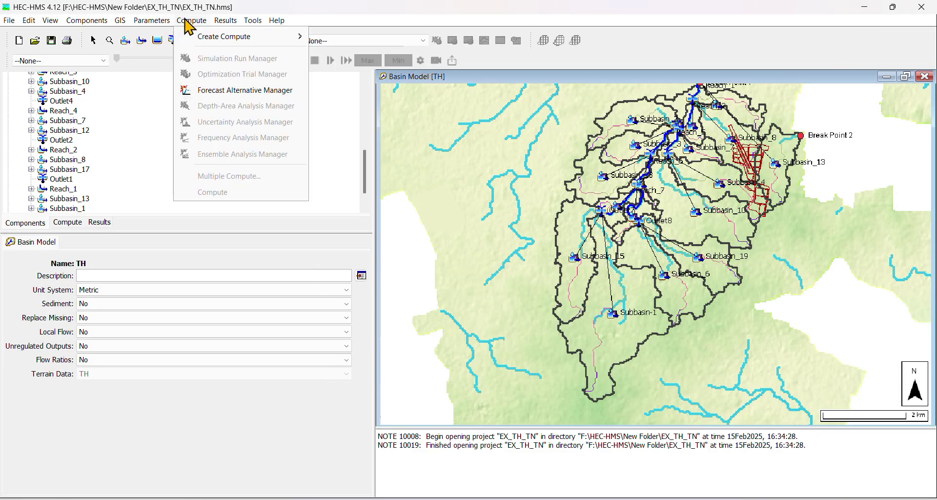
{"action": "mouse_move", "coordinate": [146, 20]}
{"action": "mouse_move", "coordinate": [193, 53]}
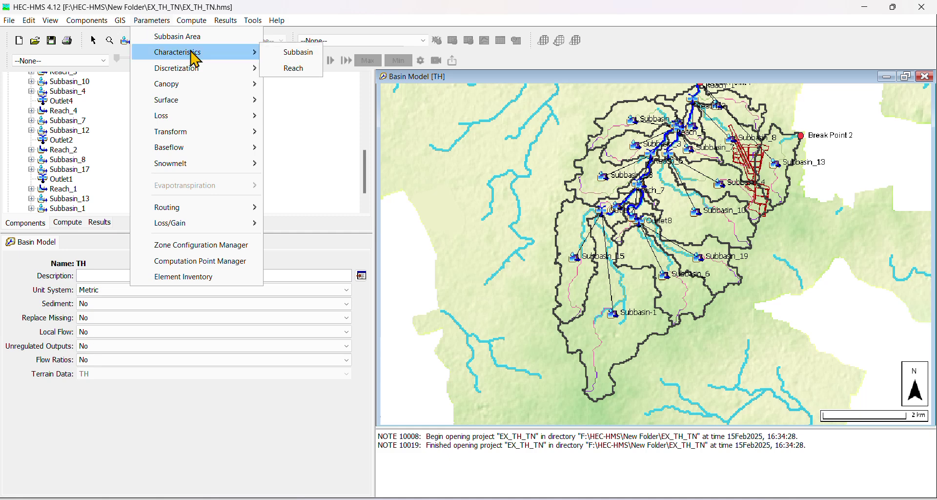
{"action": "left_click", "coordinate": [309, 69]}
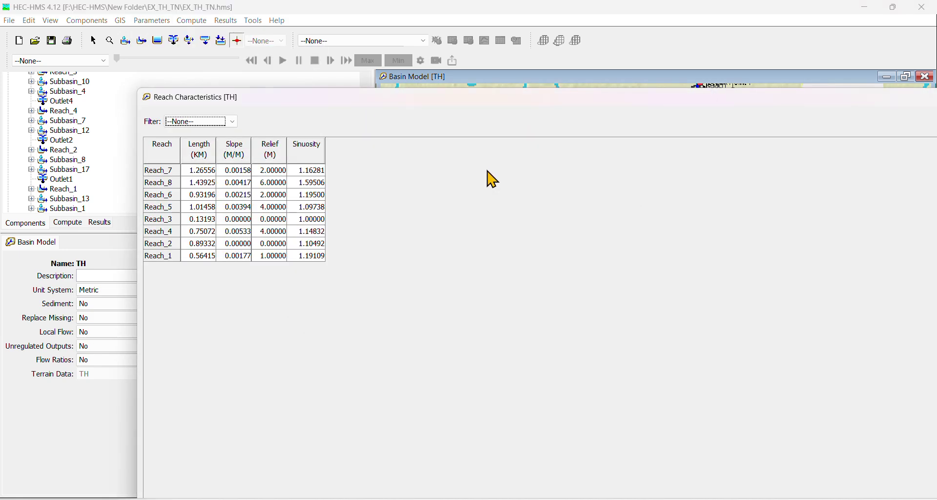
{"action": "left_click_drag", "start_coordinate": [201, 176], "coordinate": [211, 264]}
{"action": "key", "text": "ctrl+c"}
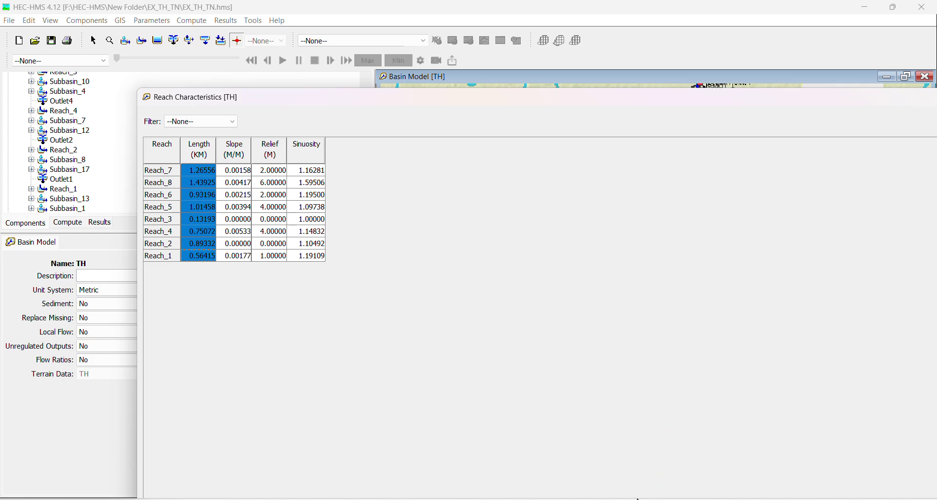
Paste the reach lengths into the Length (km) column, B3:B10, of the spreadsheet's K_x_Muskingm sheet.
{"action": "mouse_move", "coordinate": [605, 495]}
{"action": "left_click", "coordinate": [603, 464]}
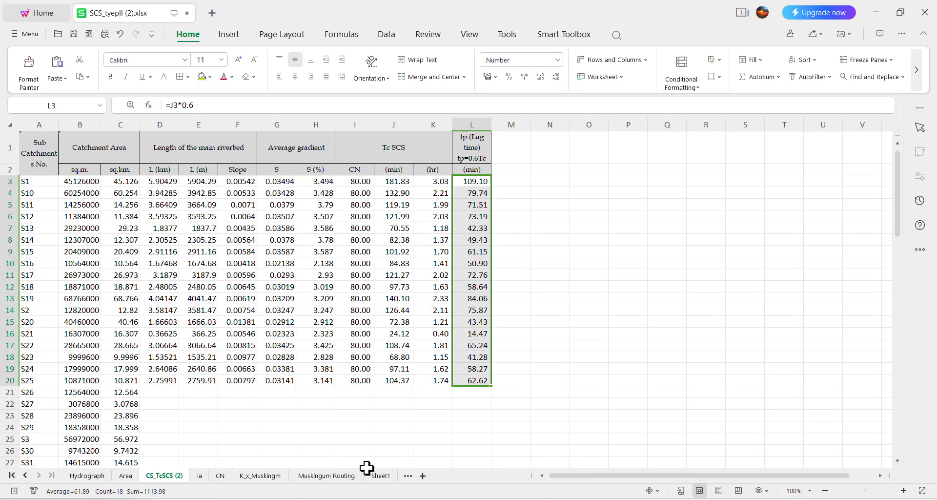
{"action": "left_click", "coordinate": [253, 476]}
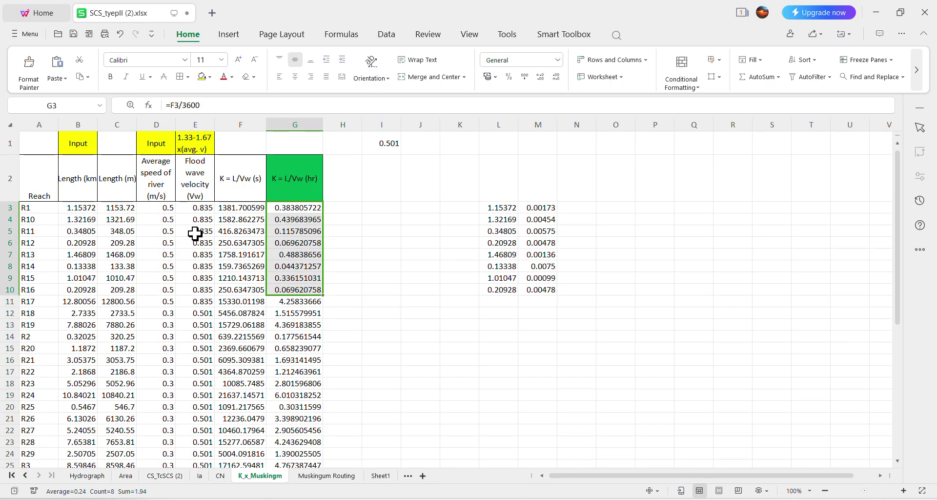
{"action": "scroll", "coordinate": [195, 234], "scroll_direction": "down", "scroll_amount": 1}
{"action": "left_click_drag", "start_coordinate": [75, 176], "coordinate": [88, 281]}
{"action": "key", "text": "ctrl+v"}
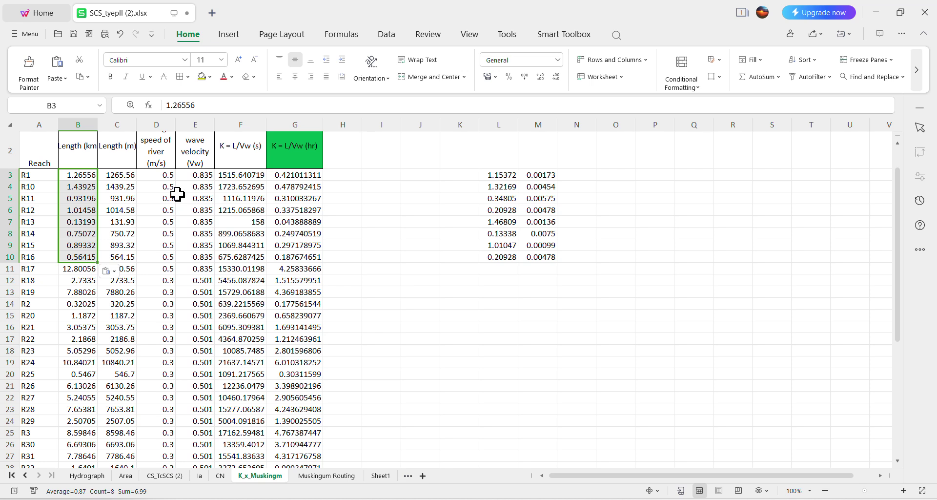
{"action": "scroll", "coordinate": [175, 201], "scroll_direction": "up", "scroll_amount": 1}
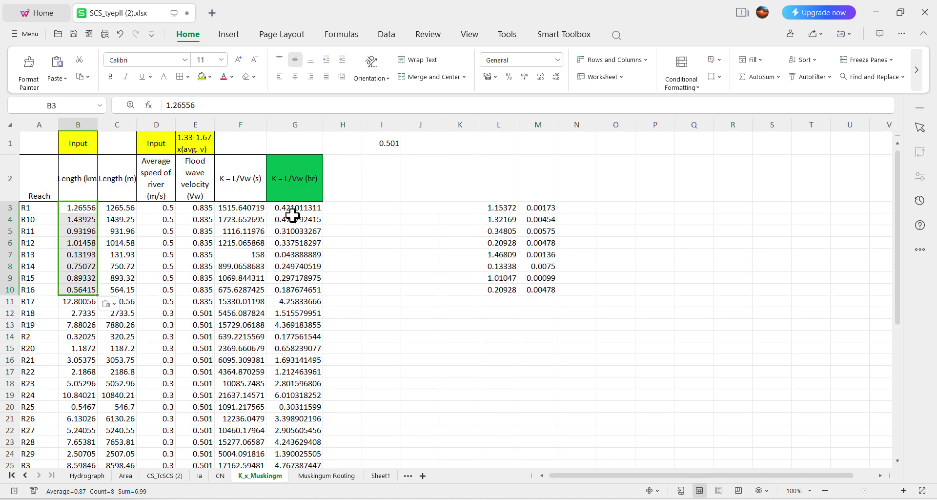
Copy the Muskingum K and X values in B3:C10 of the Muskingum Routing sheet.
{"action": "left_click", "coordinate": [323, 476]}
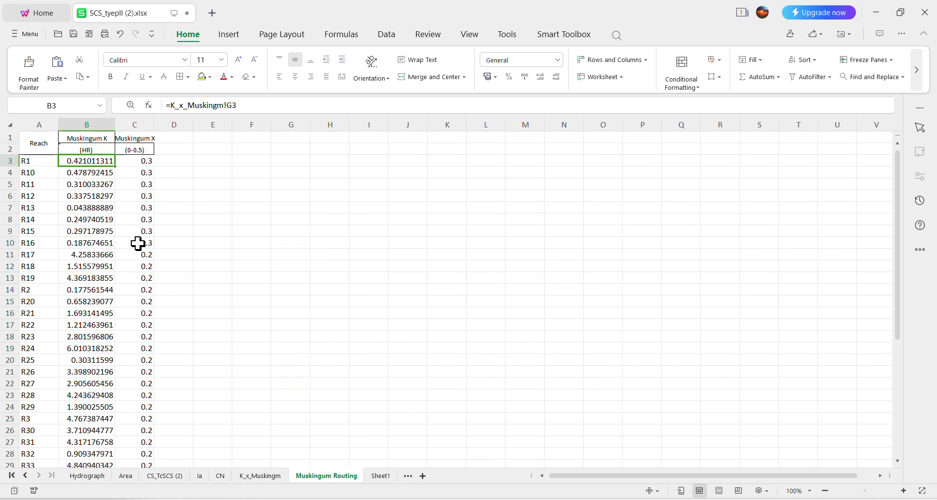
{"action": "left_click_drag", "start_coordinate": [76, 160], "coordinate": [128, 239]}
{"action": "key", "text": "ctrl+c"}
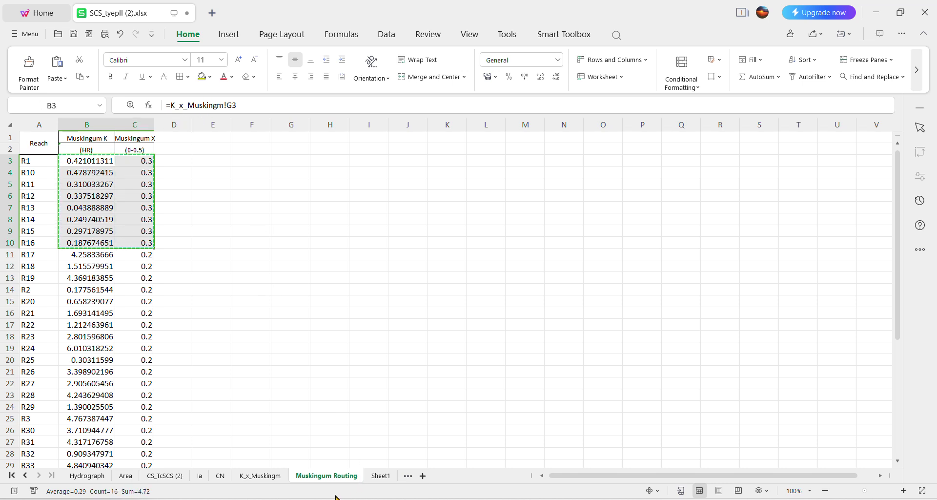
Check the 1.33-1.67 velocity factor in E1 and the flood wave velocity formula in E3 of the K_x_Muskingm sheet.
{"action": "left_click", "coordinate": [261, 476]}
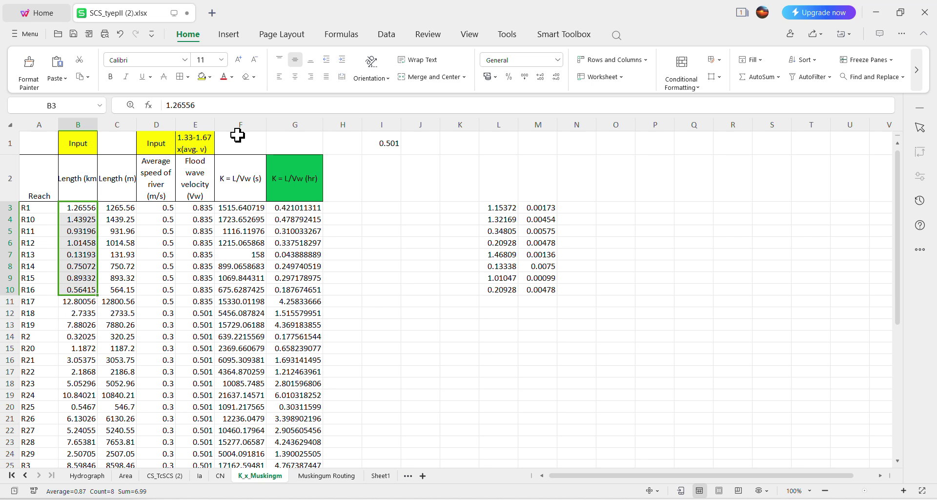
{"action": "left_click", "coordinate": [193, 139]}
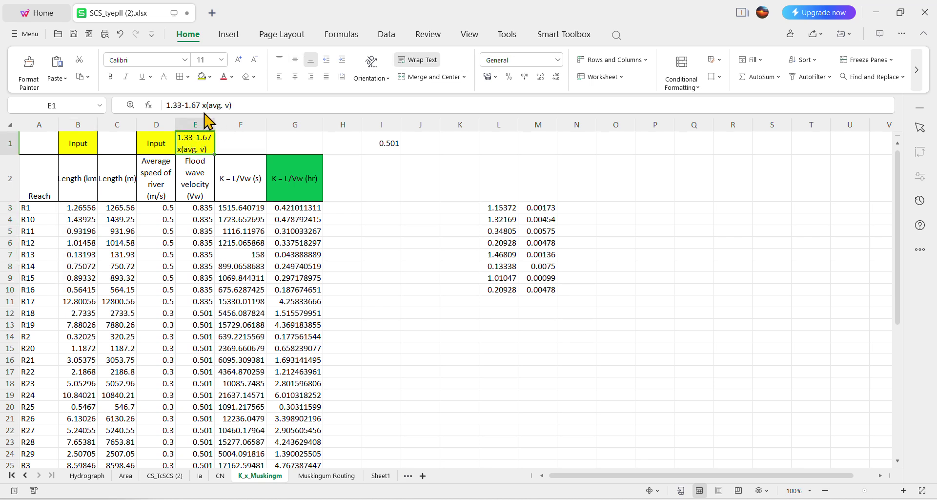
{"action": "left_click_drag", "start_coordinate": [202, 105], "coordinate": [233, 105]}
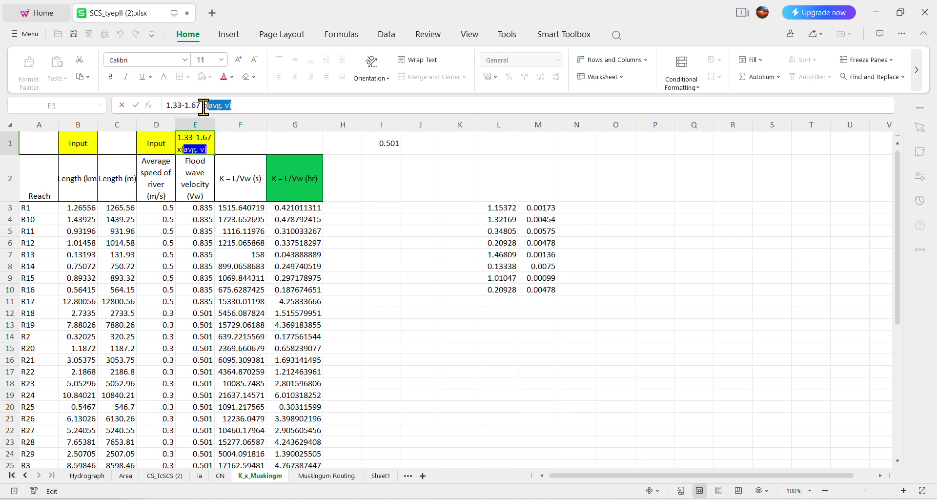
{"action": "left_click_drag", "start_coordinate": [202, 106], "coordinate": [186, 105]}
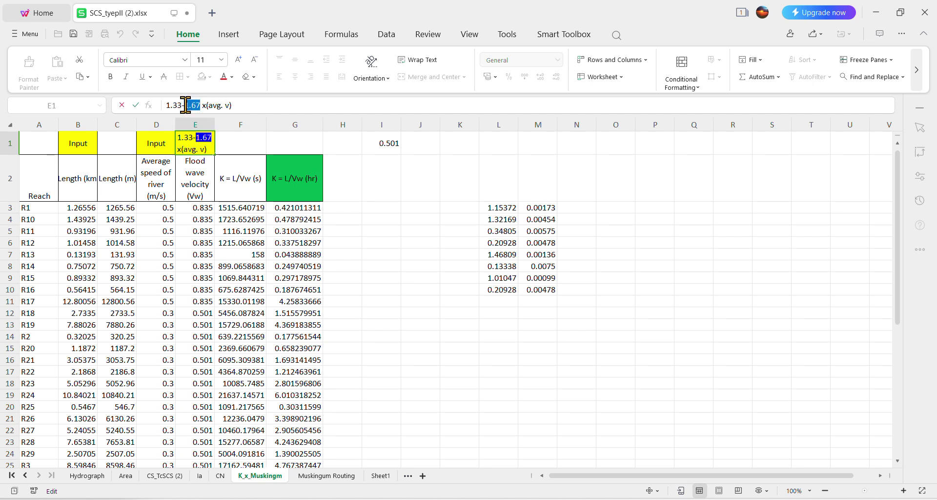
{"action": "left_click", "coordinate": [198, 206]}
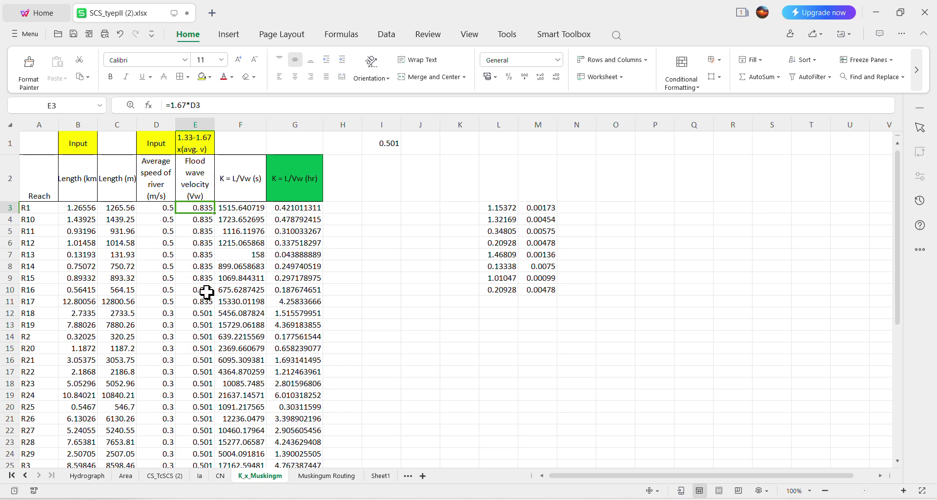
Compare the K values on the Muskingum Routing and K_x_Muskingm sheets and review the Muskingum X values in C3:C10.
{"action": "left_click", "coordinate": [339, 477]}
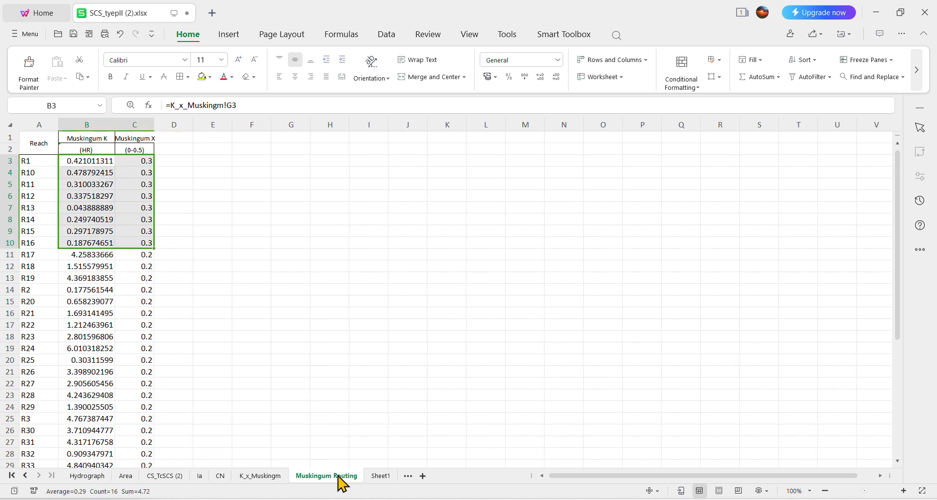
{"action": "left_click", "coordinate": [220, 174]}
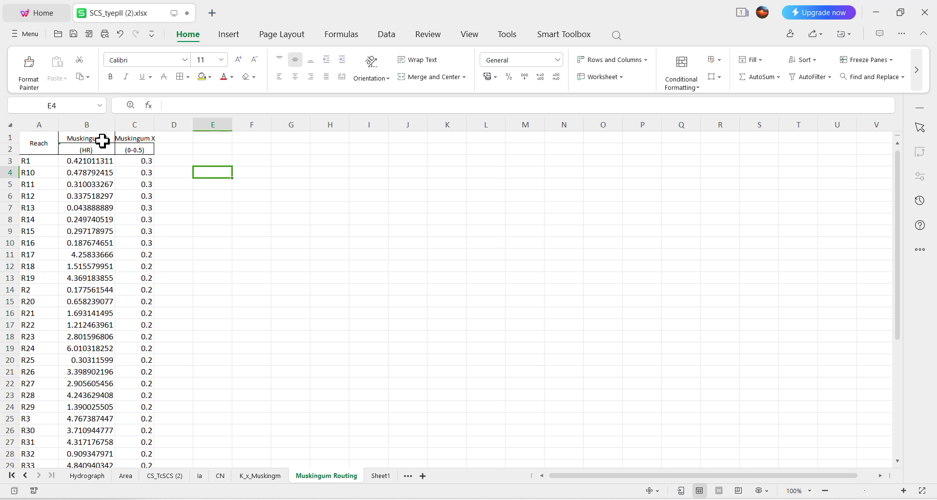
{"action": "left_click", "coordinate": [262, 476]}
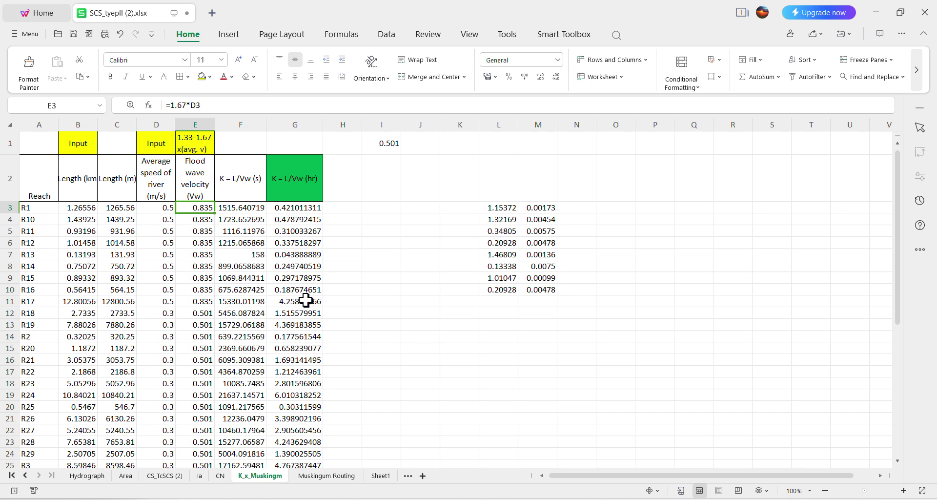
{"action": "left_click", "coordinate": [326, 476]}
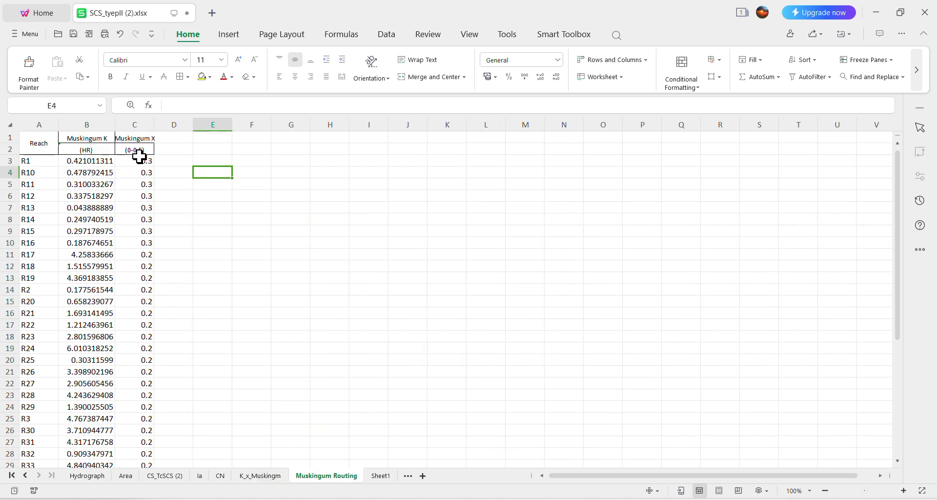
{"action": "left_click_drag", "start_coordinate": [142, 161], "coordinate": [137, 240]}
{"action": "left_click", "coordinate": [188, 205]}
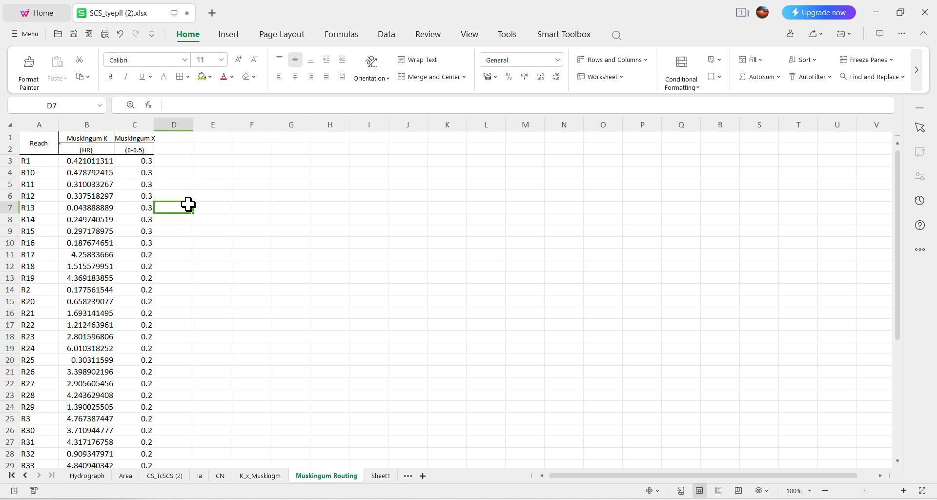
Copy B3:C10 of the Muskingum Routing sheet into the Muskingum K and X columns for Reach_7 to Reach_1, then apply and close the table.
{"action": "left_click_drag", "start_coordinate": [73, 161], "coordinate": [130, 239]}
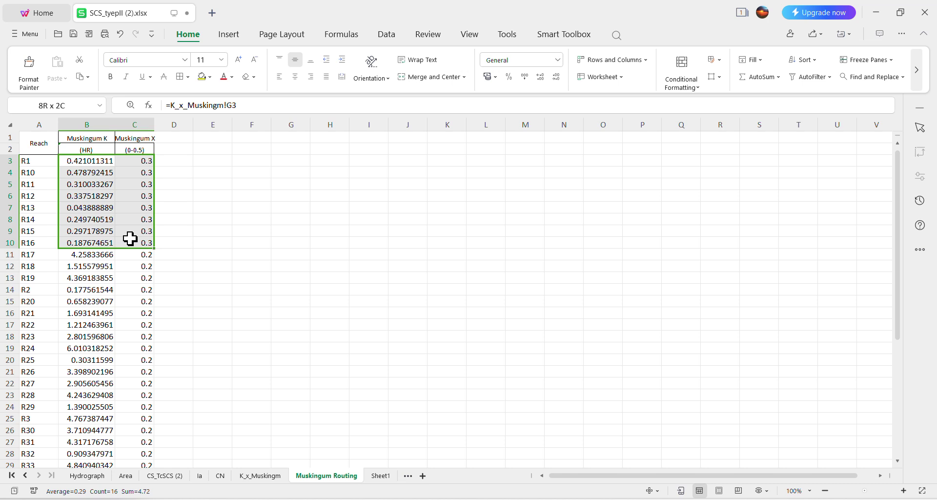
{"action": "key", "text": "ctrl+c"}
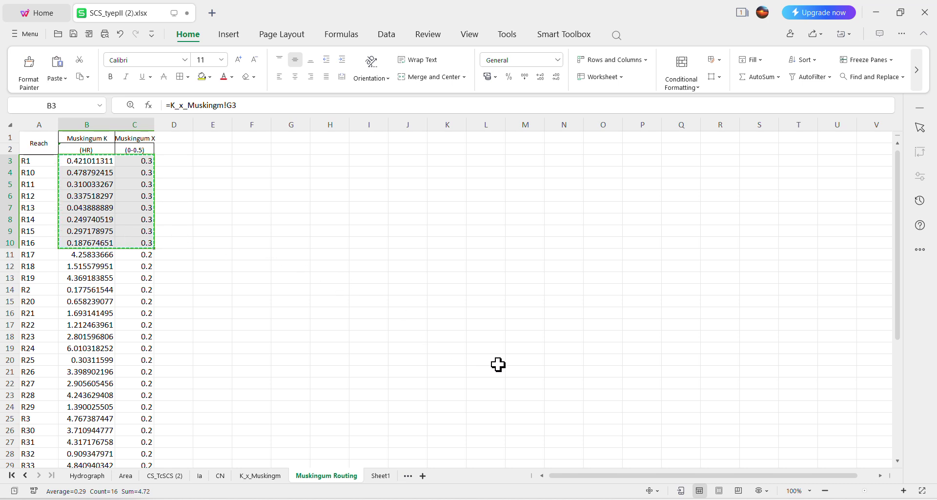
{"action": "mouse_move", "coordinate": [633, 499]}
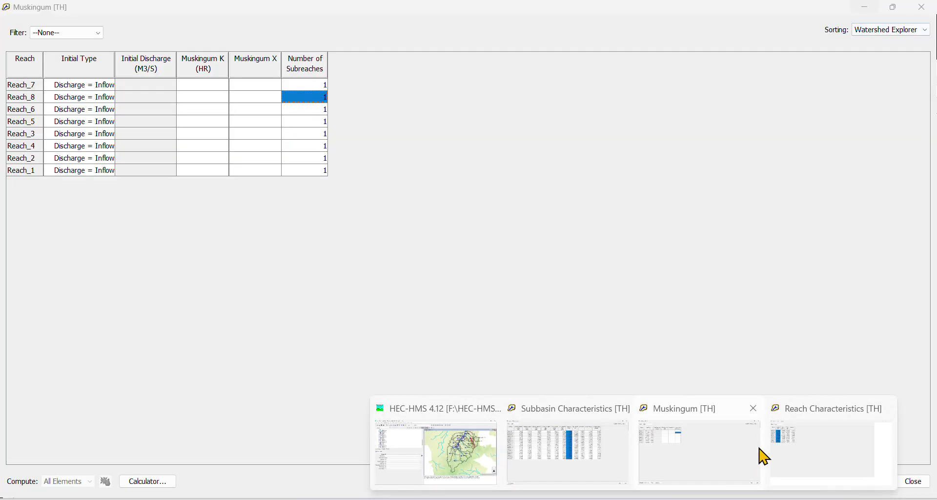
{"action": "left_click", "coordinate": [730, 454]}
{"action": "left_click_drag", "start_coordinate": [204, 85], "coordinate": [243, 167]}
{"action": "key", "text": "ctrl+v"}
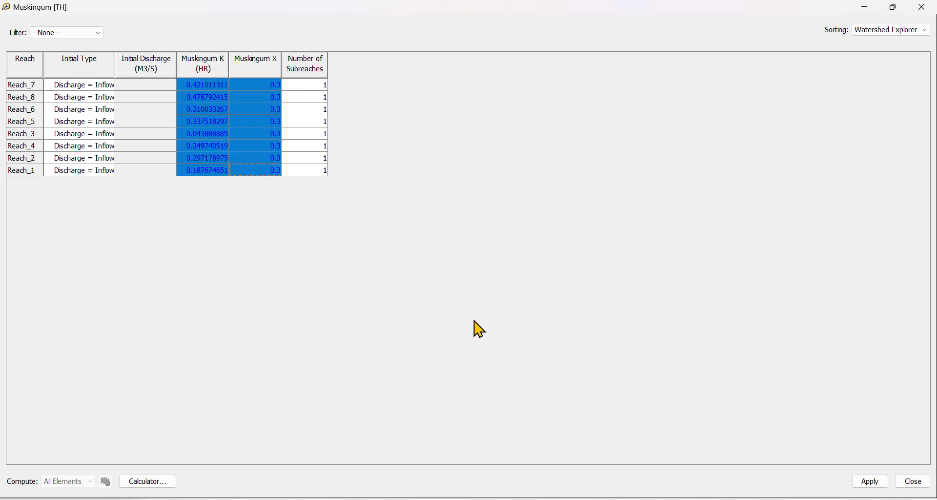
{"action": "left_click", "coordinate": [874, 481]}
{"action": "left_click", "coordinate": [911, 483]}
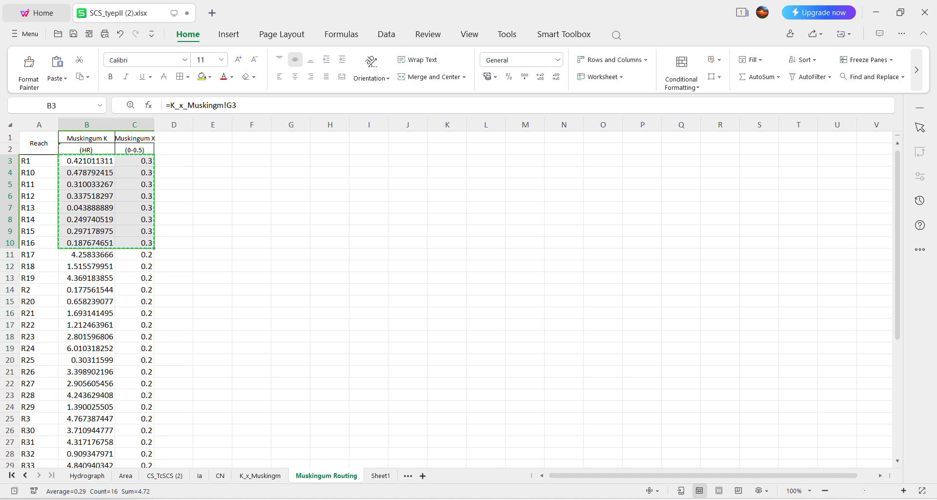
Close the reach and subbasin characteristics tables and switch to the main HEC-HMS project window.
{"action": "mouse_move", "coordinate": [784, 433]}
{"action": "left_click", "coordinate": [818, 410]}
{"action": "left_click", "coordinate": [734, 447]}
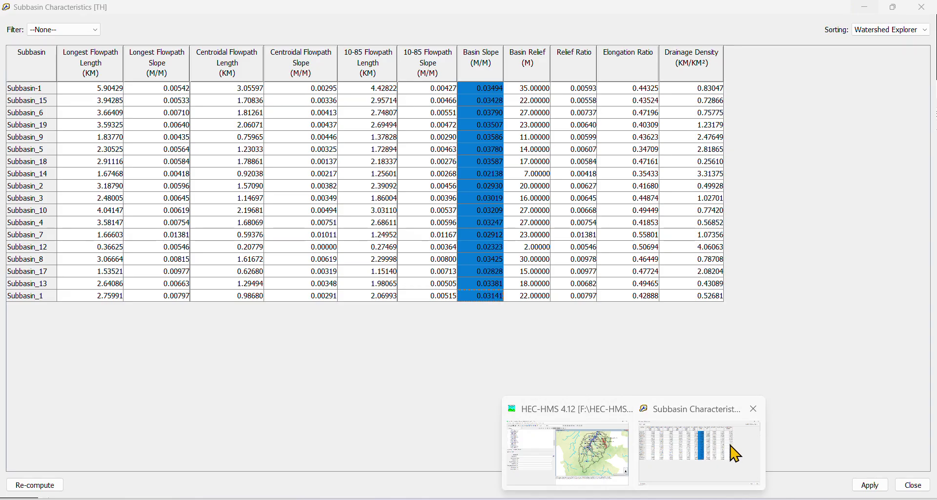
{"action": "left_click", "coordinate": [918, 8]}
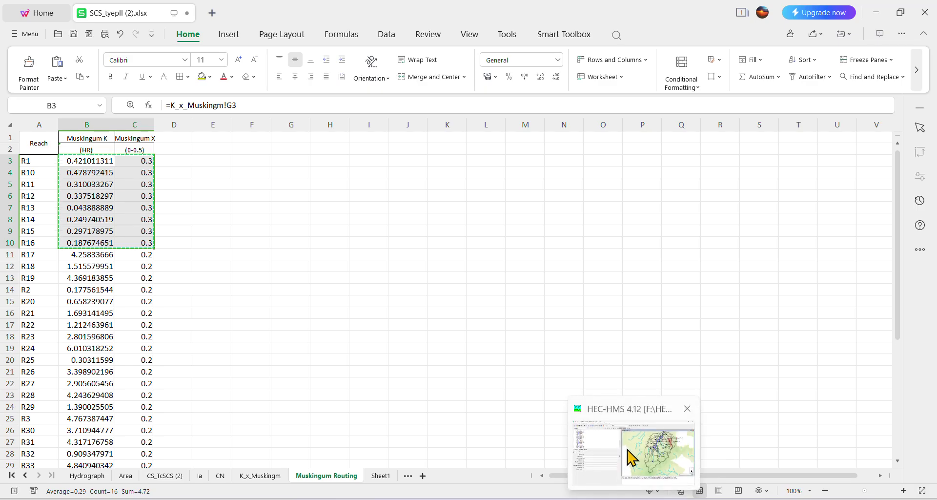
{"action": "left_click", "coordinate": [628, 450]}
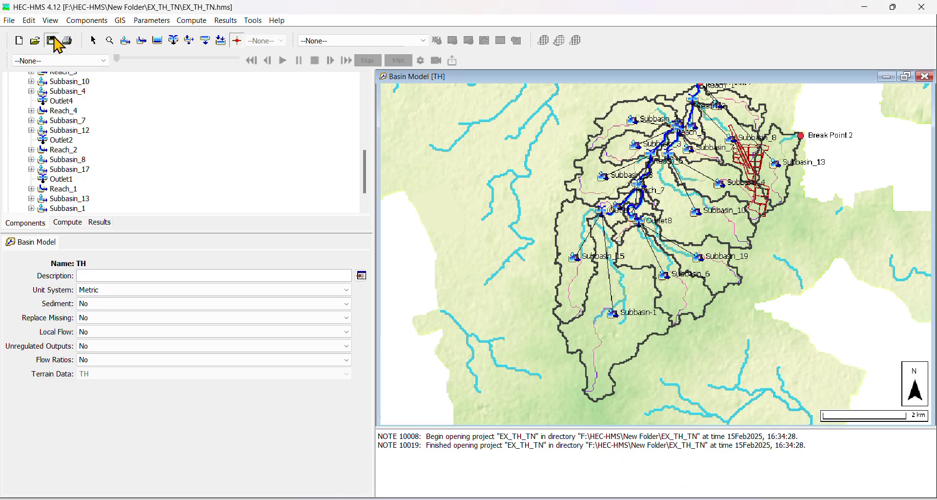
{"action": "left_click", "coordinate": [73, 224]}
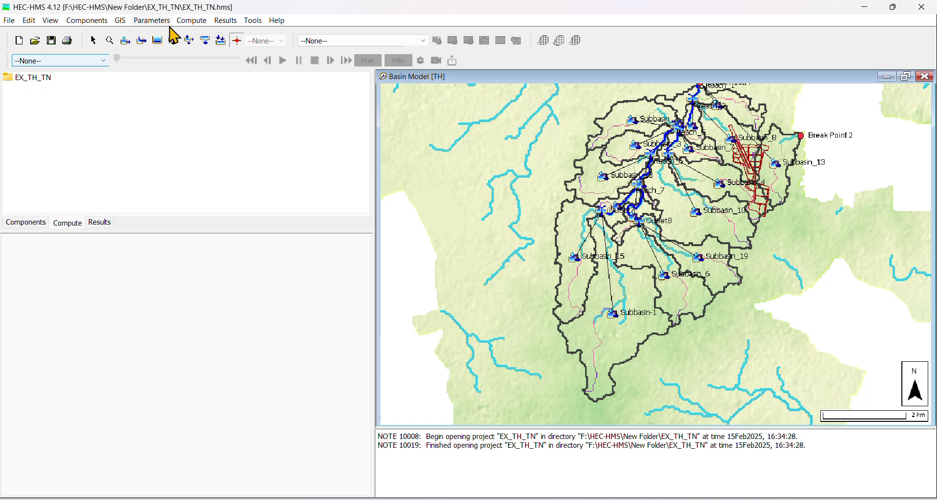
{"action": "left_click", "coordinate": [197, 22]}
{"action": "mouse_move", "coordinate": [237, 36]}
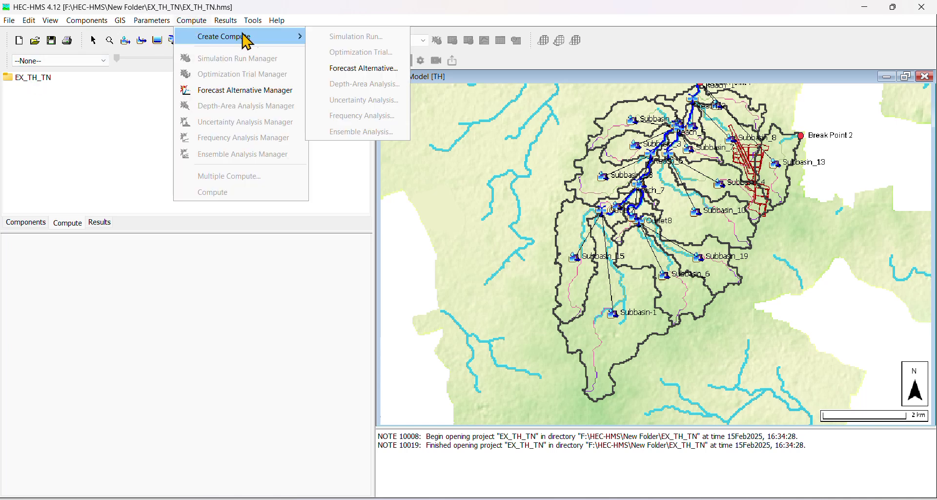
{"action": "left_click", "coordinate": [37, 225]}
{"action": "scroll", "coordinate": [92, 152], "scroll_direction": "up", "scroll_amount": 4}
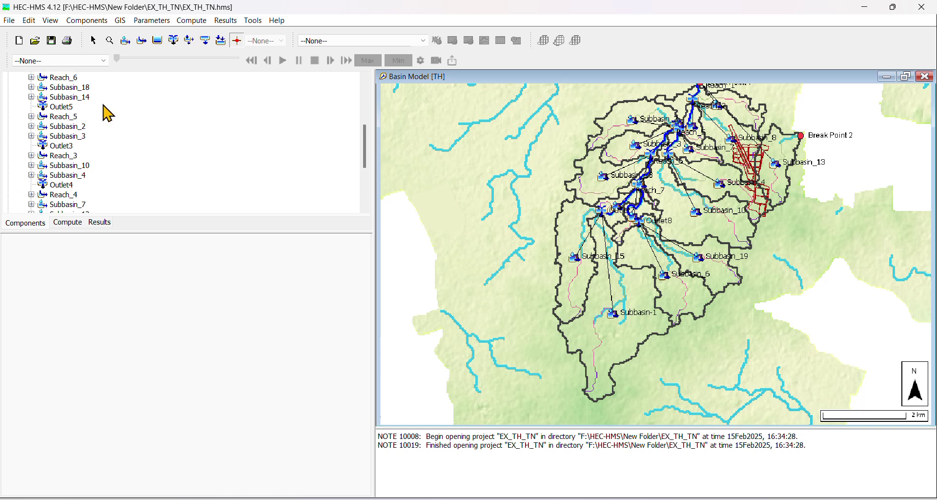
Create a new meteorologic model named 50 Year and close the model manager.
{"action": "left_click", "coordinate": [87, 20]}
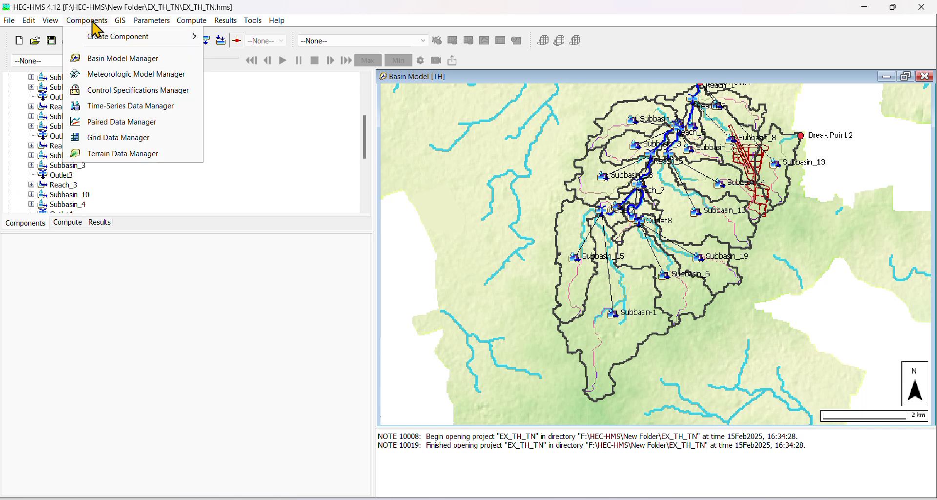
{"action": "left_click", "coordinate": [137, 74]}
{"action": "left_click", "coordinate": [280, 133]}
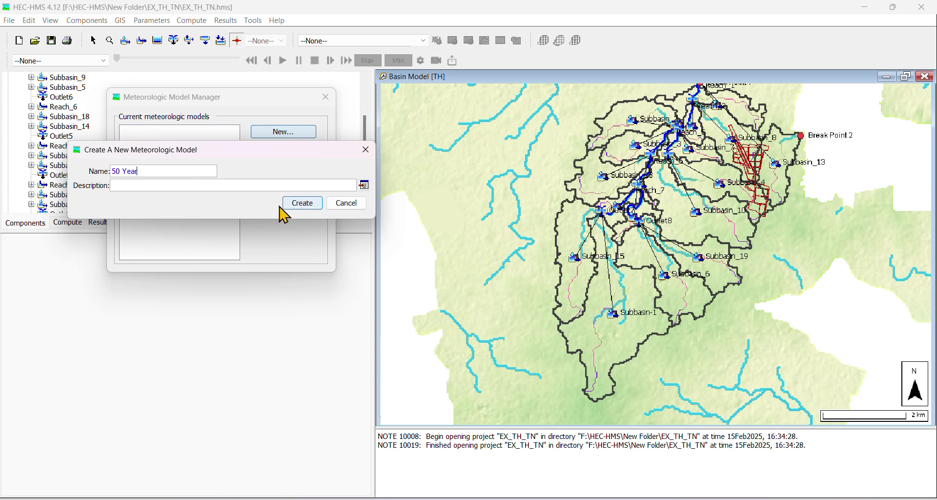
{"action": "left_click", "coordinate": [299, 205]}
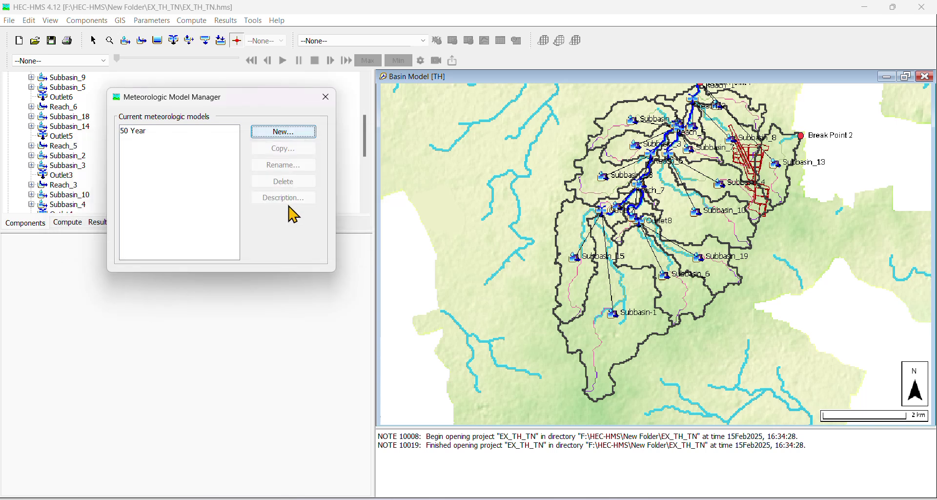
{"action": "left_click", "coordinate": [326, 98]}
Open the 50 Year meteorologic model and set its precipitation method to Frequency Storm.
{"action": "scroll", "coordinate": [49, 178], "scroll_direction": "up", "scroll_amount": 4}
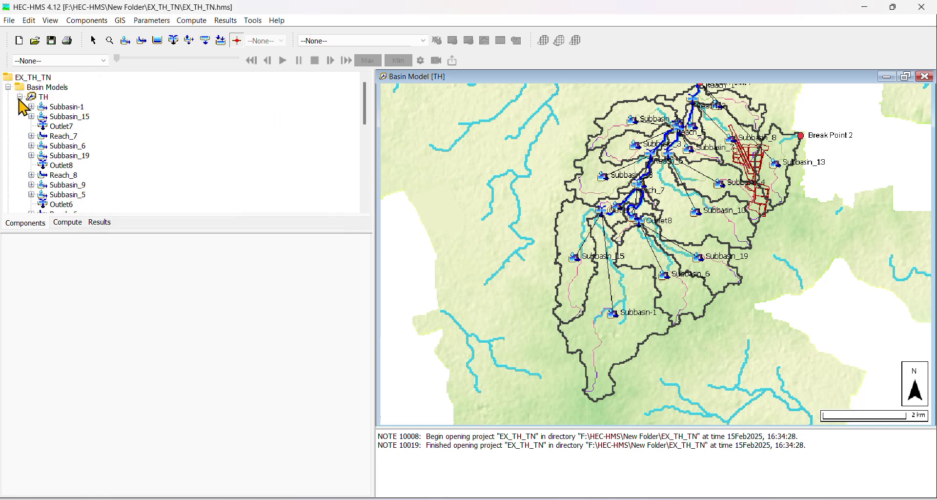
{"action": "left_click", "coordinate": [8, 87]}
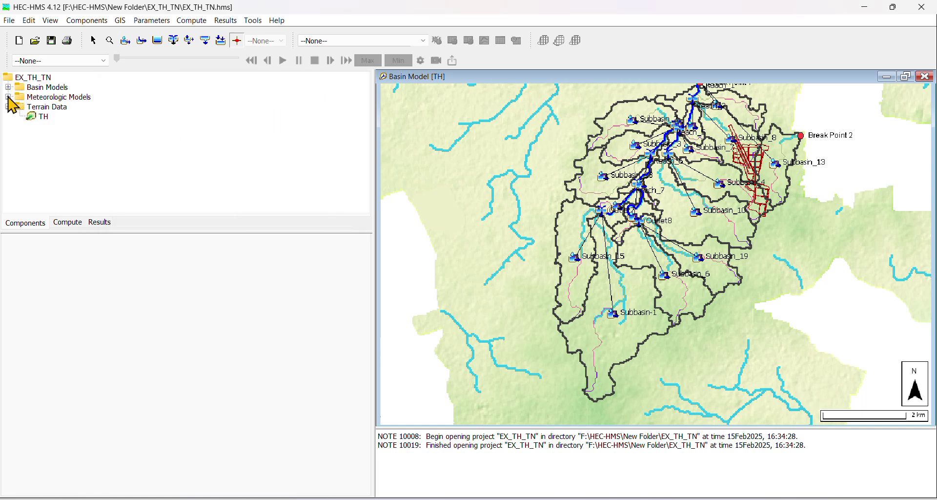
{"action": "left_click", "coordinate": [8, 97]}
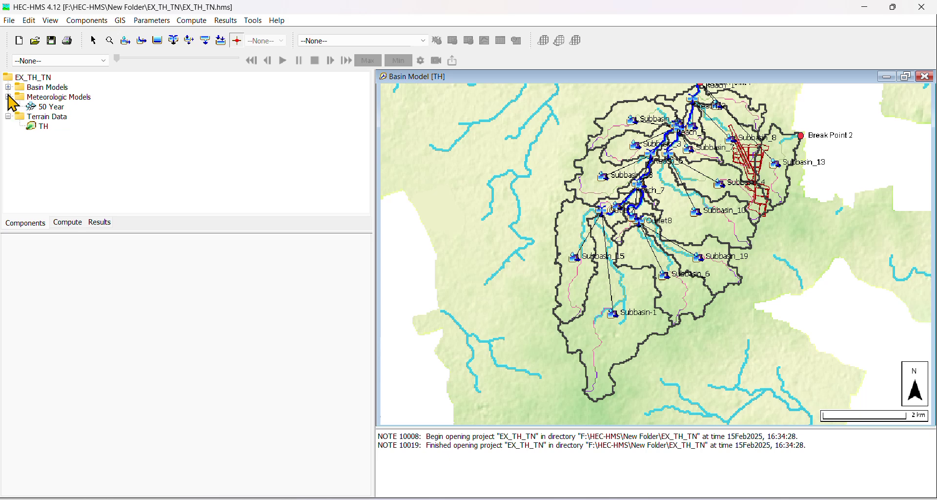
{"action": "double_click", "coordinate": [37, 108]}
{"action": "left_click", "coordinate": [65, 118]}
{"action": "left_click", "coordinate": [49, 105]}
{"action": "left_click", "coordinate": [114, 333]}
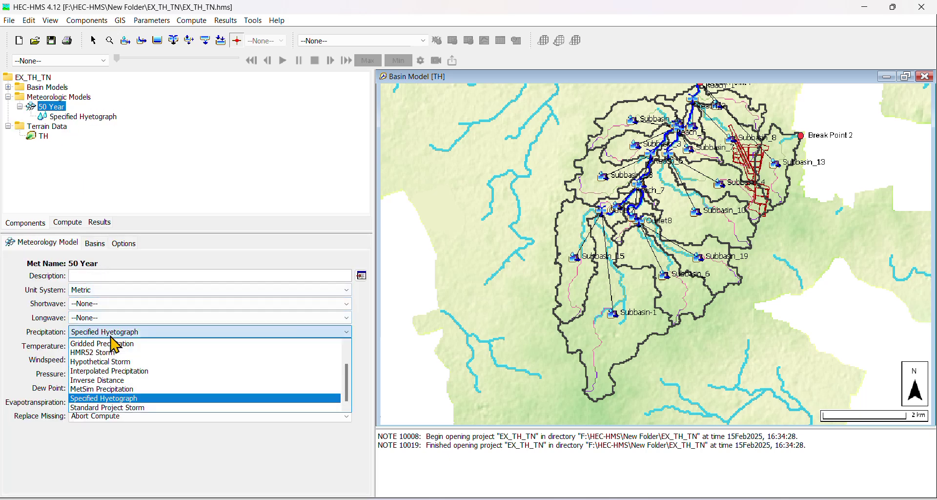
{"action": "scroll", "coordinate": [115, 356], "scroll_direction": "up", "scroll_amount": 3}
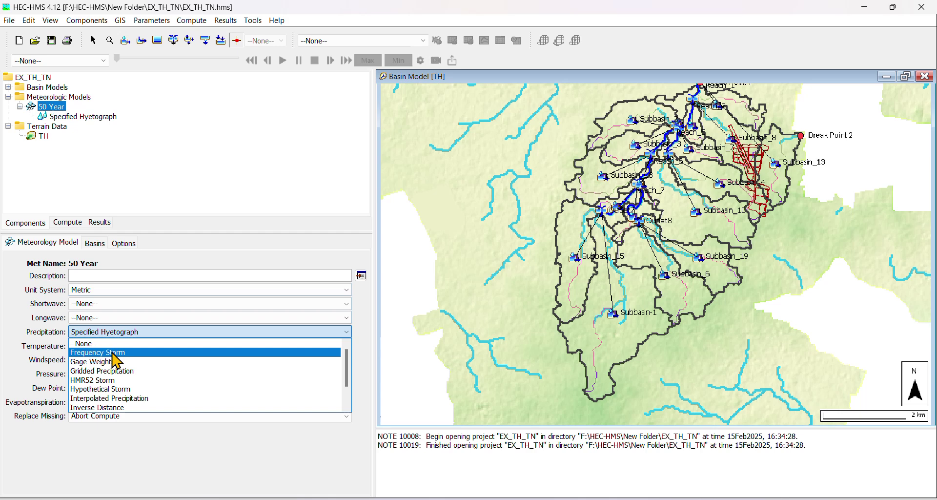
{"action": "left_click", "coordinate": [112, 353]}
{"action": "left_click", "coordinate": [165, 397]}
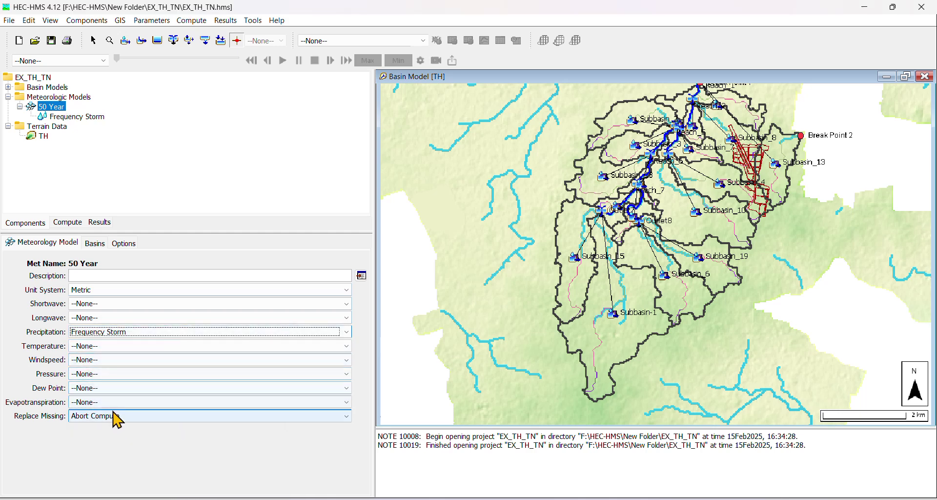
Set Include Subbasins to Yes for basin model TH in the 50 Year model and select its Frequency Storm component.
{"action": "left_click", "coordinate": [95, 243]}
{"action": "left_click", "coordinate": [243, 287]}
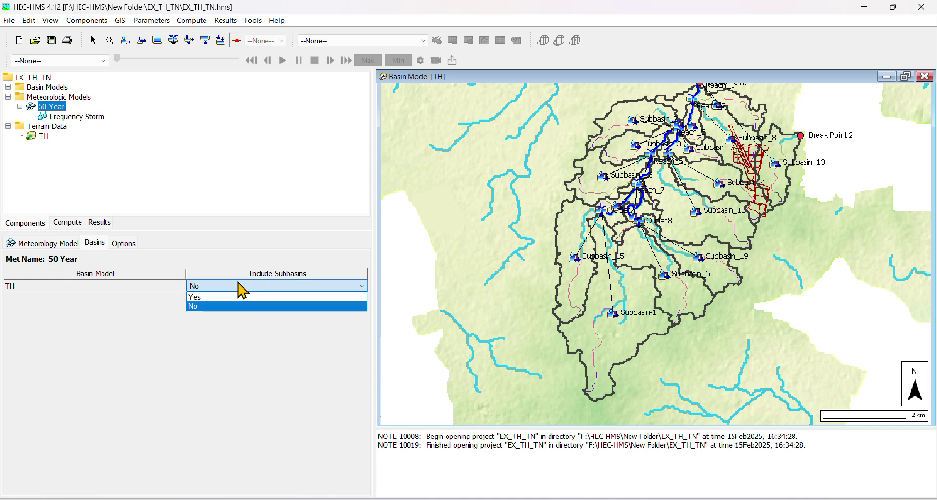
{"action": "left_click", "coordinate": [225, 297]}
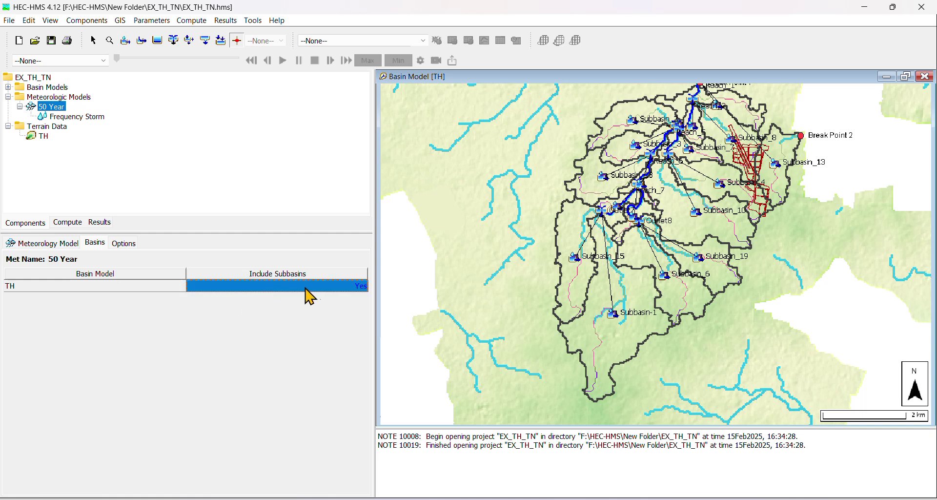
{"action": "left_click", "coordinate": [52, 118]}
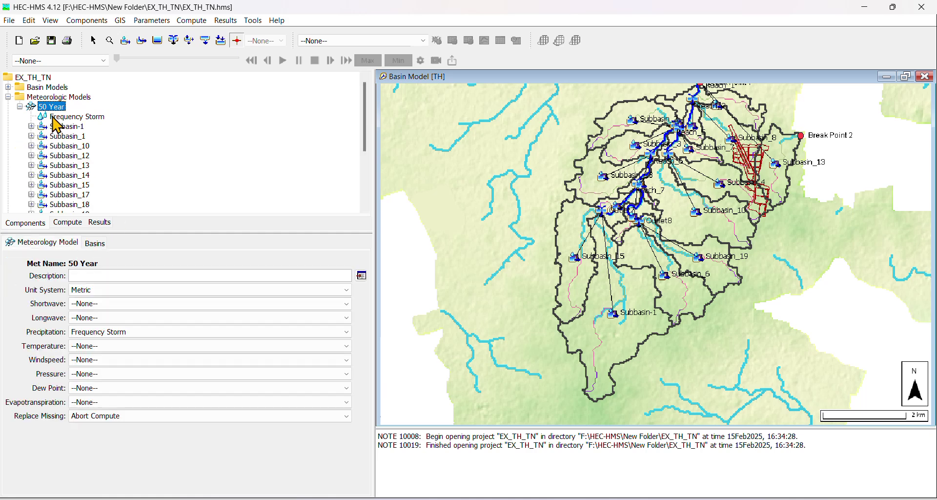
Open the 50 Year model's Frequency Storm settings and review the Annual-Partial Conversion and Intensity Position options.
{"action": "left_click", "coordinate": [54, 117]}
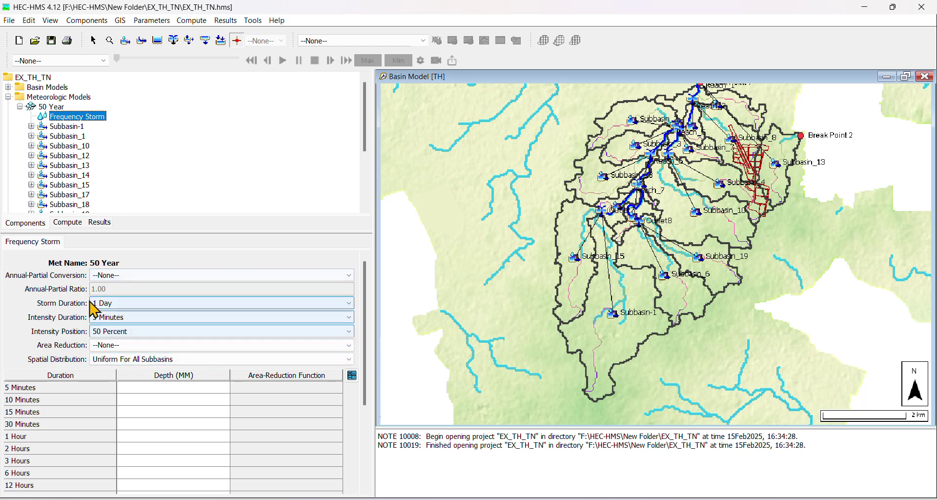
{"action": "left_click", "coordinate": [128, 276]}
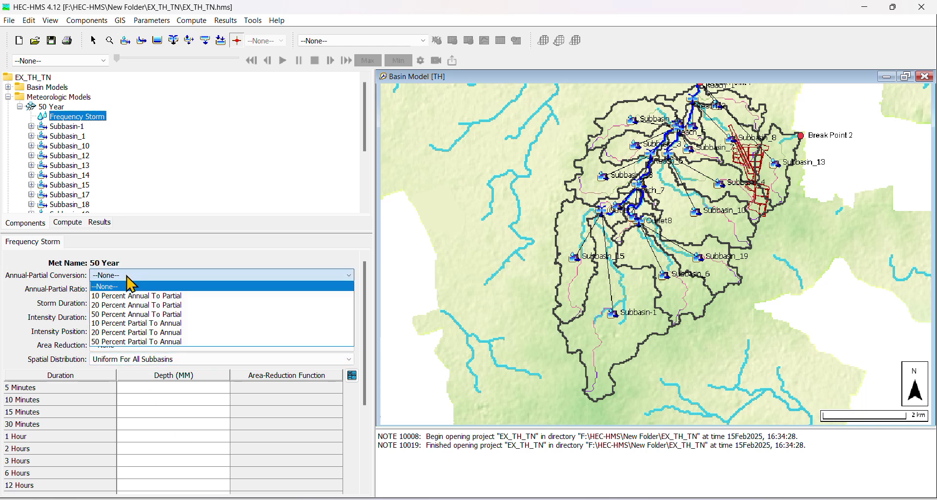
{"action": "left_click", "coordinate": [128, 277]}
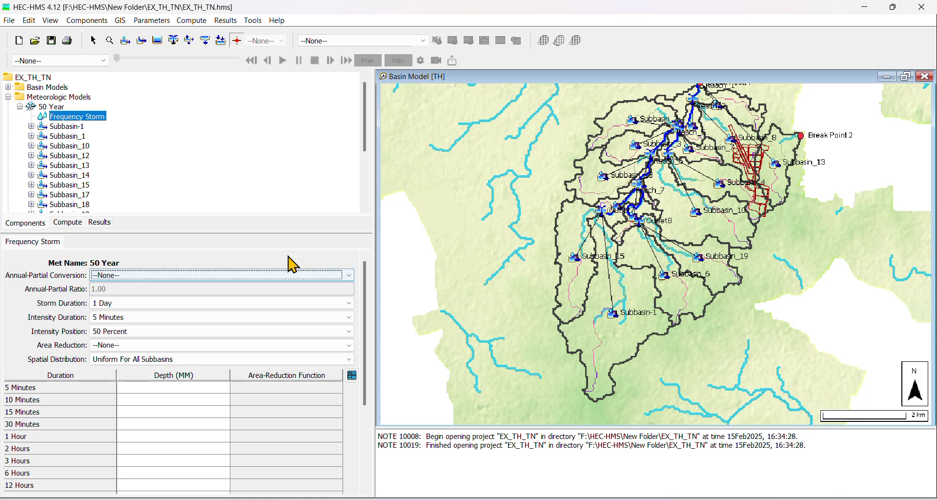
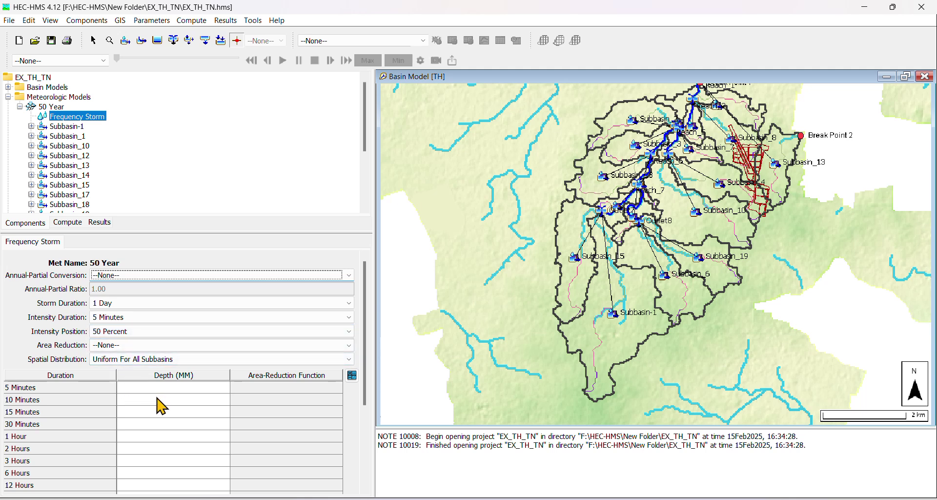
{"action": "scroll", "coordinate": [181, 423], "scroll_direction": "down", "scroll_amount": 1}
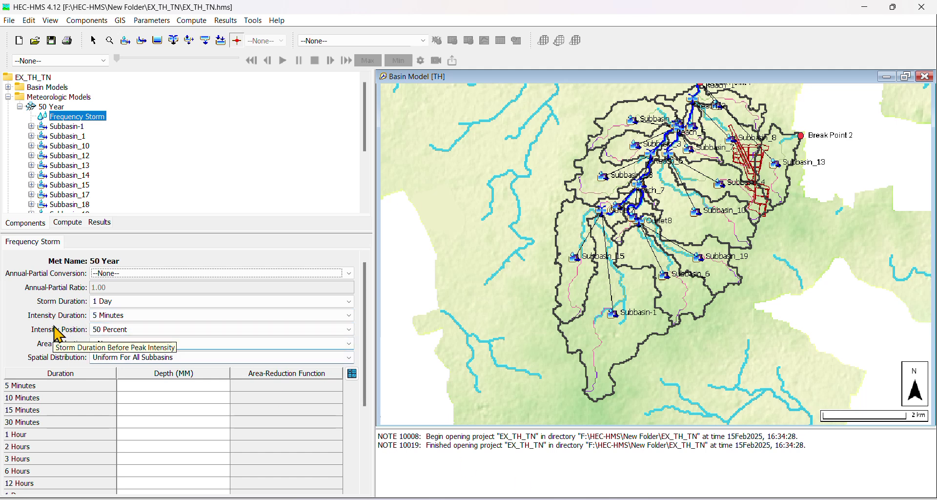
{"action": "left_click", "coordinate": [138, 330]}
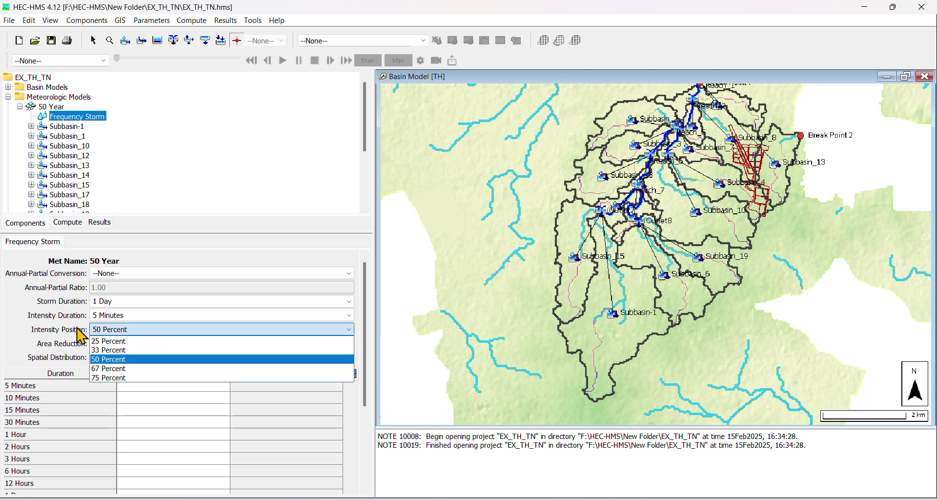
{"action": "left_click", "coordinate": [31, 355]}
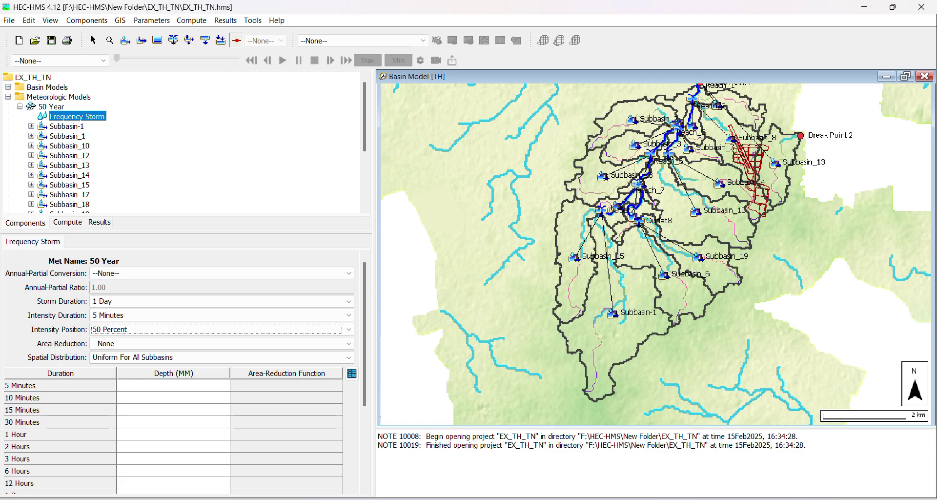
Switch to WPS Office, save the SCS_tyepII (2).xlsx workbook, and open the IDF procedure workbook.
{"action": "left_click", "coordinate": [607, 498]}
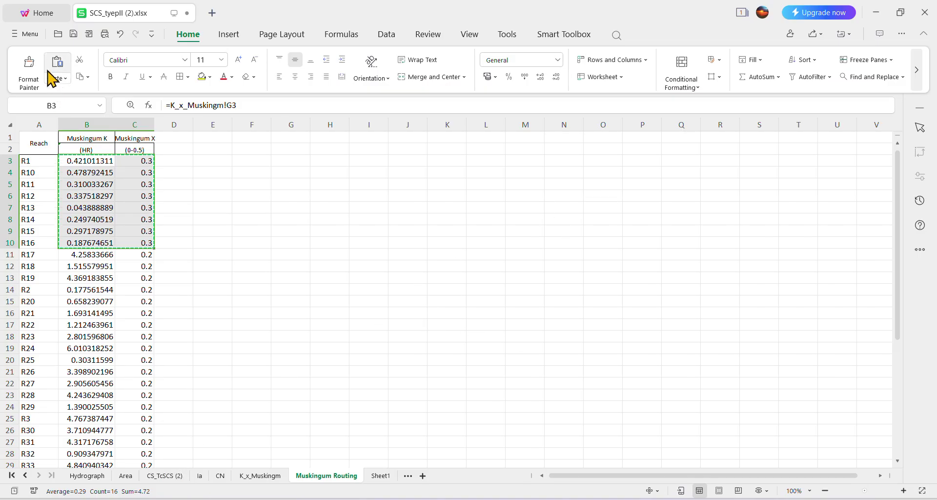
{"action": "left_click", "coordinate": [73, 34]}
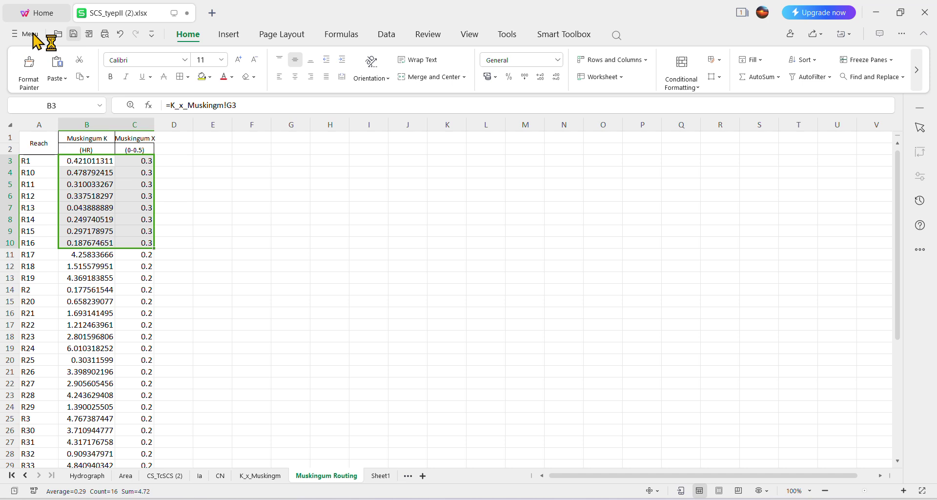
{"action": "left_click", "coordinate": [33, 33]}
{"action": "left_click", "coordinate": [276, 120]}
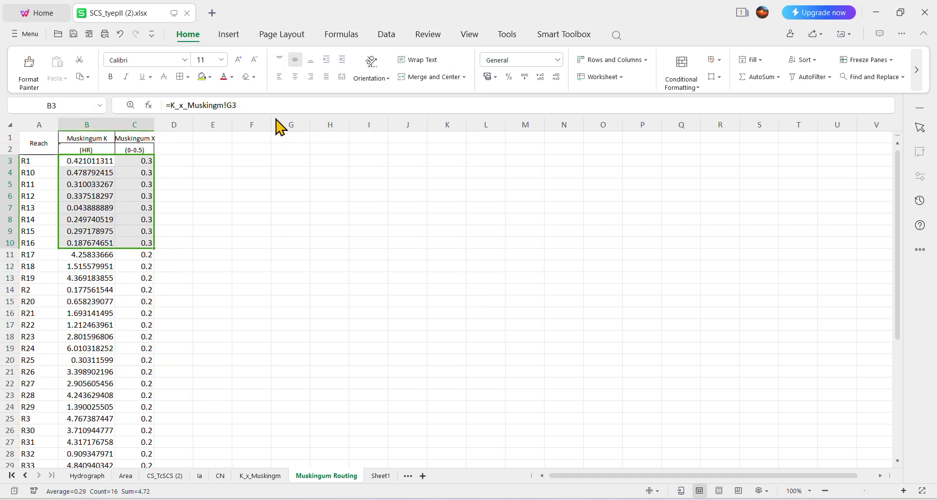
Copy the 50-year rainfall depths from 5 minutes to 24 hours in the IDF sheet into the Frequency Storm depth column in HEC-HMS.
{"action": "left_click_drag", "start_coordinate": [491, 263], "coordinate": [495, 377]}
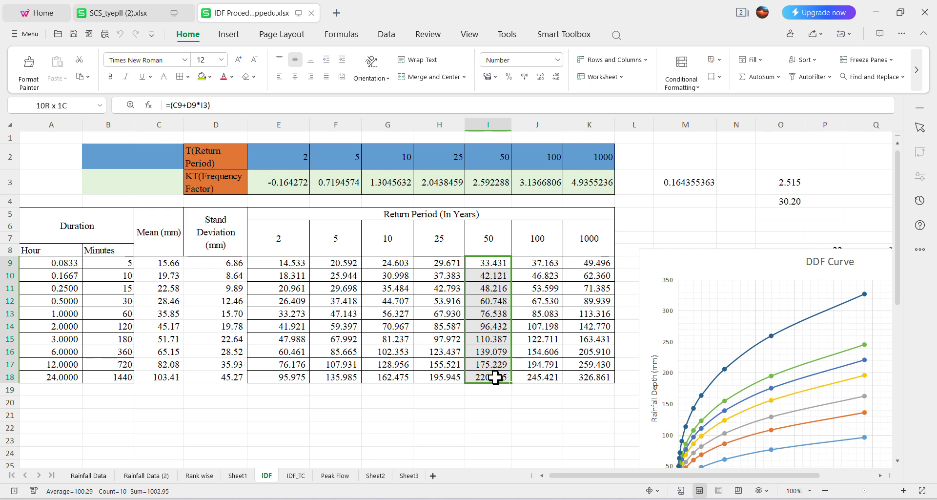
{"action": "key", "text": "ctrl+c"}
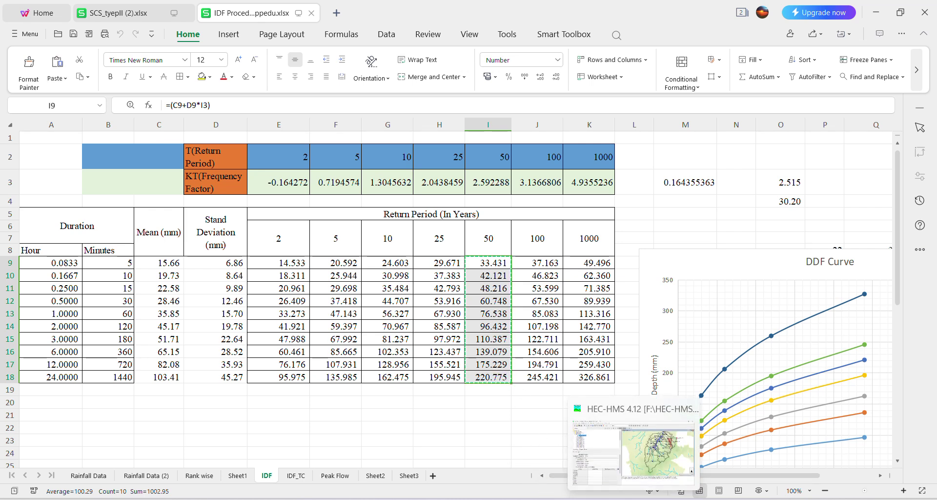
{"action": "left_click", "coordinate": [606, 444]}
{"action": "left_click_drag", "start_coordinate": [202, 382], "coordinate": [216, 483]}
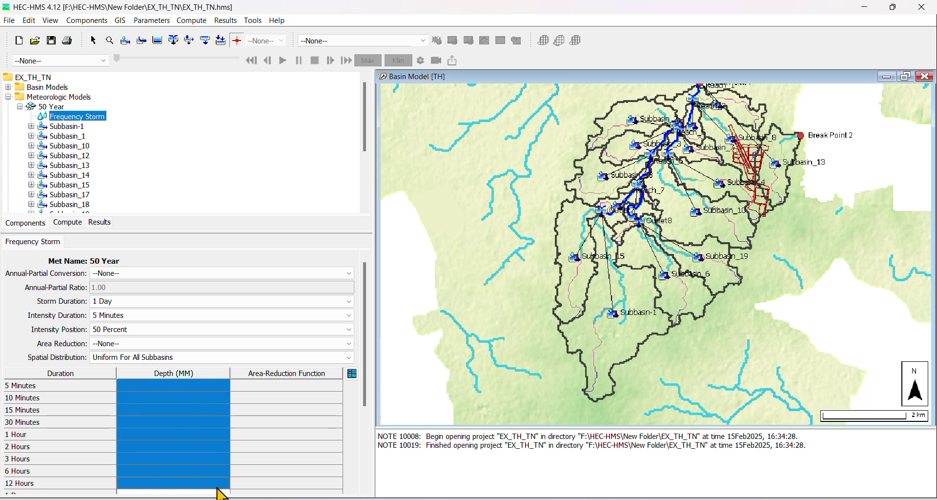
{"action": "key", "text": "ctrl+v"}
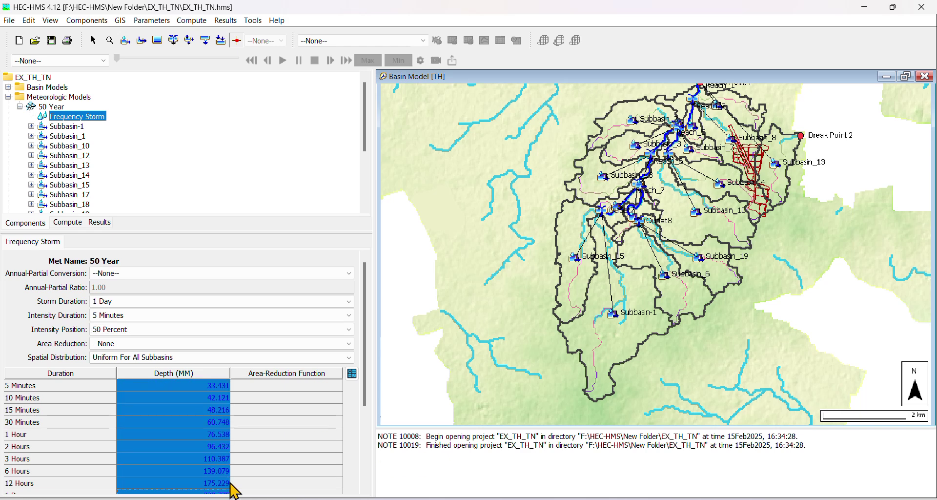
{"action": "left_click", "coordinate": [292, 436]}
{"action": "left_click_drag", "start_coordinate": [369, 410], "coordinate": [349, 376]}
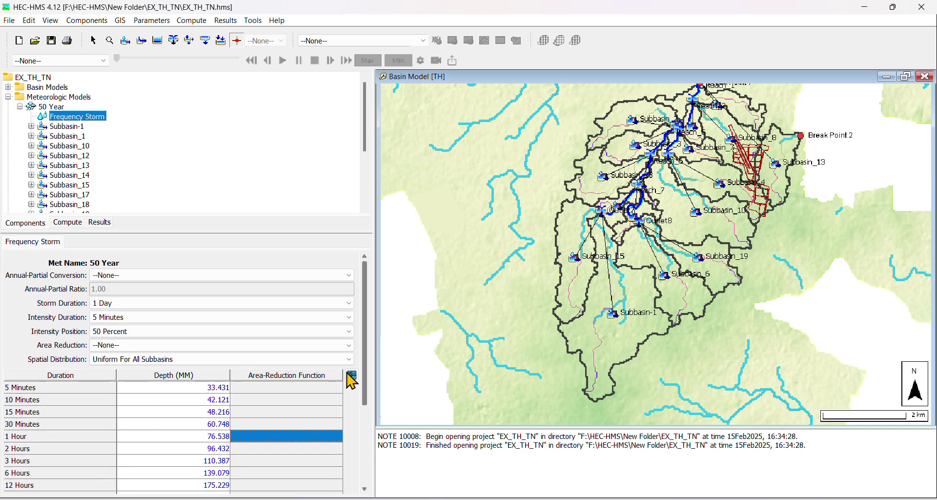
Create new control specifications named 50 Year and close the control specifications manager.
{"action": "left_click", "coordinate": [71, 226]}
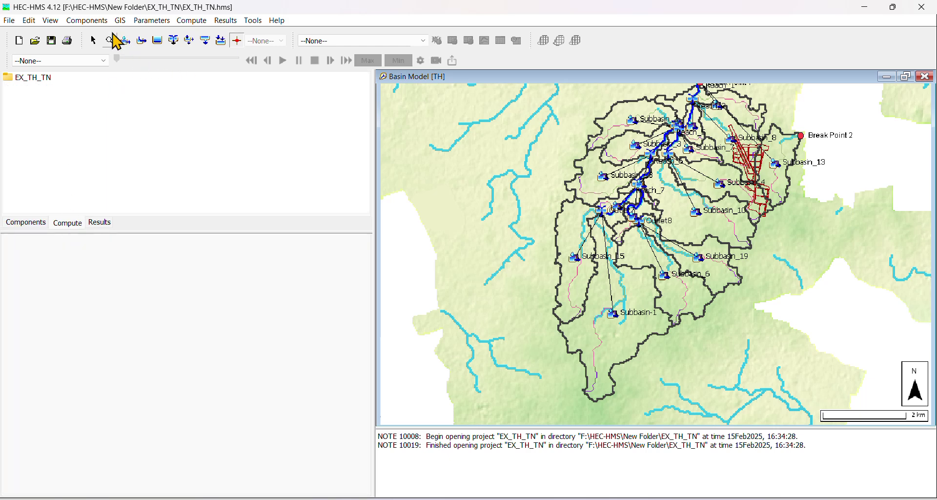
{"action": "left_click", "coordinate": [37, 223]}
{"action": "left_click", "coordinate": [151, 22]}
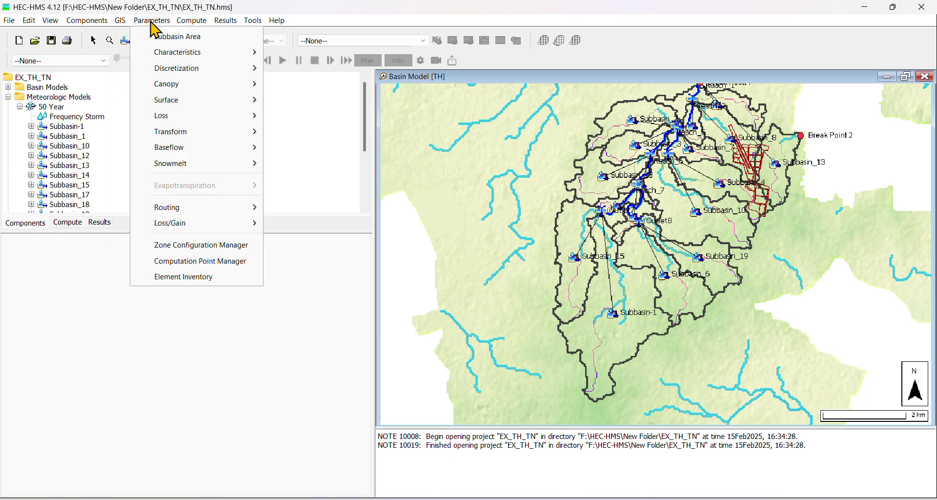
{"action": "mouse_move", "coordinate": [87, 21]}
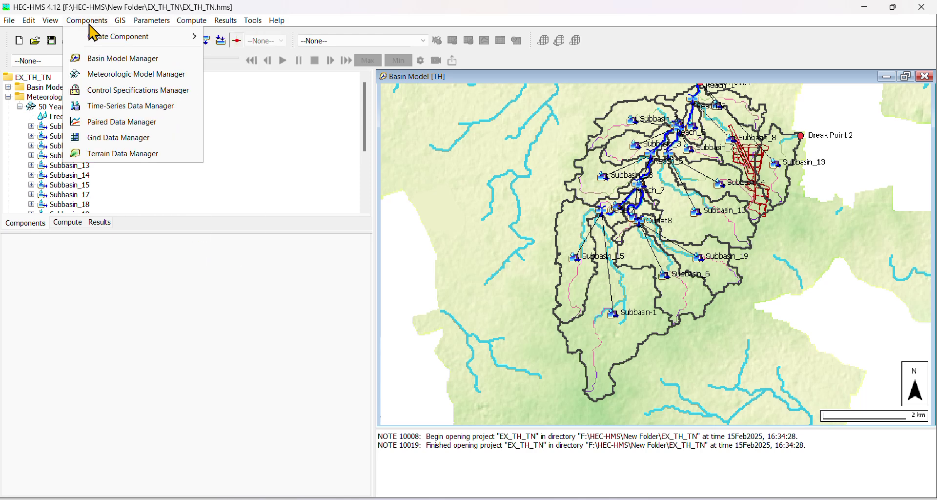
{"action": "left_click", "coordinate": [129, 93]}
{"action": "left_click", "coordinate": [272, 133]}
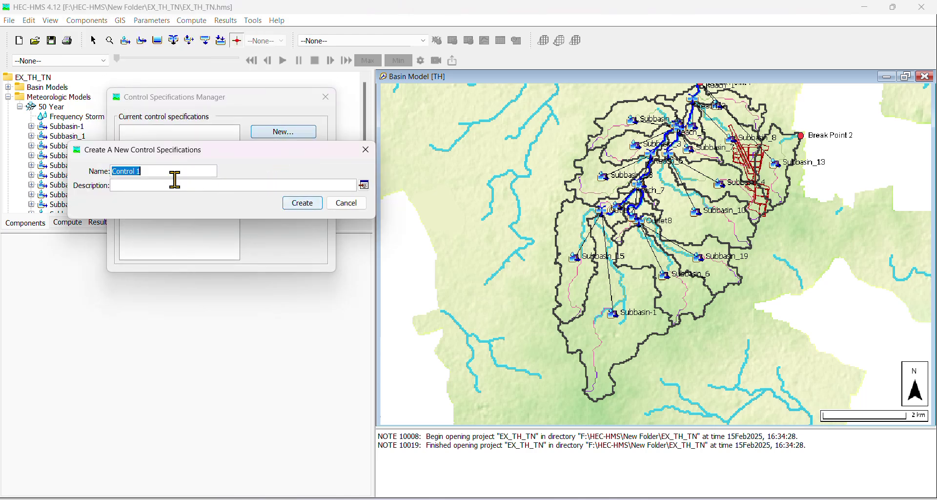
{"action": "type", "text": "50 Year"}
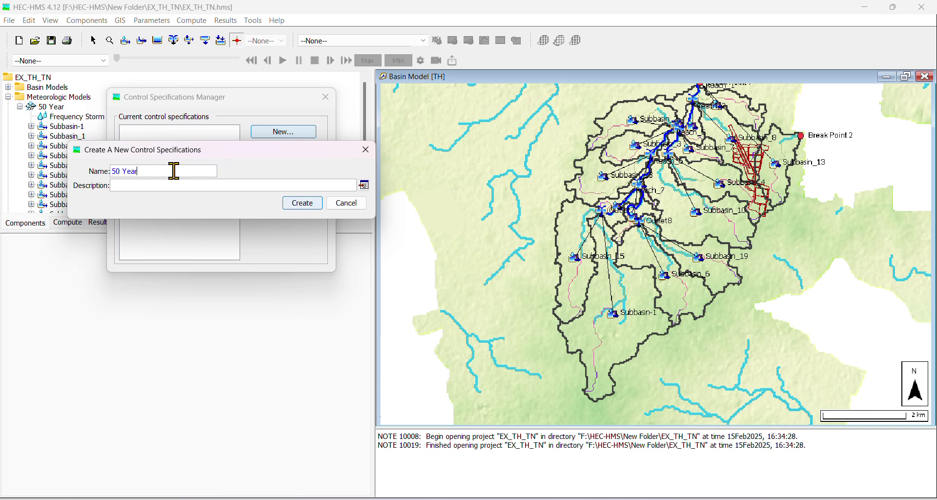
{"action": "left_click", "coordinate": [305, 203]}
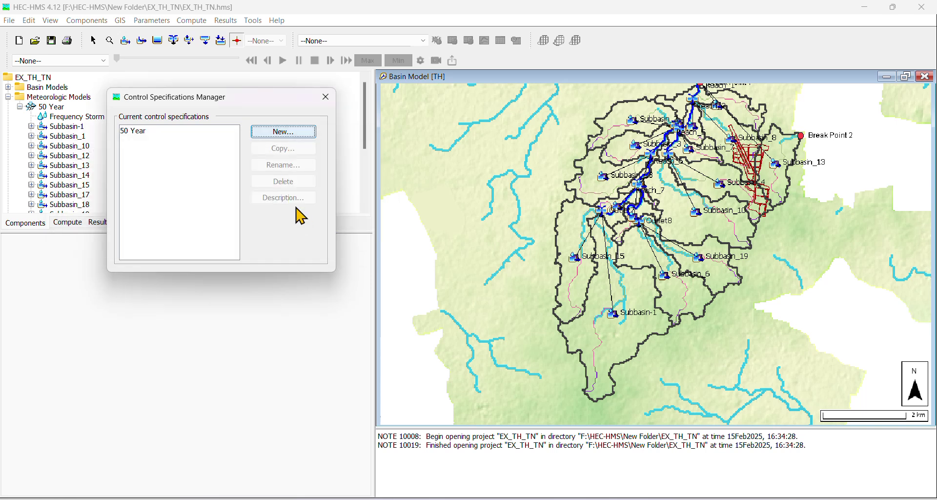
{"action": "left_click", "coordinate": [326, 97]}
Set the 50 Year control specifications to start 20Jul2024 at 00:00 and end 21Jul1024 at 00:00, with a 5 Minutes time interval.
{"action": "left_click", "coordinate": [8, 97]}
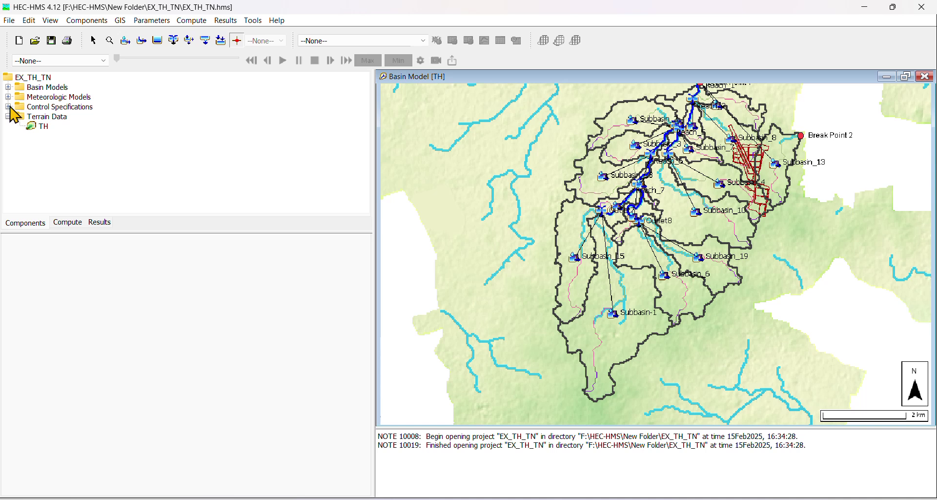
{"action": "left_click", "coordinate": [7, 107]}
{"action": "left_click", "coordinate": [45, 116]}
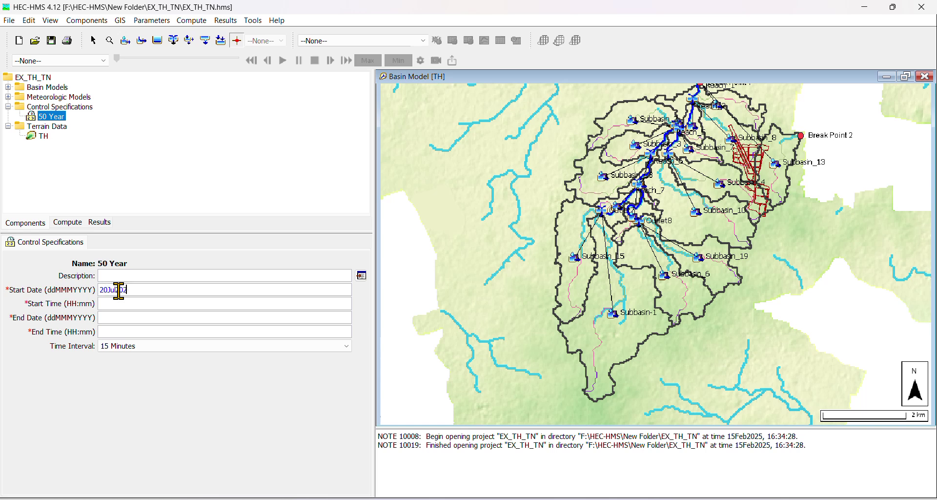
{"action": "left_click", "coordinate": [118, 303]}
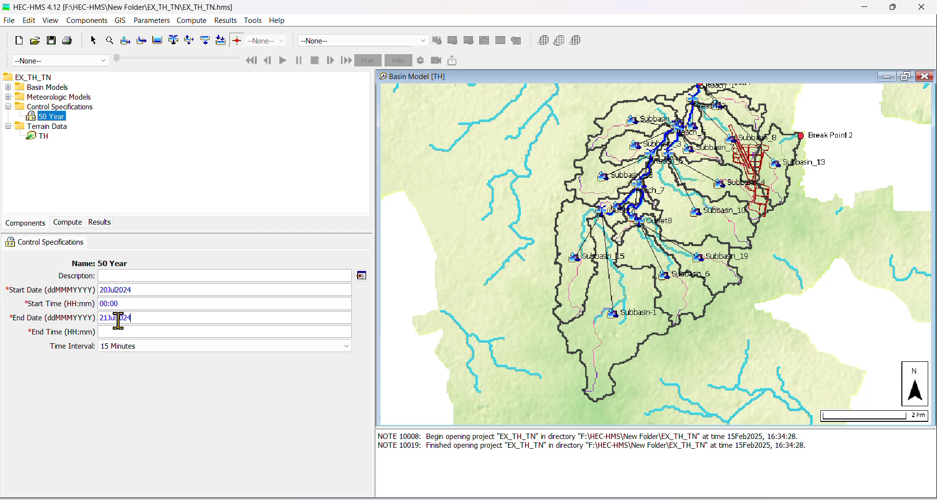
{"action": "left_click", "coordinate": [122, 330]}
{"action": "left_click", "coordinate": [122, 346]}
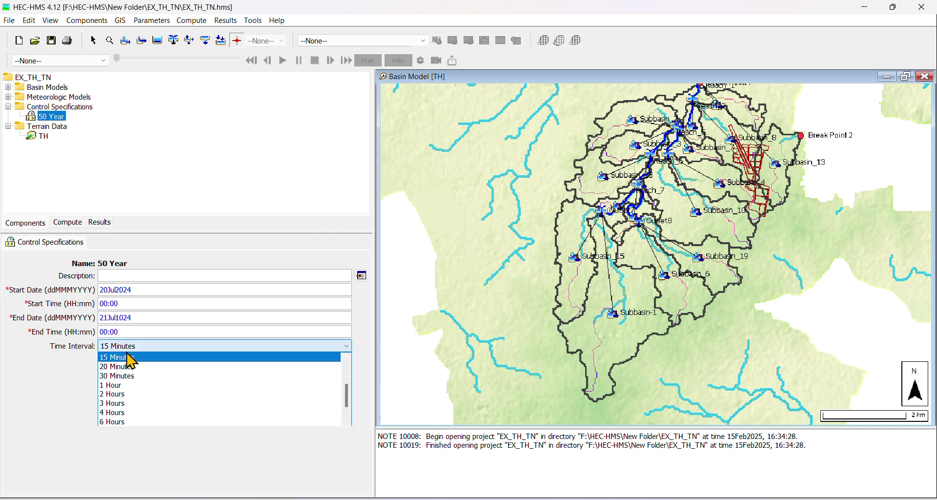
{"action": "scroll", "coordinate": [125, 382], "scroll_direction": "up", "scroll_amount": 1}
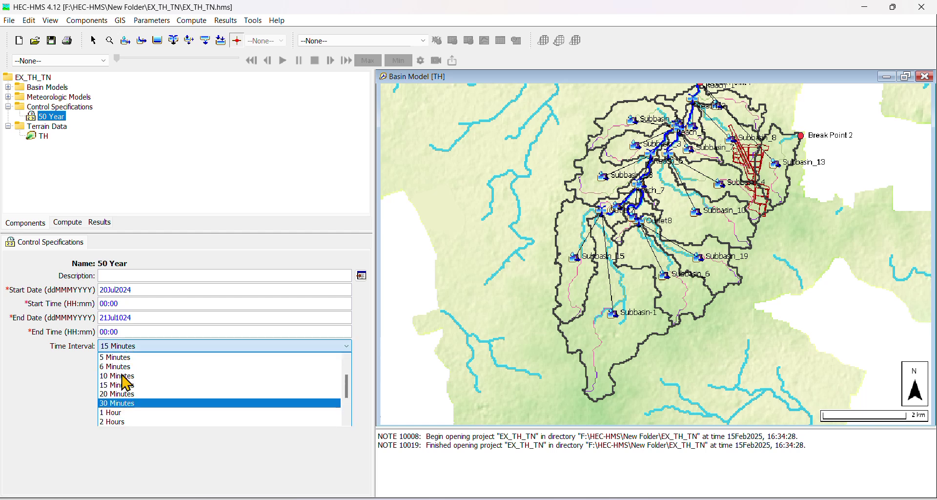
{"action": "left_click", "coordinate": [121, 358]}
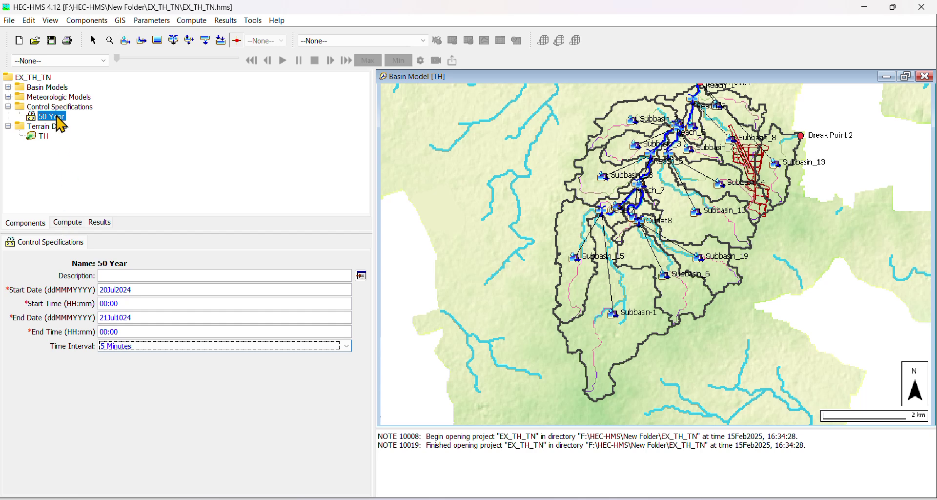
Create a simulation run named 50 Year with basin model TH and the 50 Year meteorology and control specifications, and close the run manager.
{"action": "left_click", "coordinate": [193, 22]}
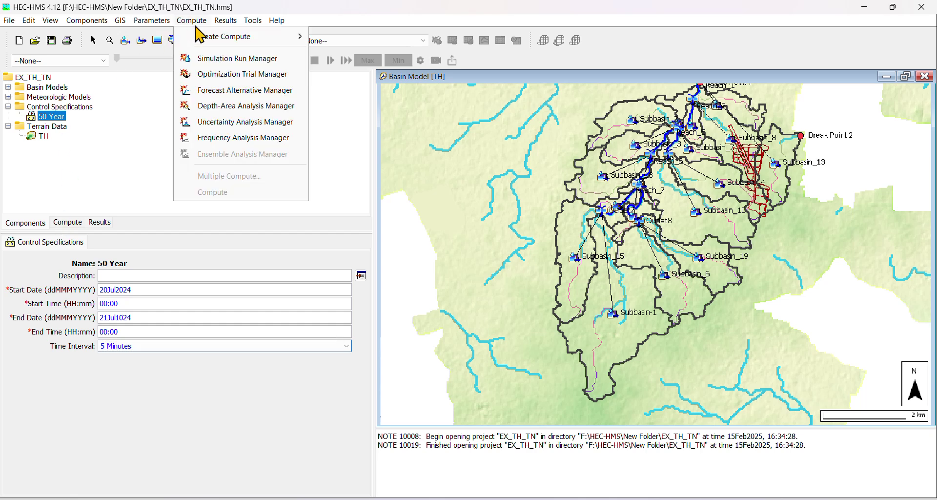
{"action": "left_click", "coordinate": [224, 58]}
{"action": "left_click", "coordinate": [273, 134]}
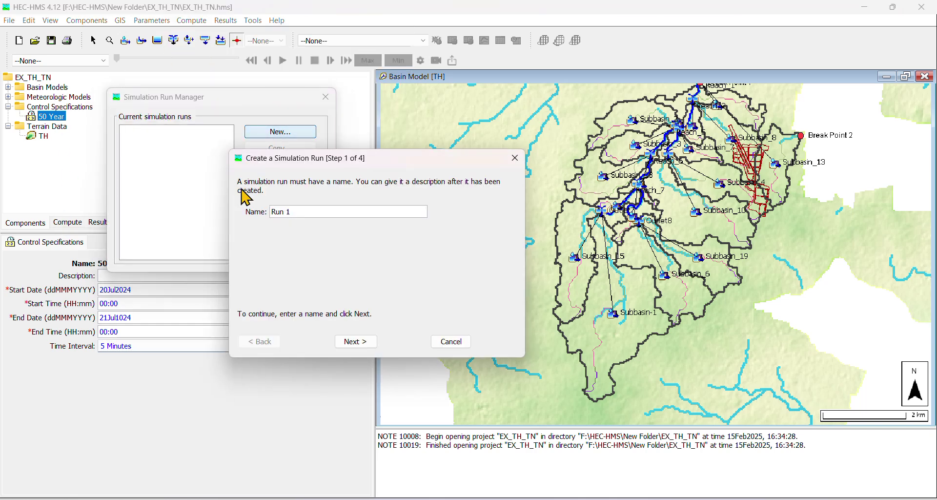
{"action": "left_click_drag", "start_coordinate": [297, 214], "coordinate": [251, 205]}
{"action": "left_click_drag", "start_coordinate": [309, 211], "coordinate": [250, 213]}
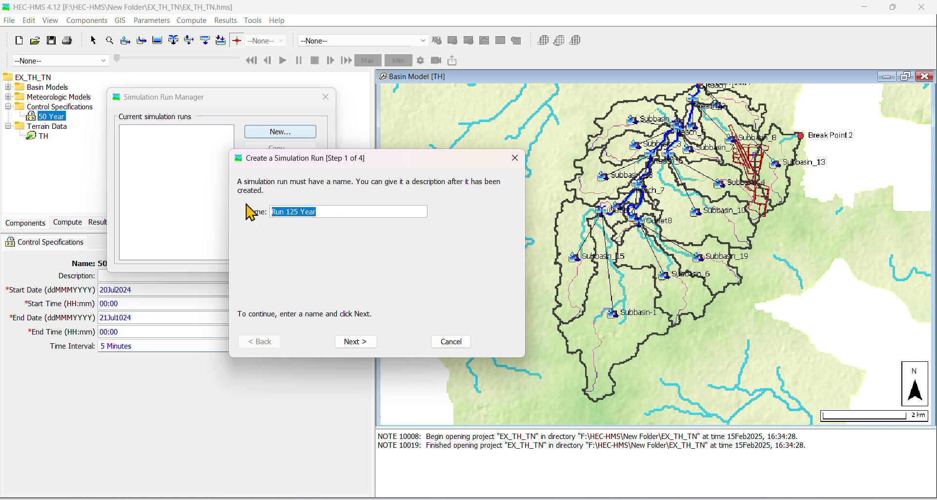
{"action": "type", "text": "50 Year"}
{"action": "left_click", "coordinate": [356, 341]}
{"action": "left_click", "coordinate": [356, 341]}
{"action": "left_click", "coordinate": [356, 341]}
{"action": "left_click", "coordinate": [353, 341]}
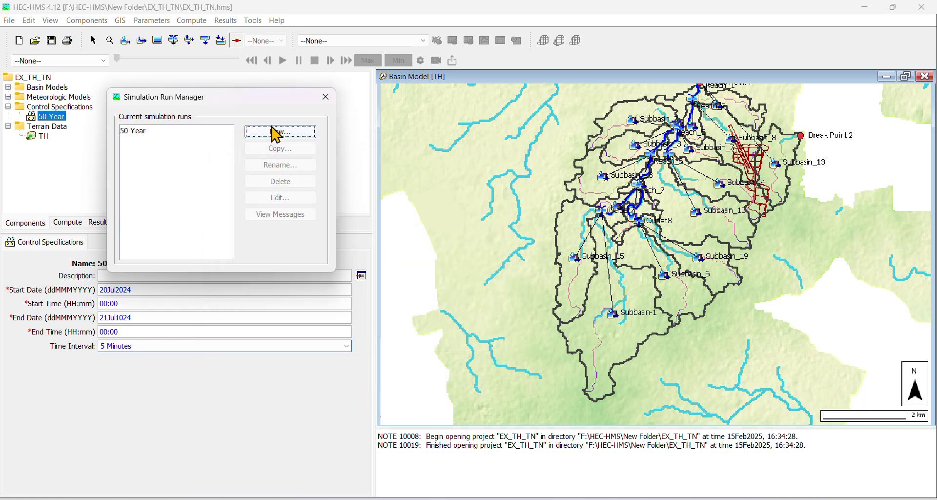
{"action": "left_click", "coordinate": [325, 97]}
Open the 50 Year simulation run and try to compute it.
{"action": "left_click", "coordinate": [72, 224]}
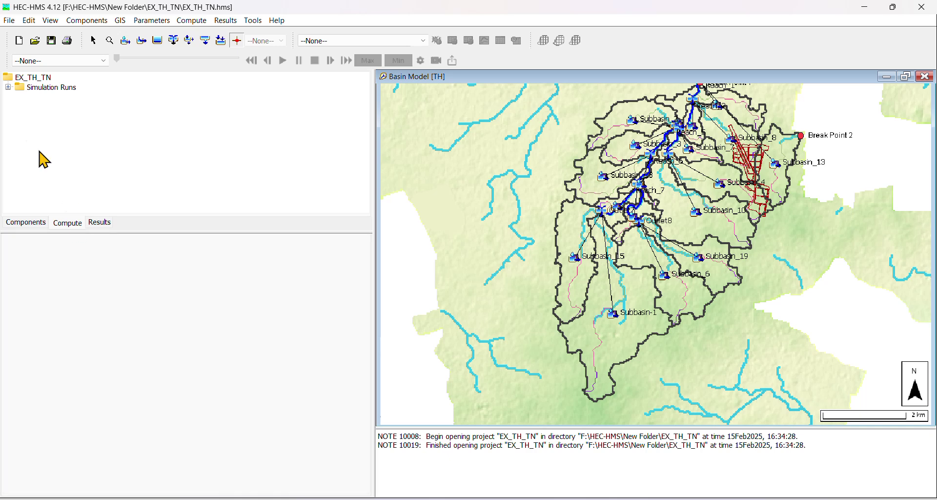
{"action": "left_click", "coordinate": [7, 87]}
{"action": "left_click", "coordinate": [45, 97]}
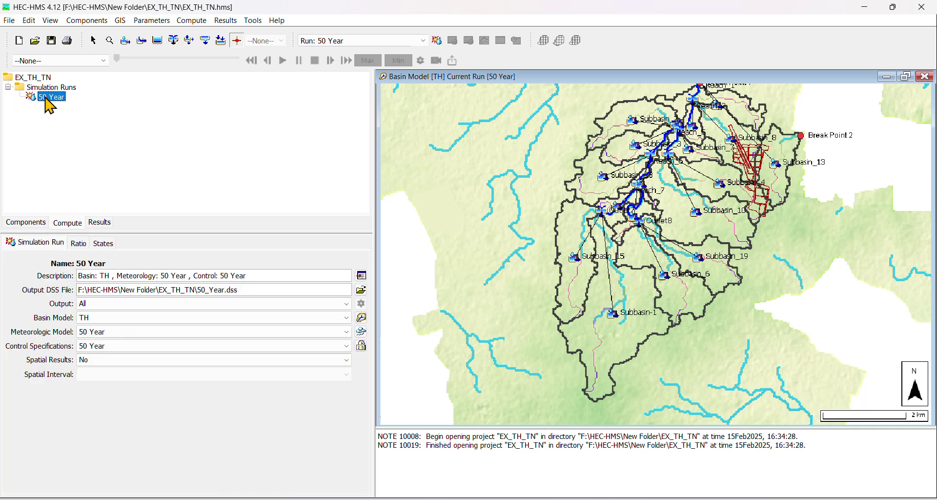
{"action": "right_click", "coordinate": [45, 97]}
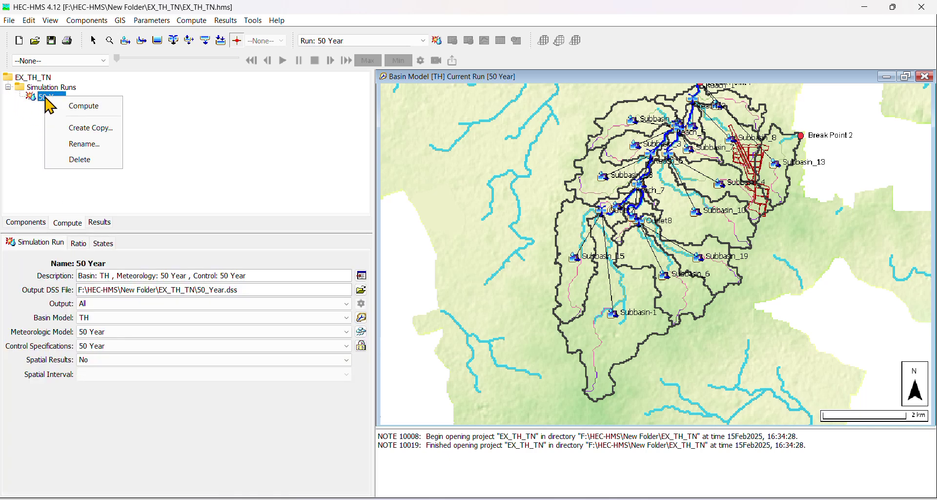
{"action": "left_click", "coordinate": [70, 112]}
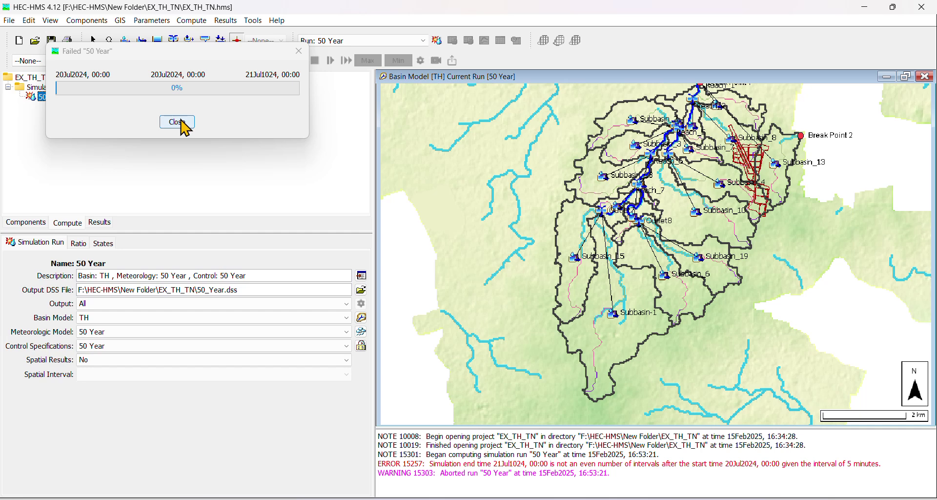
Dismiss the failed computation and set the 50 Year control specifications' time interval to 6 Minutes.
{"action": "left_click", "coordinate": [178, 122]}
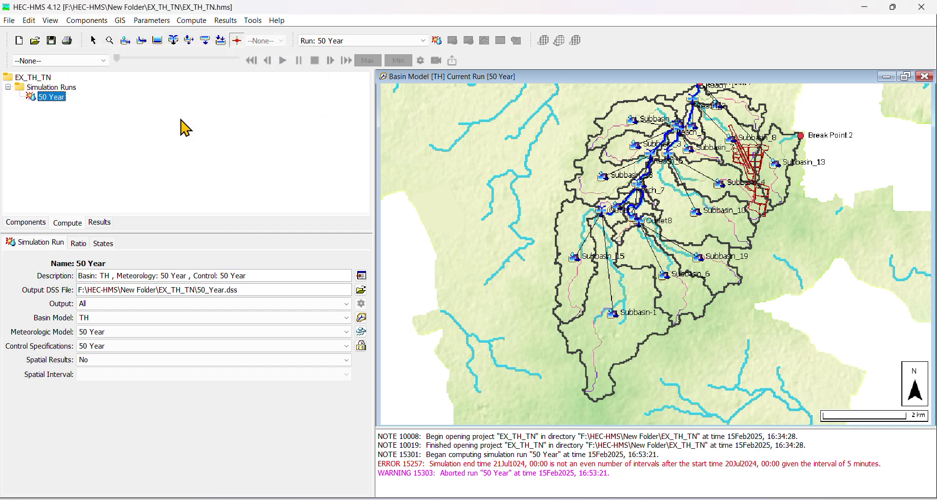
{"action": "left_click", "coordinate": [26, 223]}
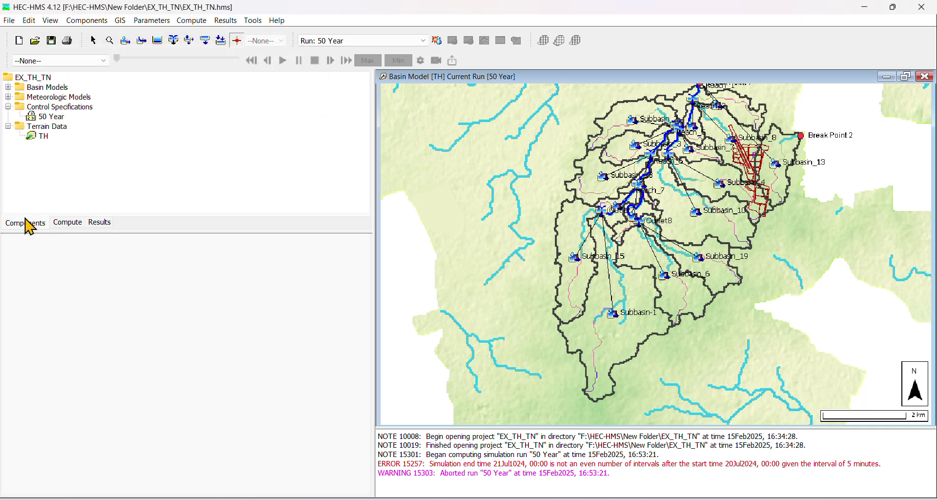
{"action": "left_click", "coordinate": [51, 116]}
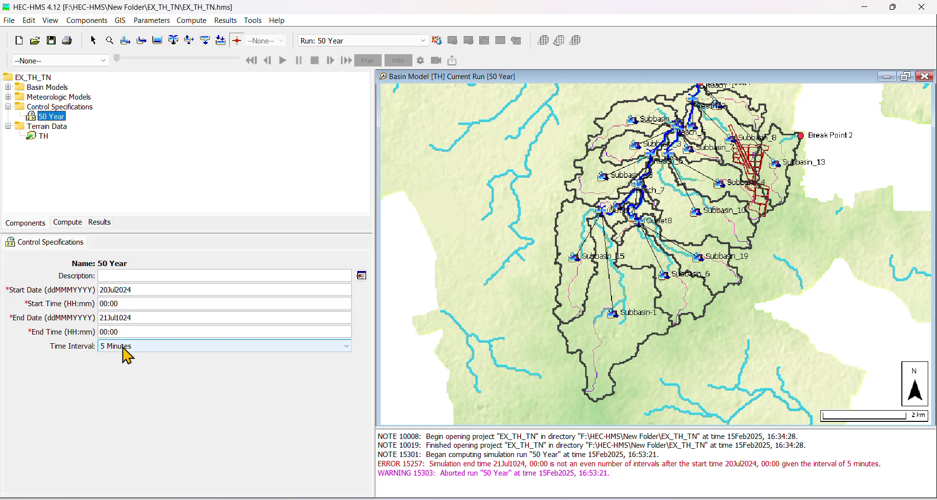
{"action": "left_click", "coordinate": [126, 346]}
{"action": "left_click", "coordinate": [125, 367]}
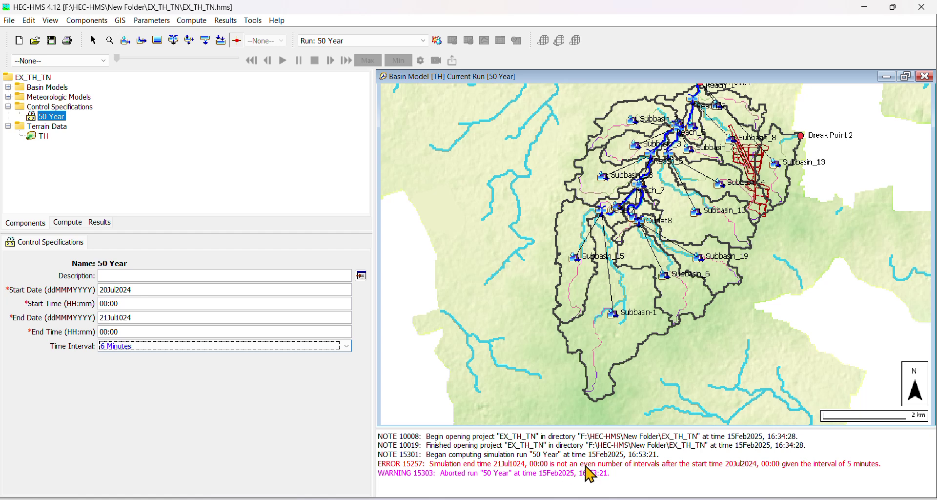
Try to compute the 50 Year simulation run with the 6 Minutes interval.
{"action": "left_click", "coordinate": [68, 223]}
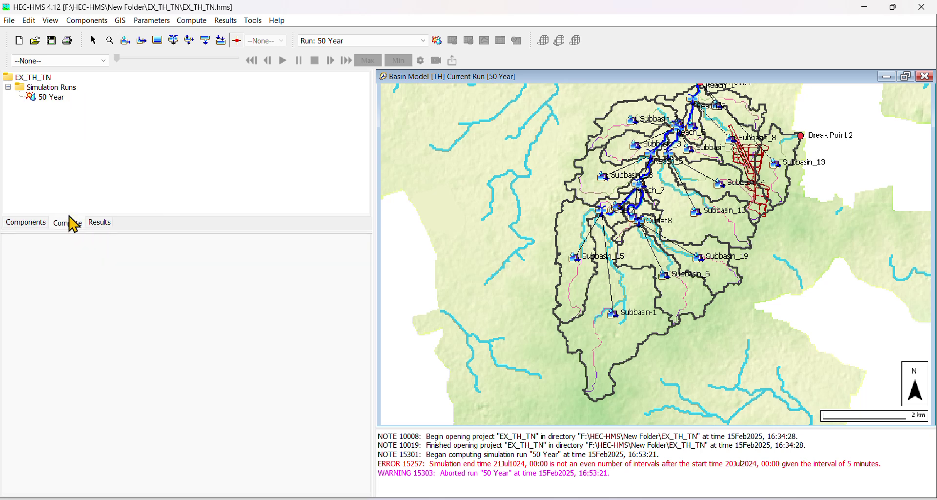
{"action": "left_click", "coordinate": [47, 97]}
{"action": "right_click", "coordinate": [51, 102]}
{"action": "left_click", "coordinate": [66, 108]}
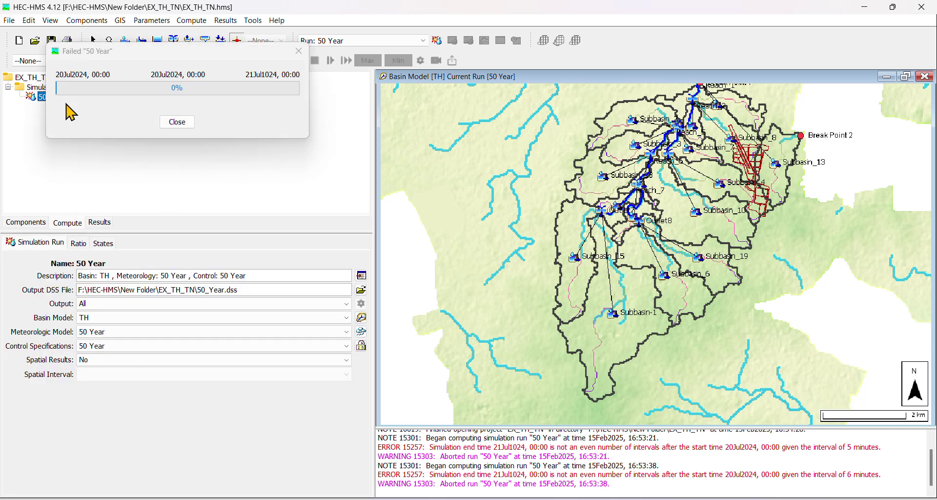
{"action": "left_click", "coordinate": [176, 122]}
Correct the 50 Year control specifications' end date to 21Jul2024 and compute the 50 Year simulation run.
{"action": "left_click", "coordinate": [27, 223]}
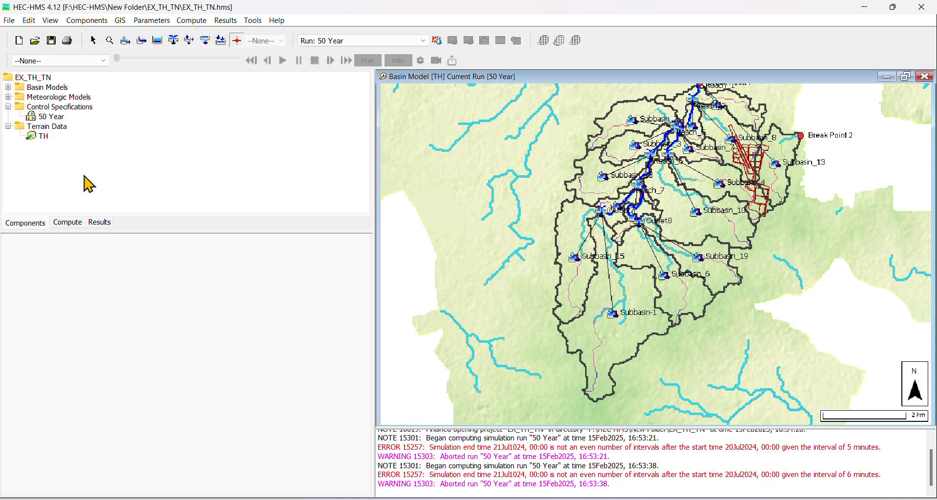
{"action": "left_click", "coordinate": [55, 119]}
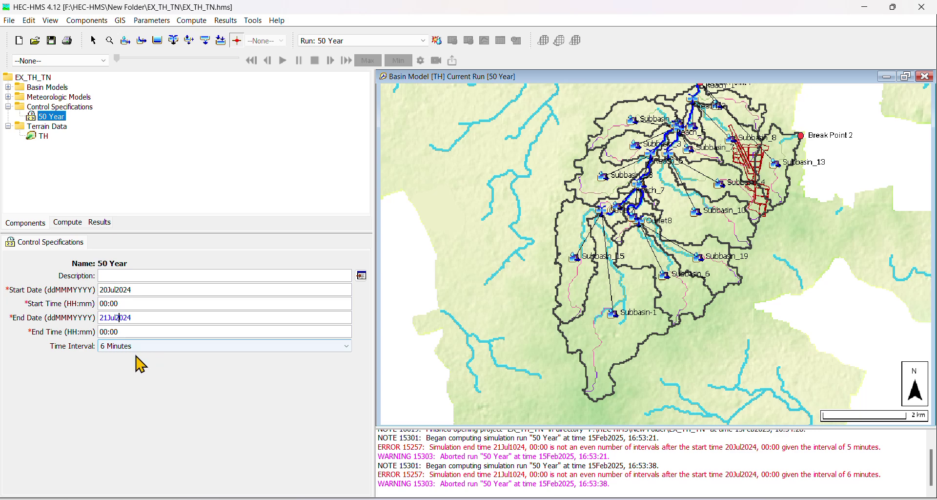
{"action": "left_click", "coordinate": [67, 224]}
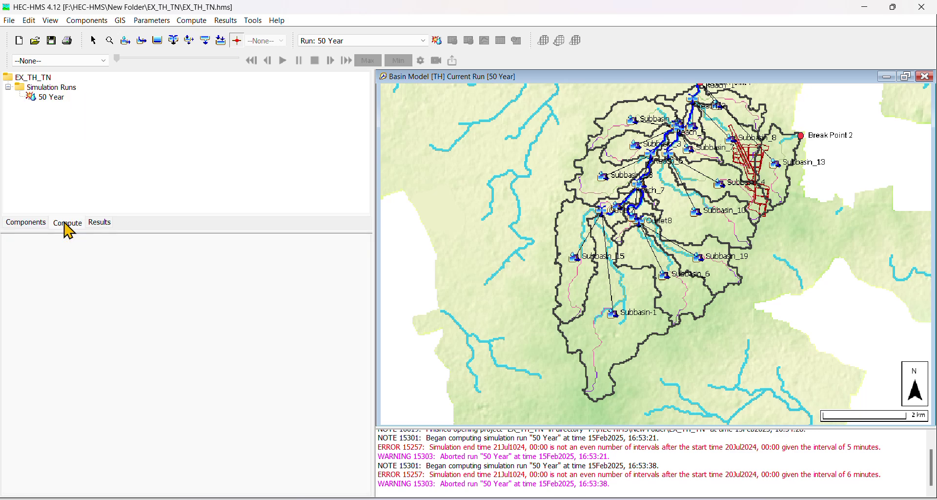
{"action": "left_click", "coordinate": [44, 98]}
{"action": "right_click", "coordinate": [48, 97]}
{"action": "left_click", "coordinate": [68, 109]}
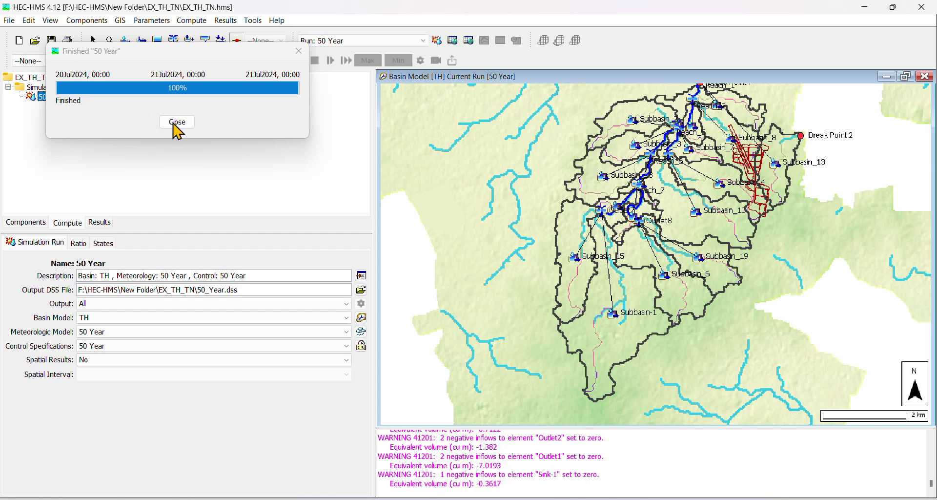
{"action": "left_click", "coordinate": [177, 123]}
Review the 50 Year run's global summary for all elements with volume units in 1000 M3, and close it.
{"action": "left_click", "coordinate": [99, 221]}
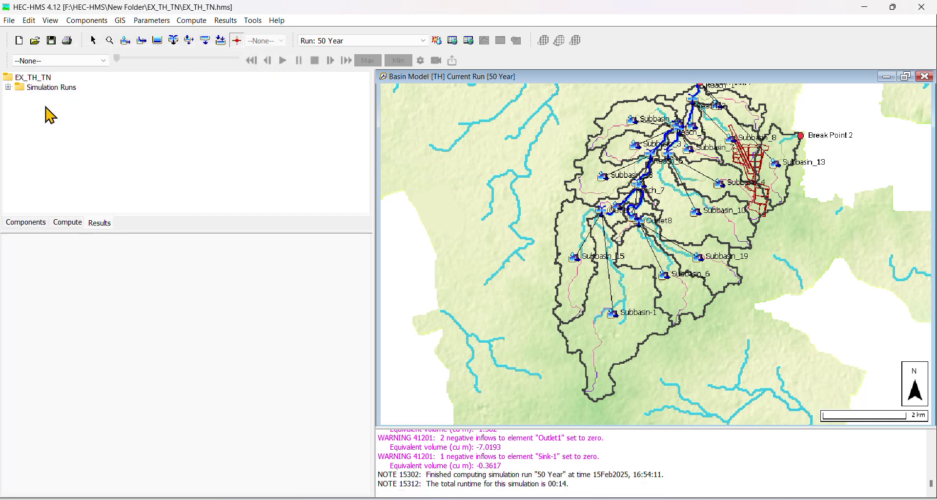
{"action": "double_click", "coordinate": [59, 97]}
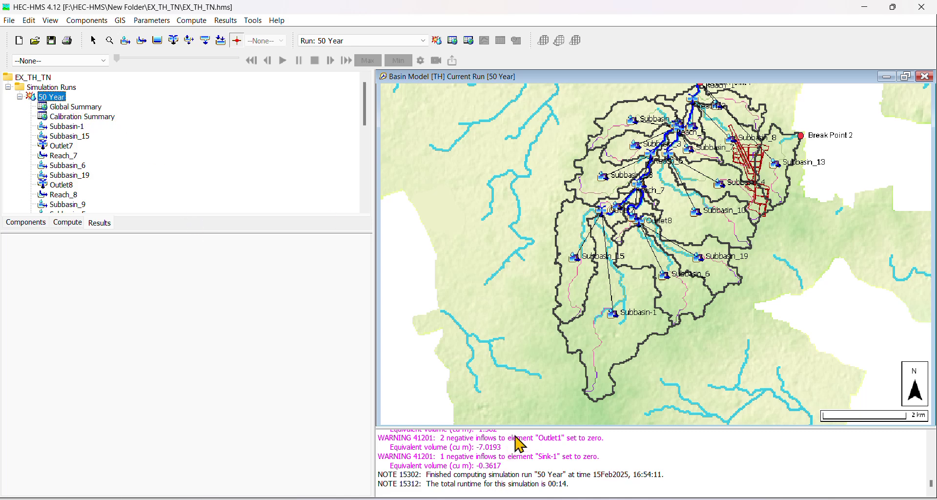
{"action": "left_click", "coordinate": [56, 107]}
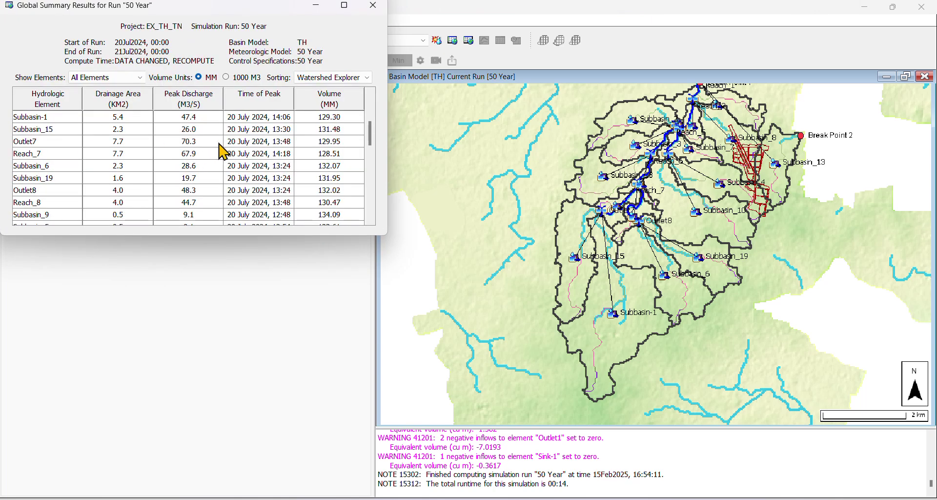
{"action": "left_click", "coordinate": [344, 6]}
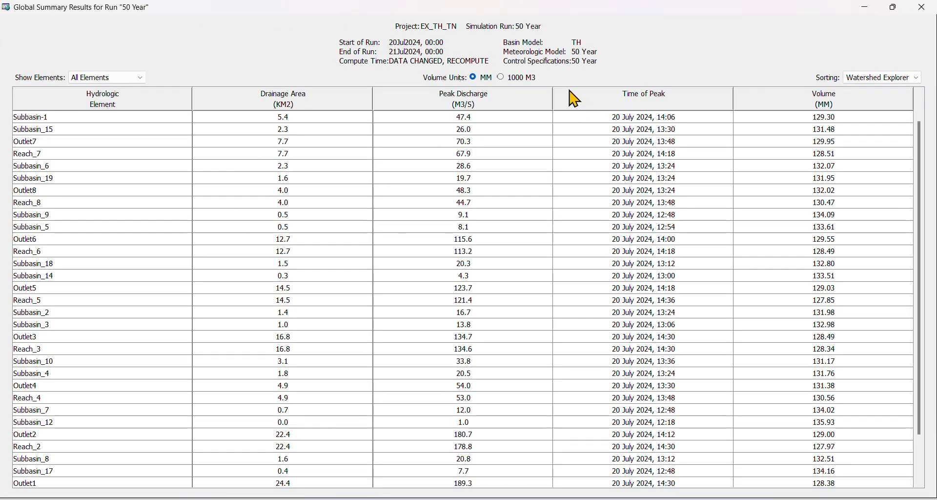
{"action": "left_click", "coordinate": [502, 77]}
{"action": "scroll", "coordinate": [566, 229], "scroll_direction": "down", "scroll_amount": 2}
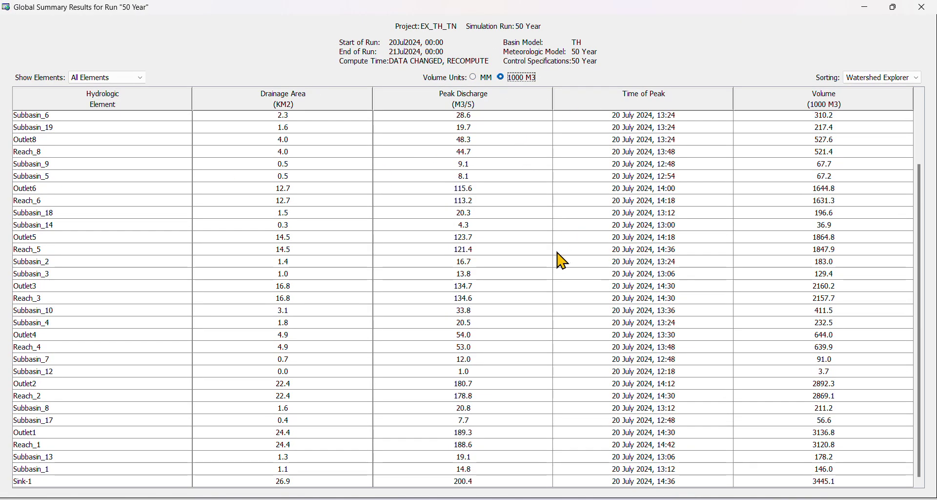
{"action": "scroll", "coordinate": [461, 283], "scroll_direction": "up", "scroll_amount": 1}
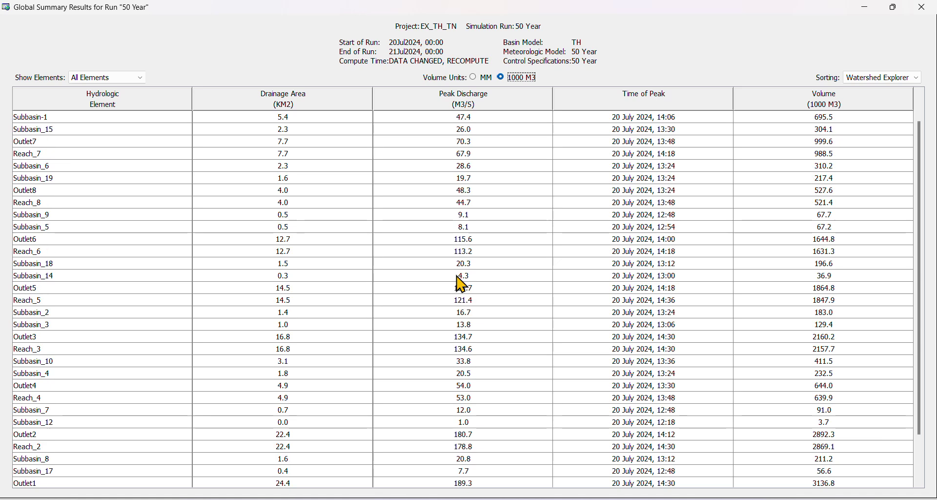
{"action": "scroll", "coordinate": [461, 283], "scroll_direction": "down", "scroll_amount": 2}
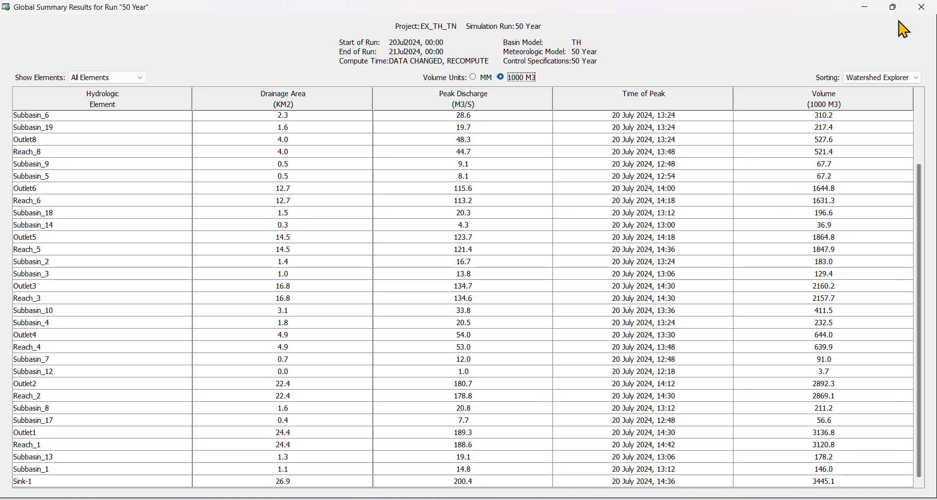
{"action": "left_click", "coordinate": [916, 10]}
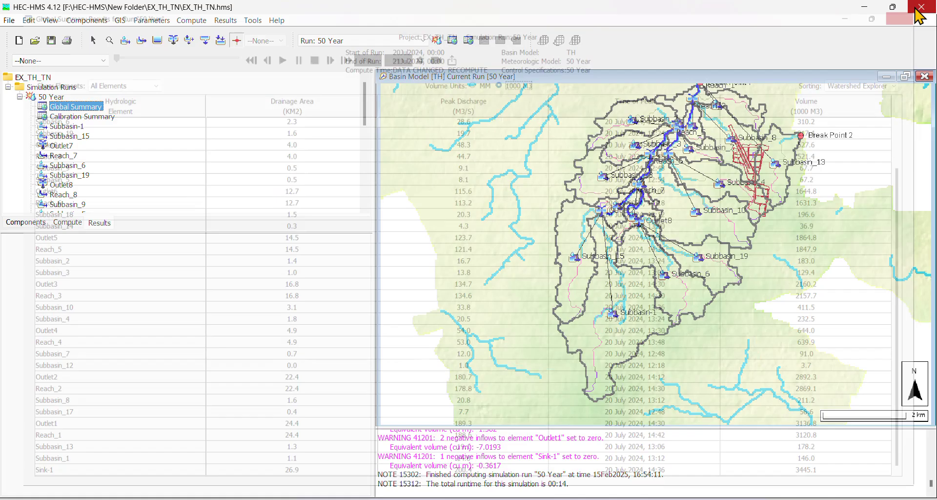
View the 50 Year run's calibration summary and the Subbasin-1 result graph, closing each one.
{"action": "left_click", "coordinate": [61, 118]}
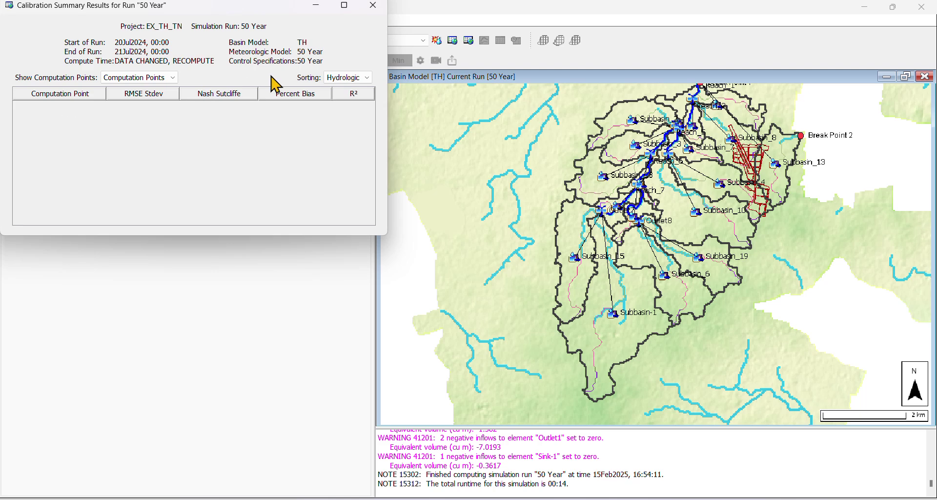
{"action": "left_click", "coordinate": [363, 9]}
{"action": "left_click", "coordinate": [66, 127]}
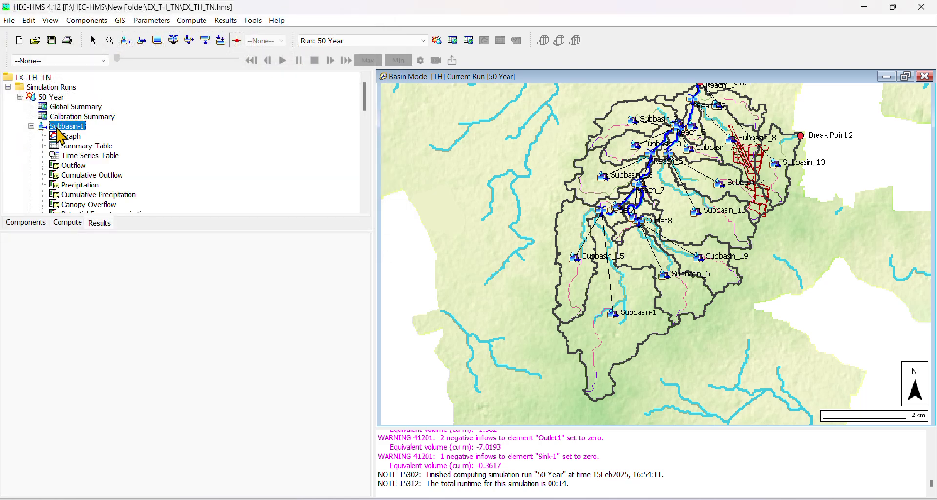
{"action": "left_click", "coordinate": [70, 136]}
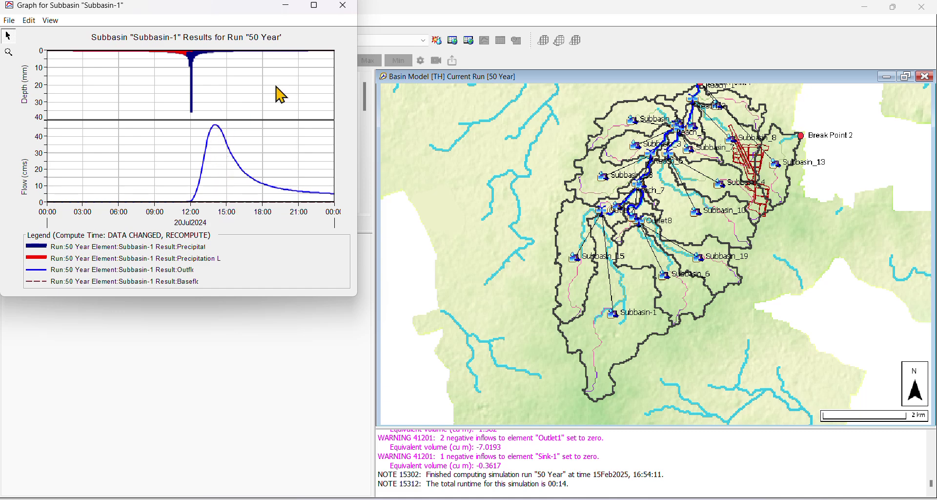
{"action": "left_click", "coordinate": [342, 6]}
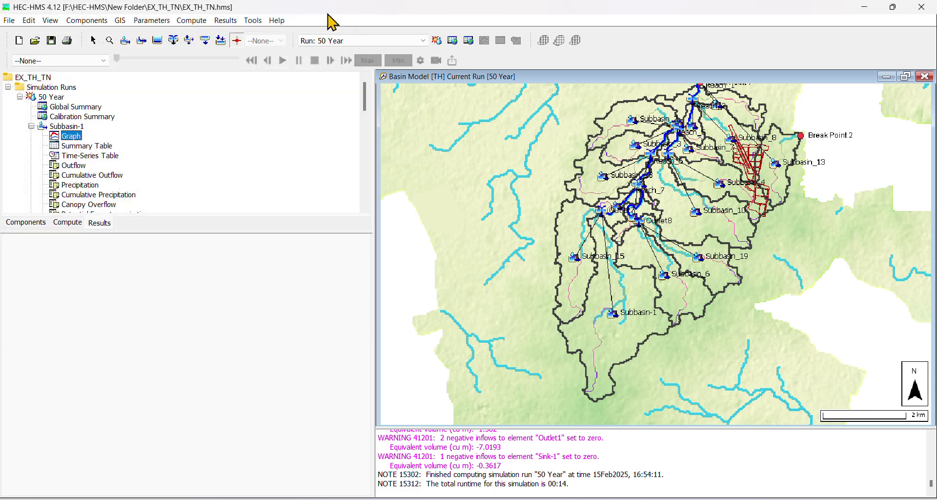
Preview Subbasin-1's outflow, cumulative outflow, precipitation and direct runoff results for the 50 Year run.
{"action": "left_click", "coordinate": [74, 166]}
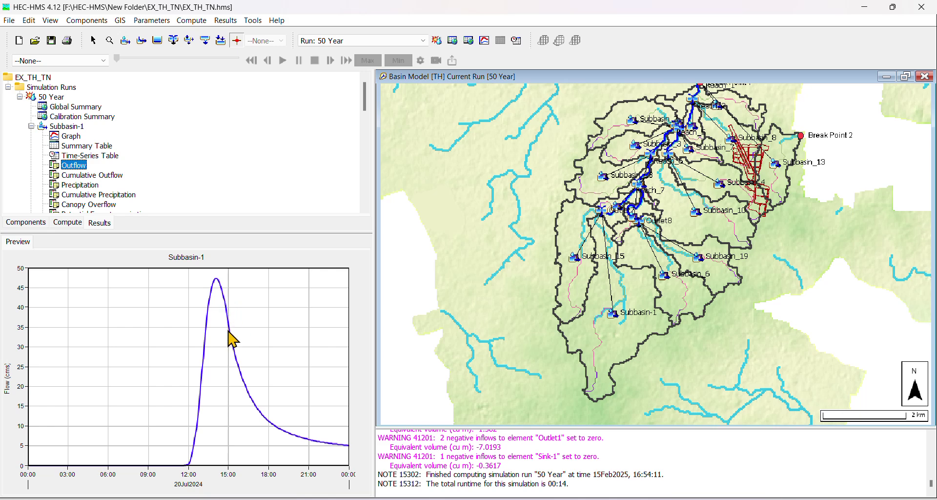
{"action": "left_click", "coordinate": [93, 175]}
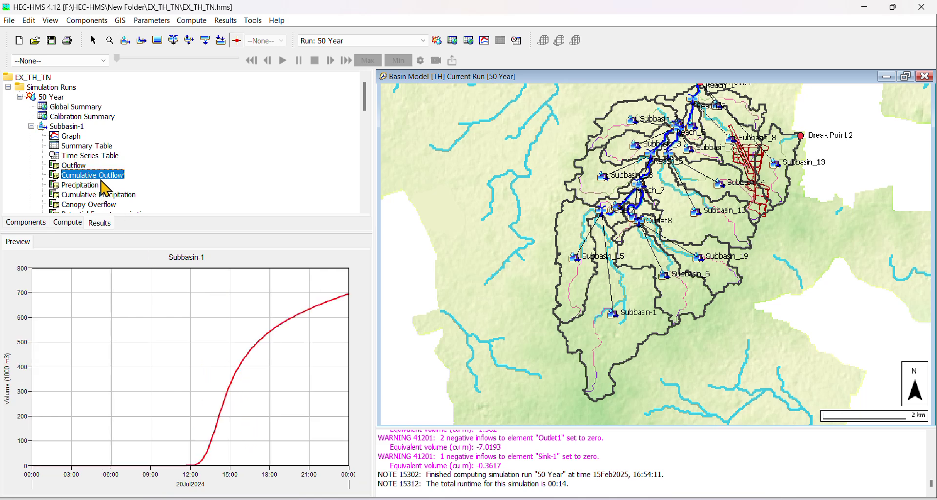
{"action": "left_click", "coordinate": [91, 185]}
{"action": "scroll", "coordinate": [112, 209], "scroll_direction": "down", "scroll_amount": 5}
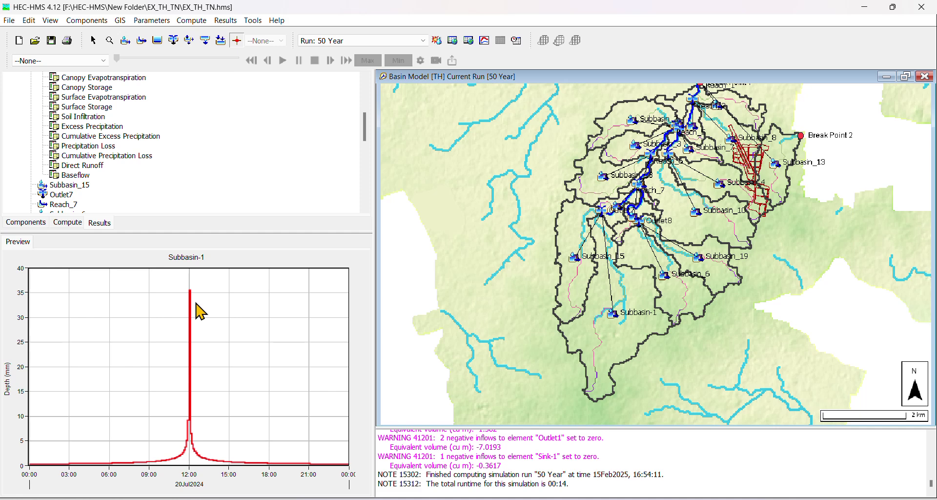
{"action": "scroll", "coordinate": [115, 138], "scroll_direction": "up", "scroll_amount": 5}
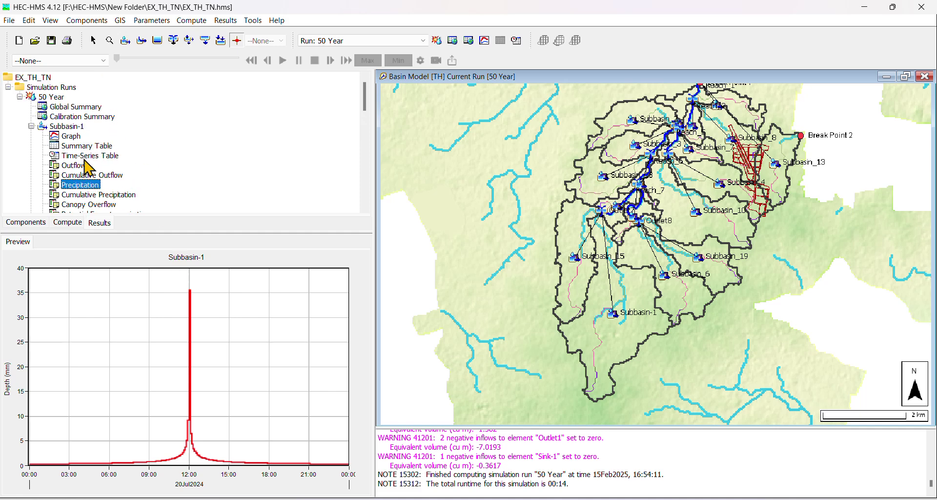
{"action": "scroll", "coordinate": [92, 171], "scroll_direction": "down", "scroll_amount": 7}
{"action": "scroll", "coordinate": [101, 168], "scroll_direction": "up", "scroll_amount": 1}
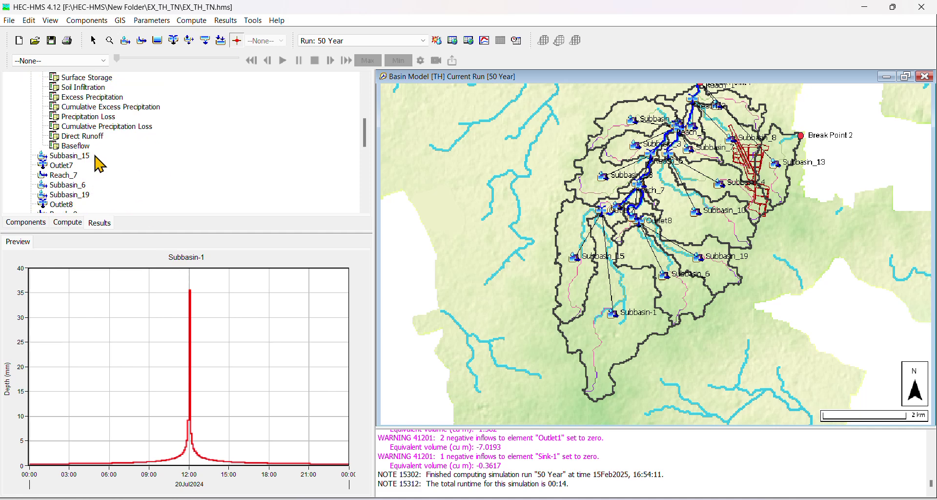
{"action": "left_click", "coordinate": [88, 136]}
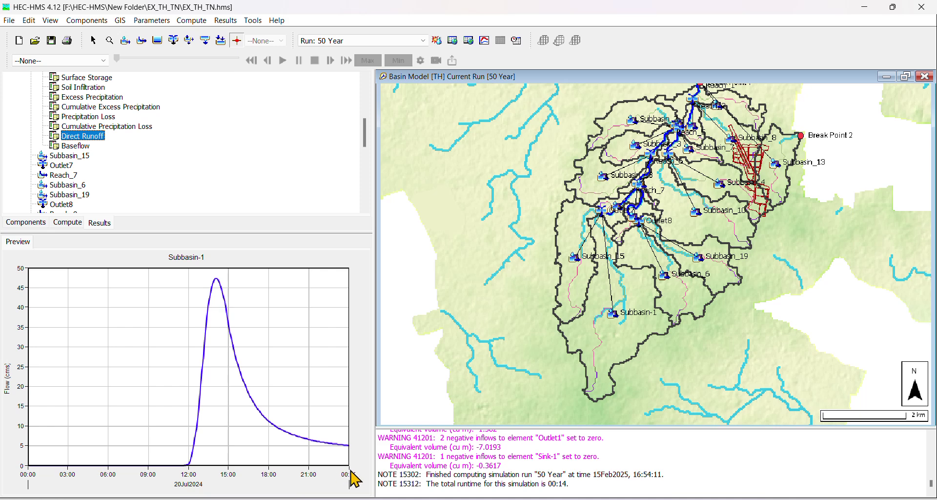
Set the 50 Year control specifications' end date to 22Jul2024.
{"action": "left_click", "coordinate": [45, 223]}
{"action": "left_click", "coordinate": [49, 116]}
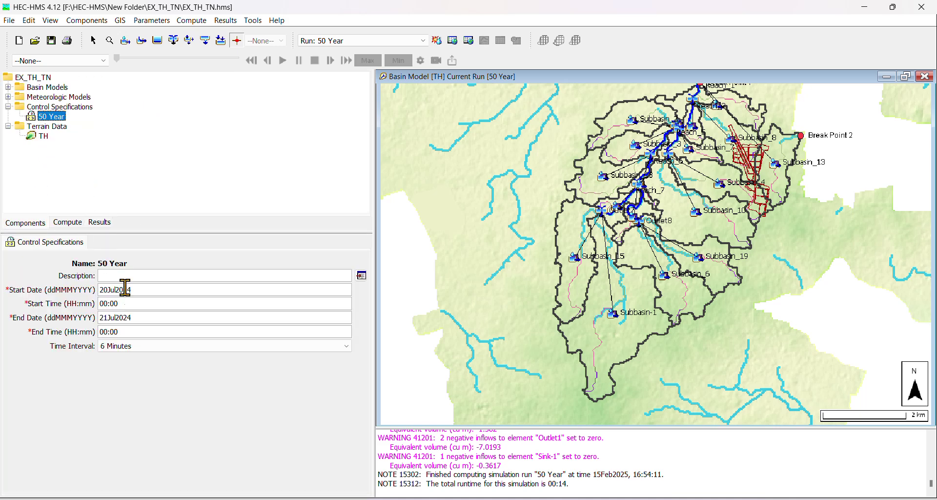
{"action": "key", "text": "Left"}
{"action": "key", "text": "Left"}
{"action": "key", "text": "Left"}
{"action": "key", "text": "BackSpace"}
Recompute the 50 Year simulation run with the extended end date and close the progress window.
{"action": "left_click", "coordinate": [69, 224]}
{"action": "left_click", "coordinate": [54, 97]}
{"action": "right_click", "coordinate": [55, 97]}
{"action": "left_click", "coordinate": [80, 116]}
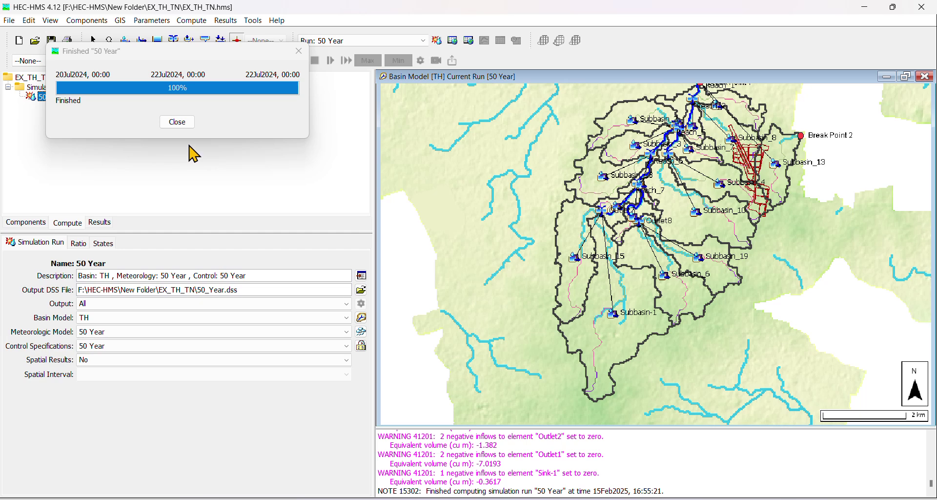
{"action": "left_click", "coordinate": [178, 122]}
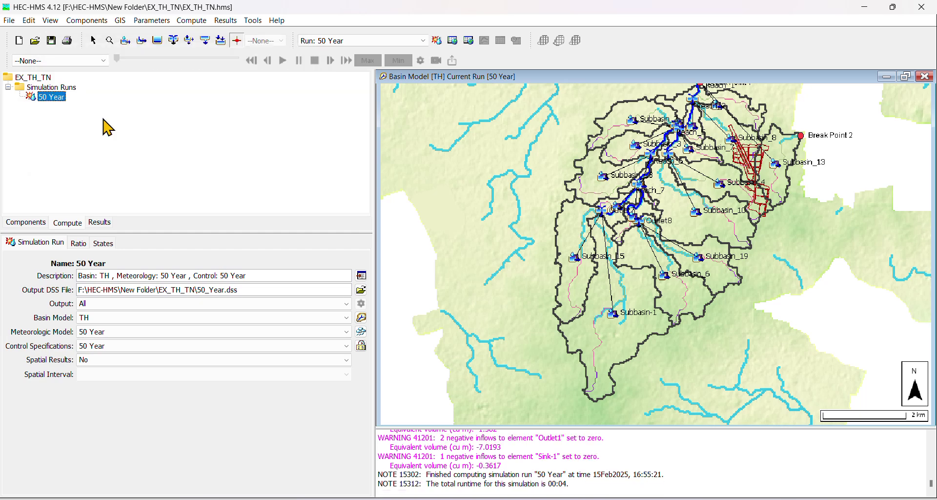
Preview Subbasin-1's recomputed direct runoff and potential evapotranspiration results.
{"action": "left_click", "coordinate": [97, 223]}
{"action": "left_click", "coordinate": [88, 137]}
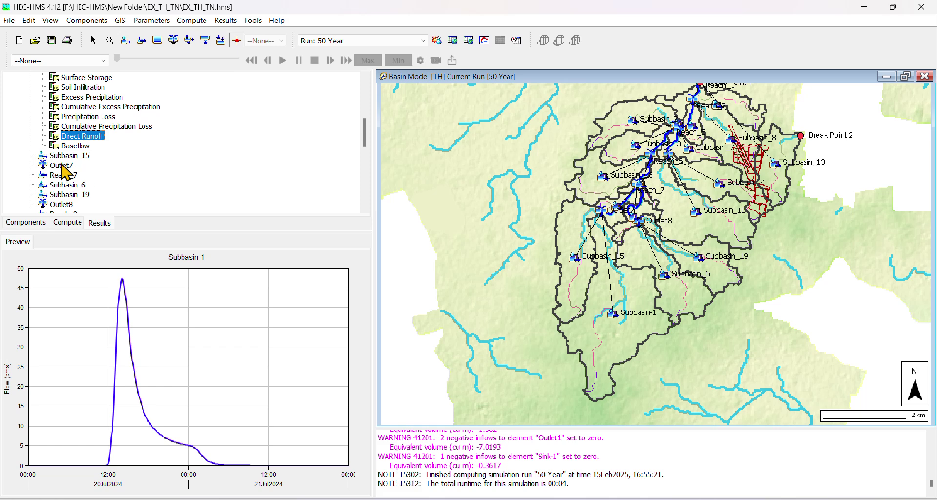
{"action": "scroll", "coordinate": [68, 173], "scroll_direction": "down", "scroll_amount": 3}
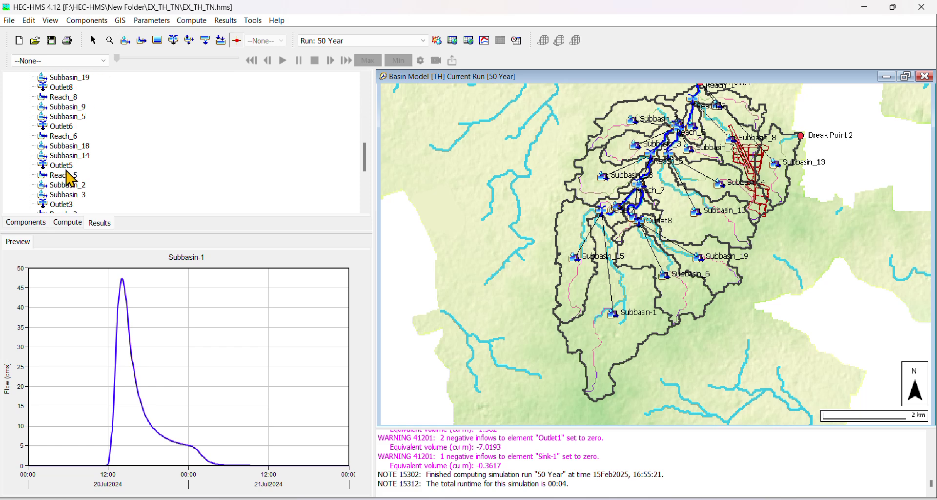
{"action": "scroll", "coordinate": [69, 176], "scroll_direction": "up", "scroll_amount": 6}
{"action": "scroll", "coordinate": [75, 175], "scroll_direction": "down", "scroll_amount": 4}
{"action": "scroll", "coordinate": [78, 177], "scroll_direction": "up", "scroll_amount": 4}
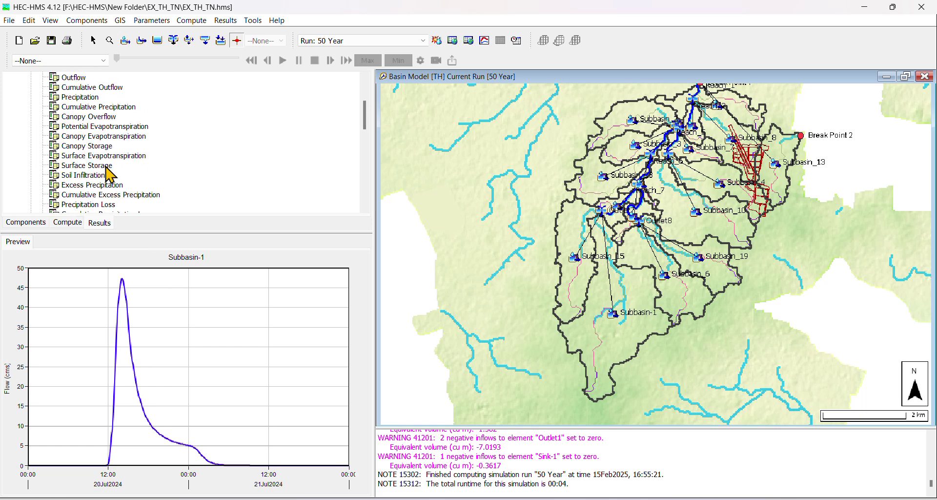
{"action": "left_click", "coordinate": [92, 127]}
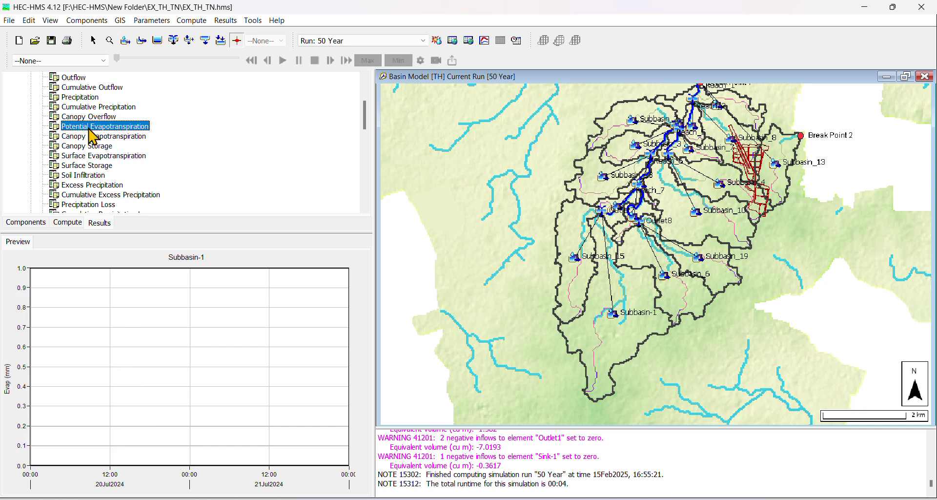
Preview Subbasin-1's canopy evapotranspiration, canopy overflow and cumulative precipitation results for the 50 Year run.
{"action": "left_click", "coordinate": [107, 138]}
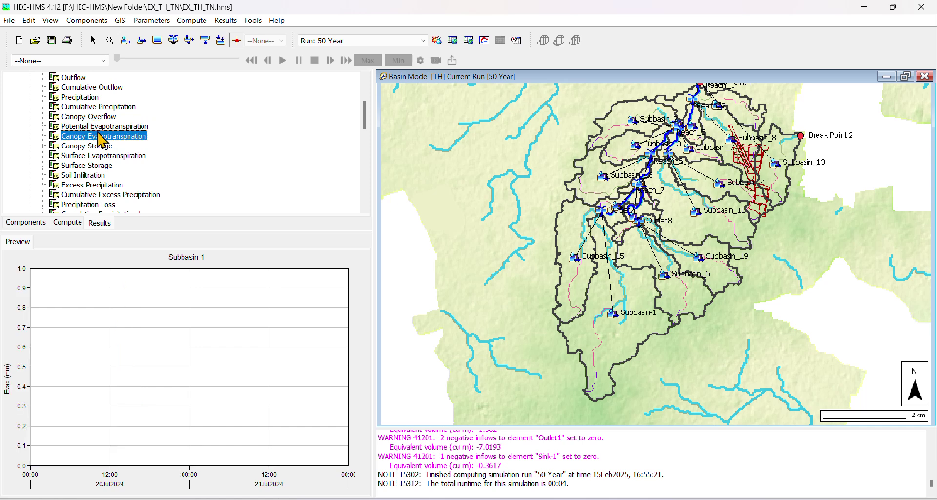
{"action": "left_click", "coordinate": [91, 117]}
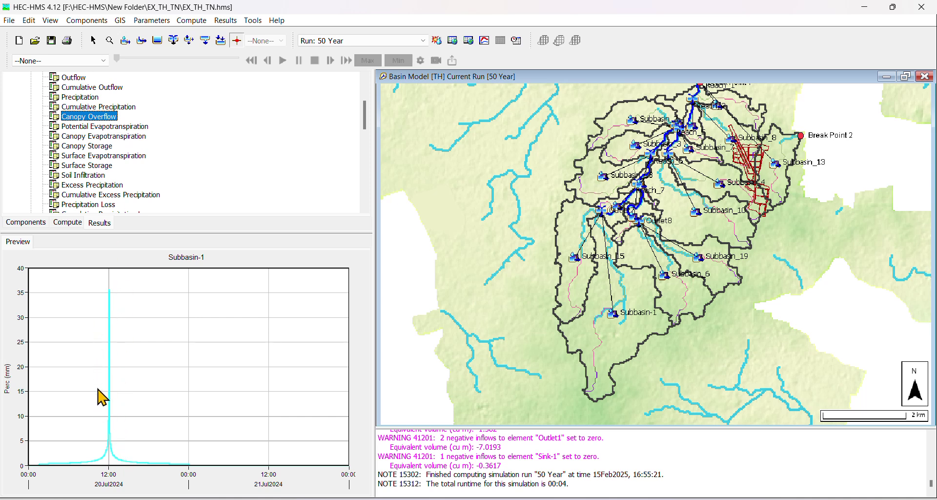
{"action": "left_click", "coordinate": [76, 110]}
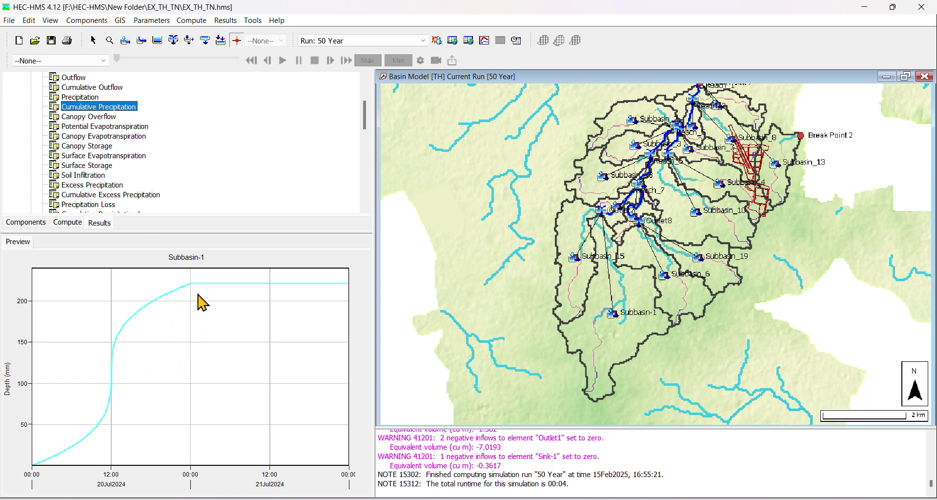
Expand Sink-1's results for the 50 Year run and preview its outflow, cumulative outflow and combined inflow.
{"action": "scroll", "coordinate": [125, 168], "scroll_direction": "down", "scroll_amount": 10}
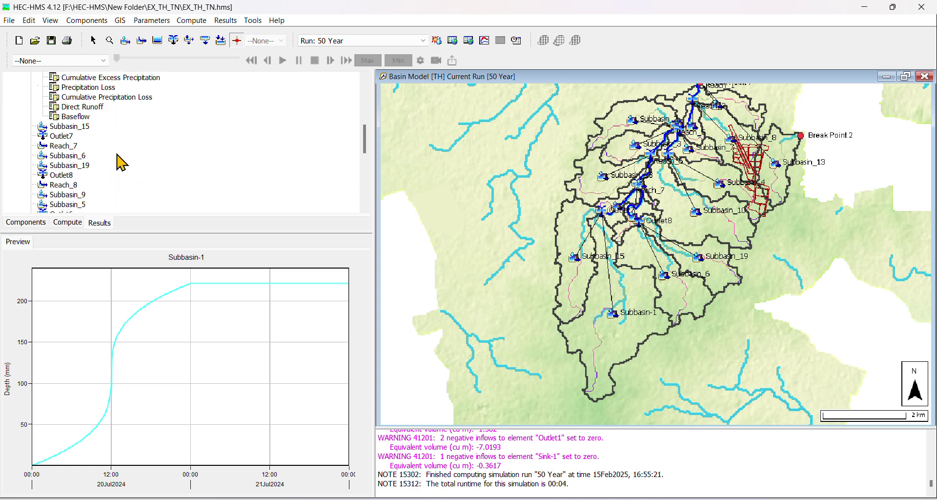
{"action": "scroll", "coordinate": [100, 176], "scroll_direction": "up", "scroll_amount": 10}
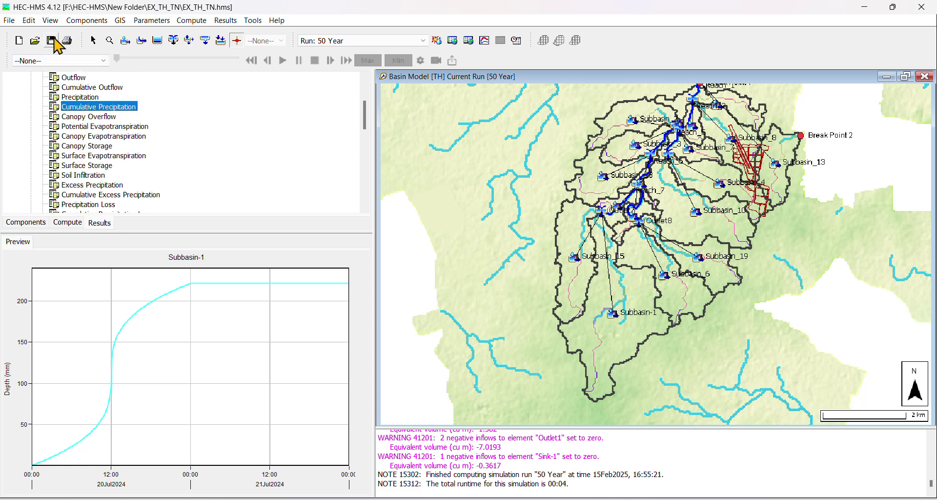
{"action": "scroll", "coordinate": [117, 124], "scroll_direction": "down", "scroll_amount": 8}
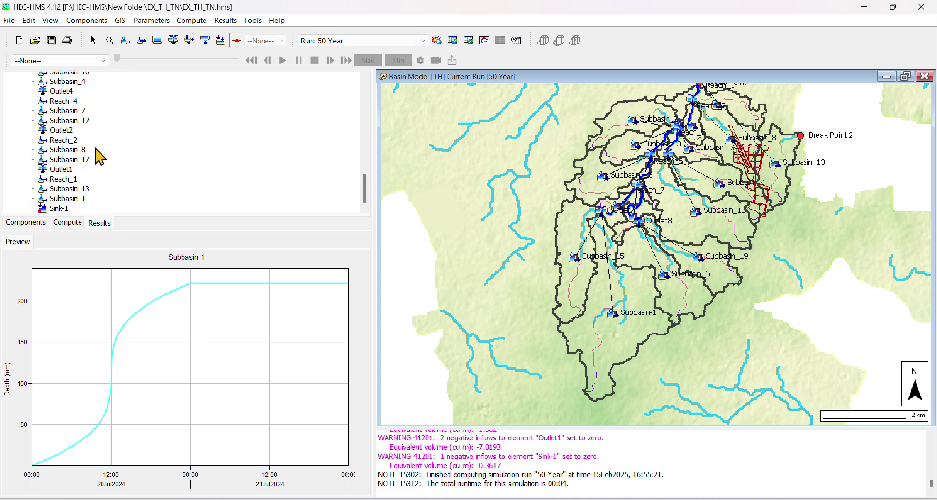
{"action": "double_click", "coordinate": [61, 209]}
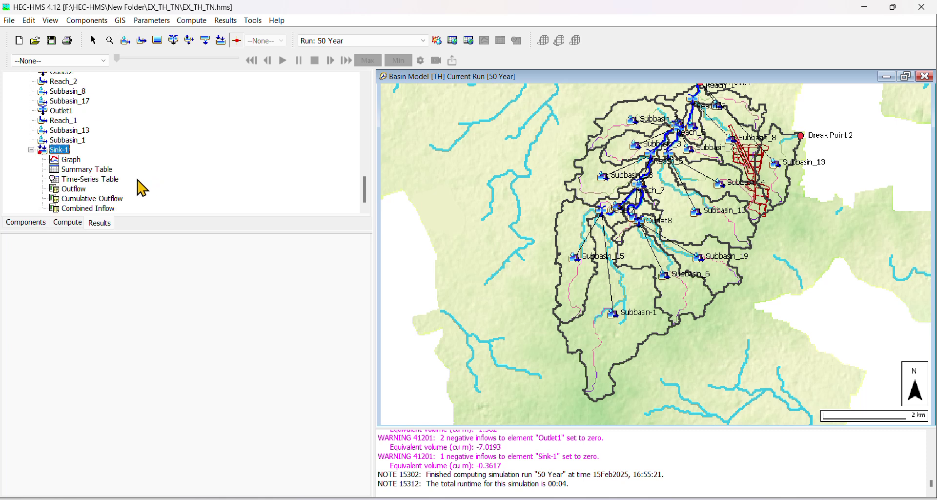
{"action": "left_click", "coordinate": [72, 189]}
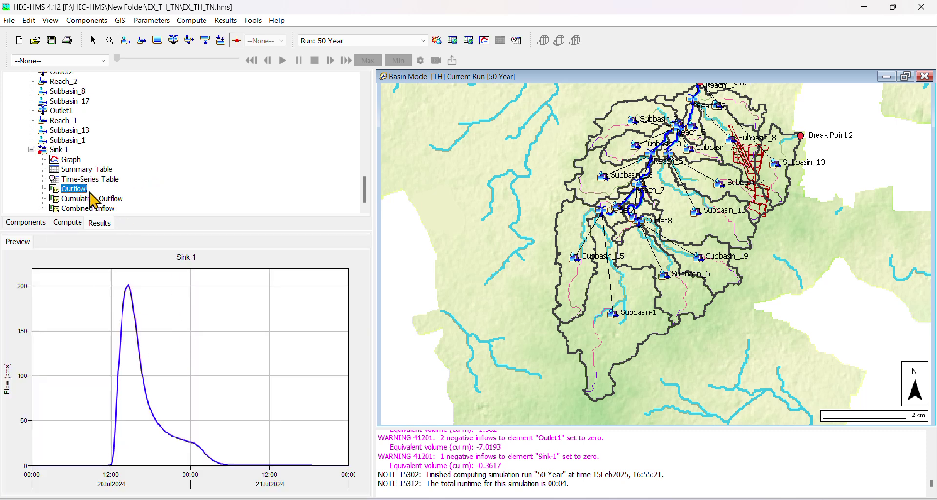
{"action": "left_click", "coordinate": [103, 208]}
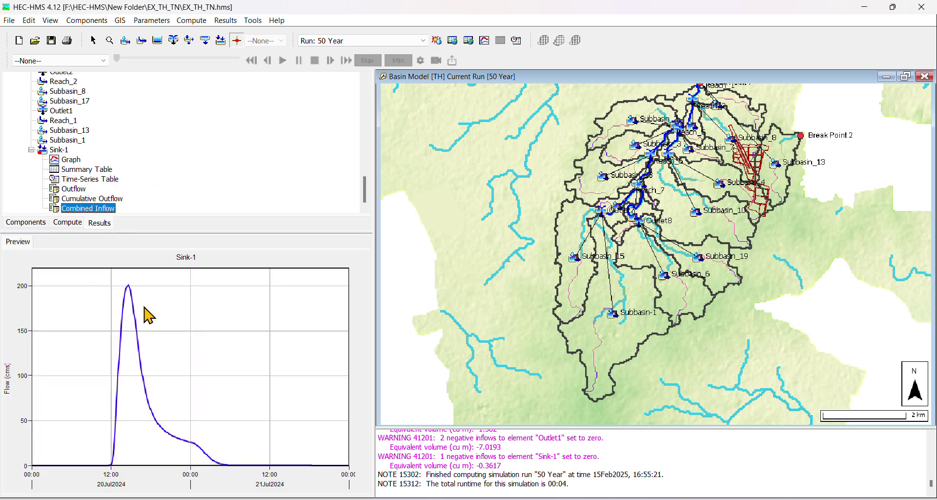
{"action": "left_click", "coordinate": [108, 198]}
{"action": "left_click", "coordinate": [105, 208]}
Open Sink-1's full graph, highlight the Sink-1, Subbasin_1 and Reach_1 outflow curves in turn, and close the graph.
{"action": "double_click", "coordinate": [73, 163]}
{"action": "left_click", "coordinate": [315, 6]}
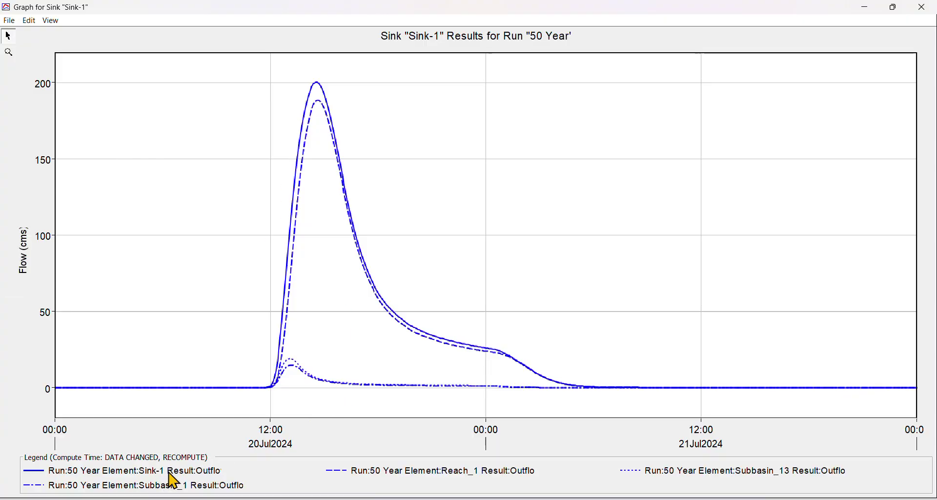
{"action": "left_click", "coordinate": [173, 480]}
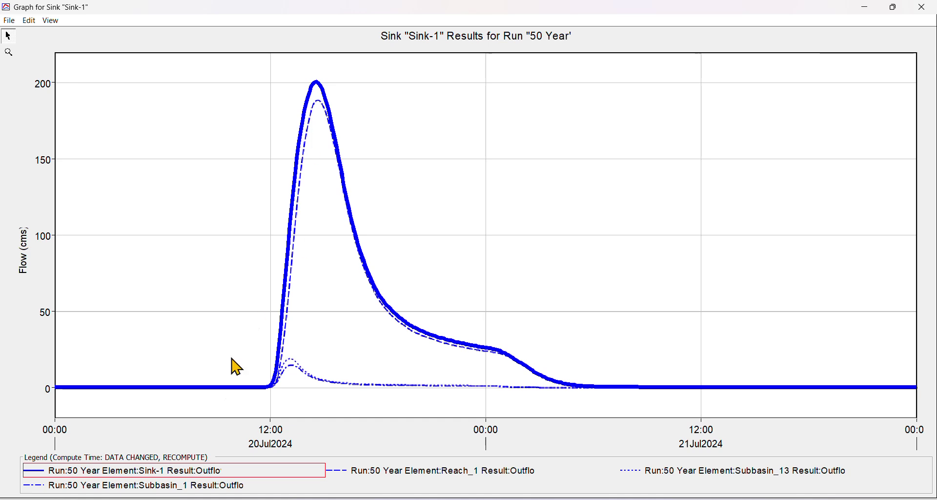
{"action": "left_click", "coordinate": [222, 488]}
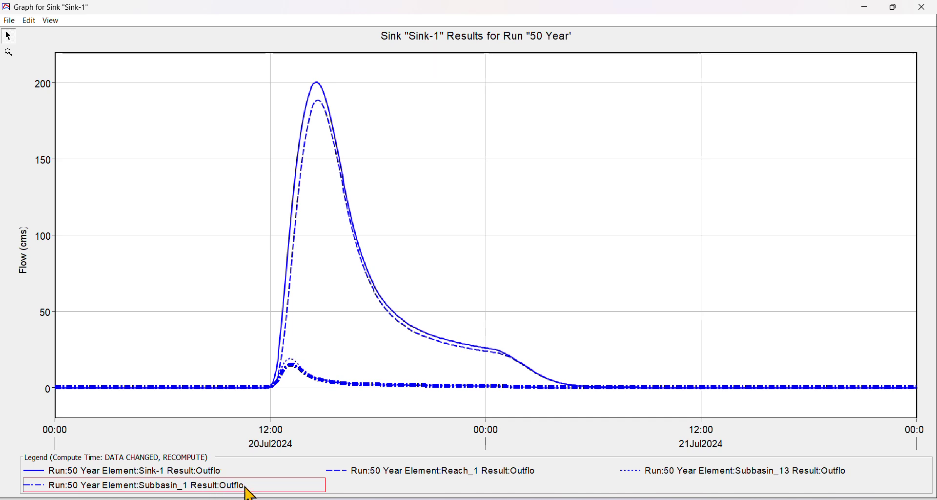
{"action": "left_click", "coordinate": [385, 472]}
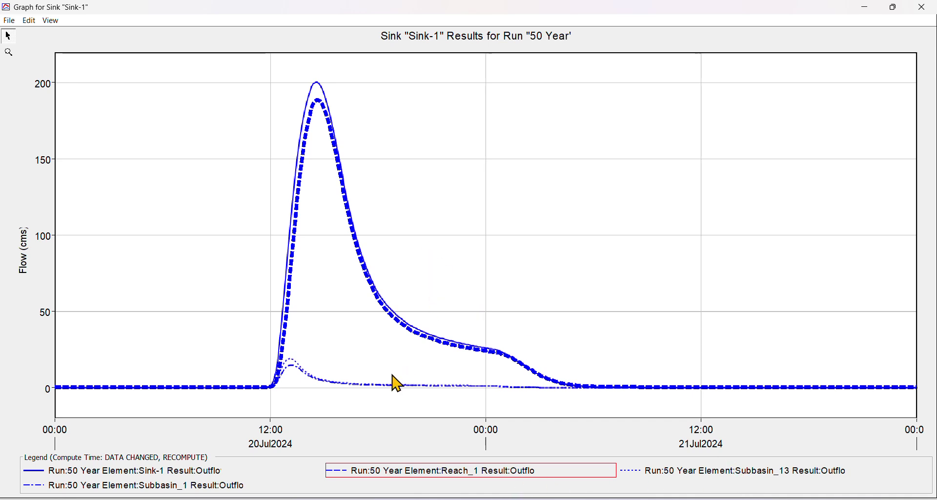
{"action": "left_click", "coordinate": [922, 6]}
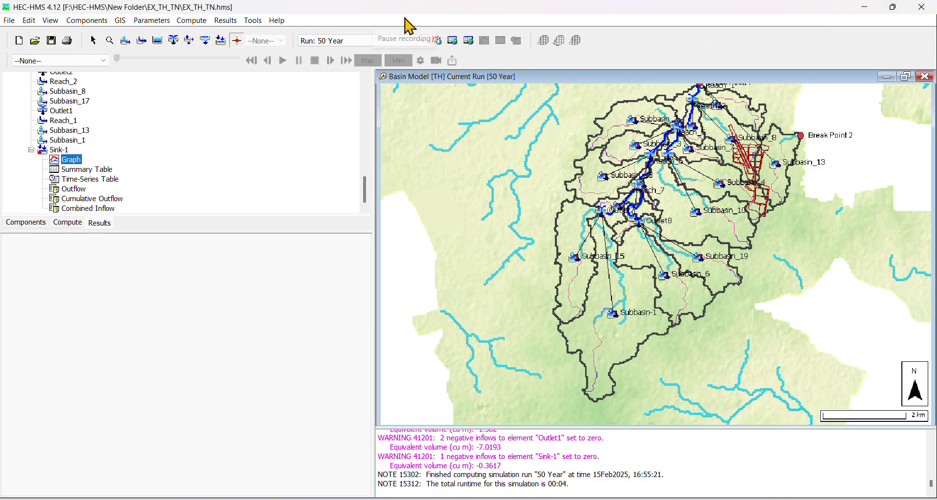